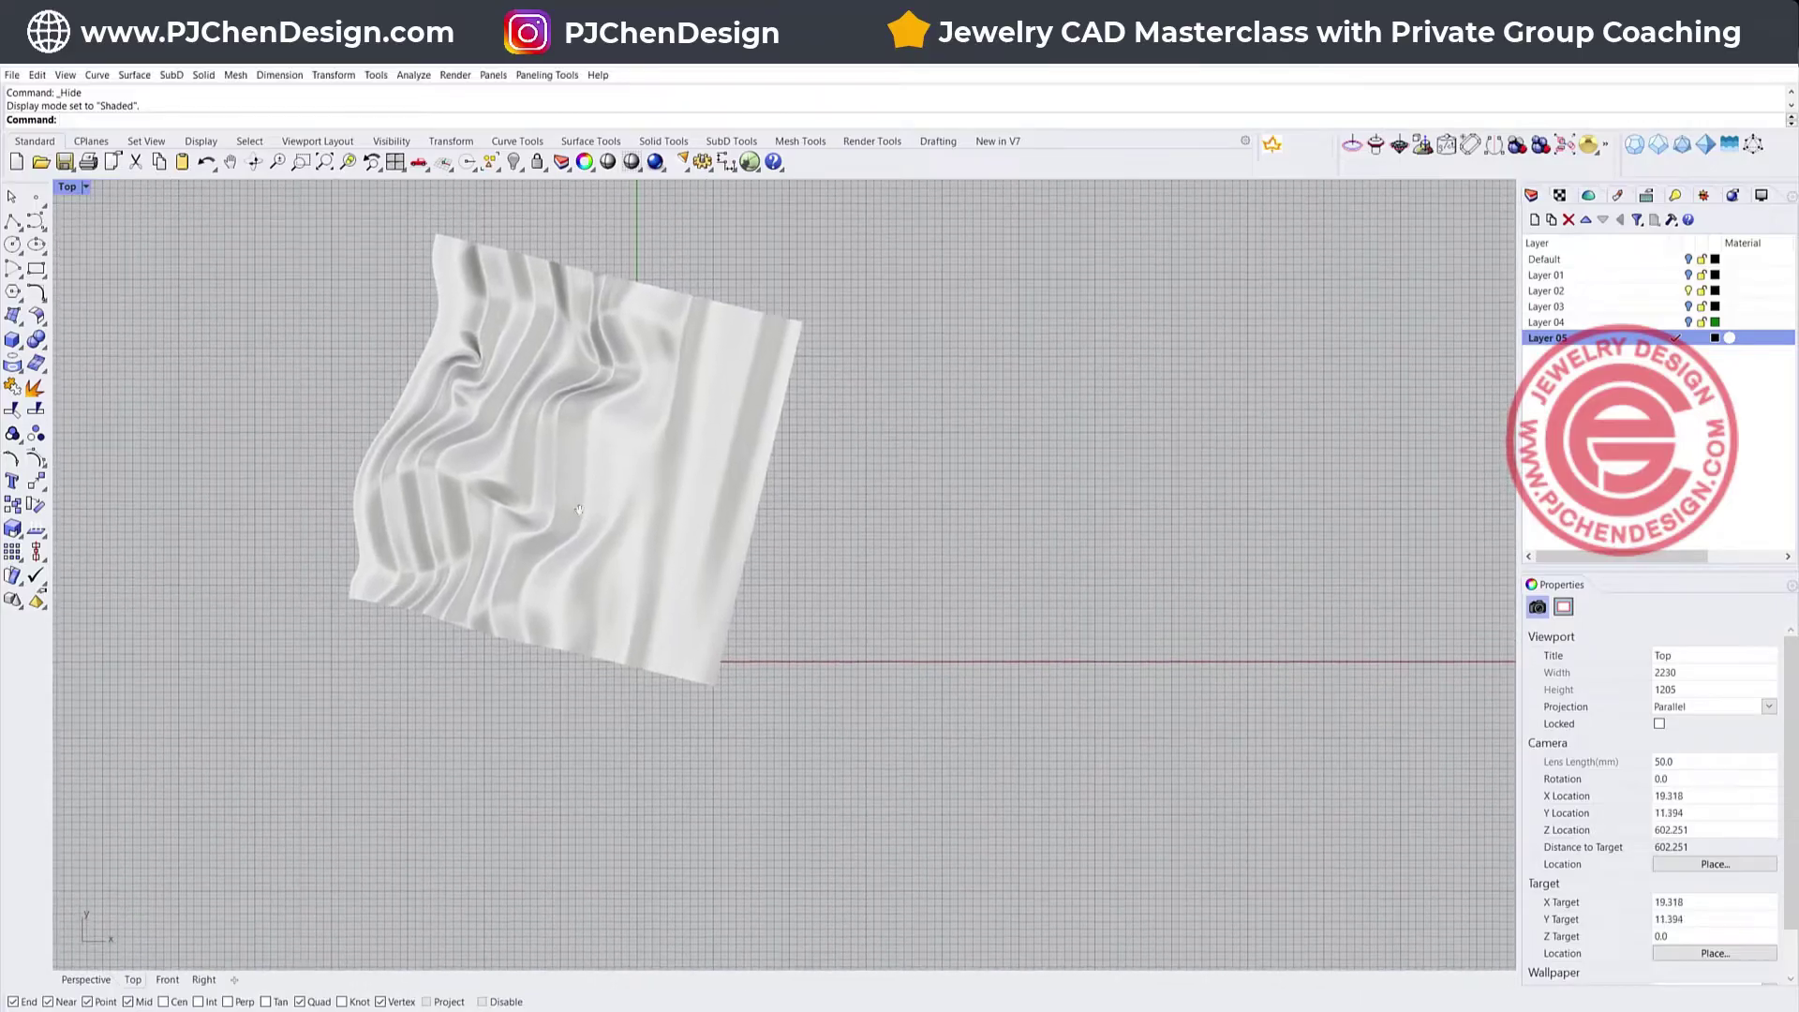
Pan and zoom the Top view to inspect the finished folded-cloth surface
right_click_drag(586, 492, 564, 529)
right_click_drag(529, 467, 521, 493)
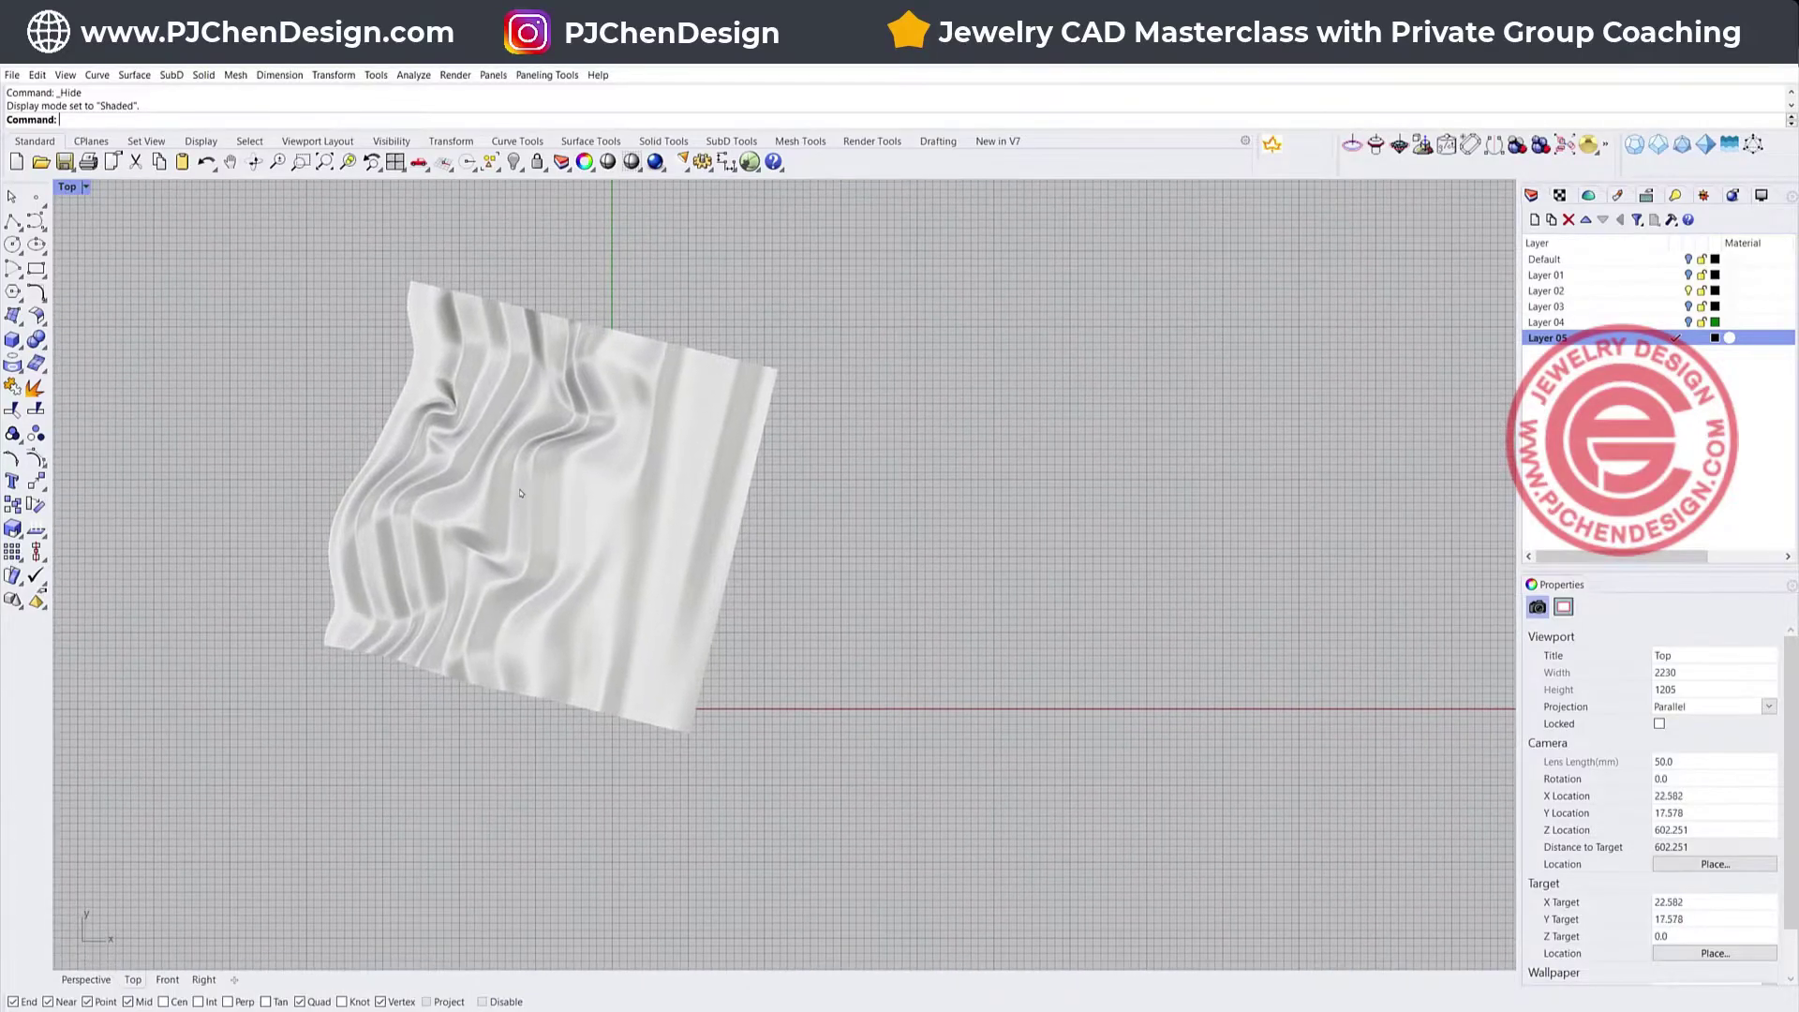
right_click_drag(527, 588, 562, 543)
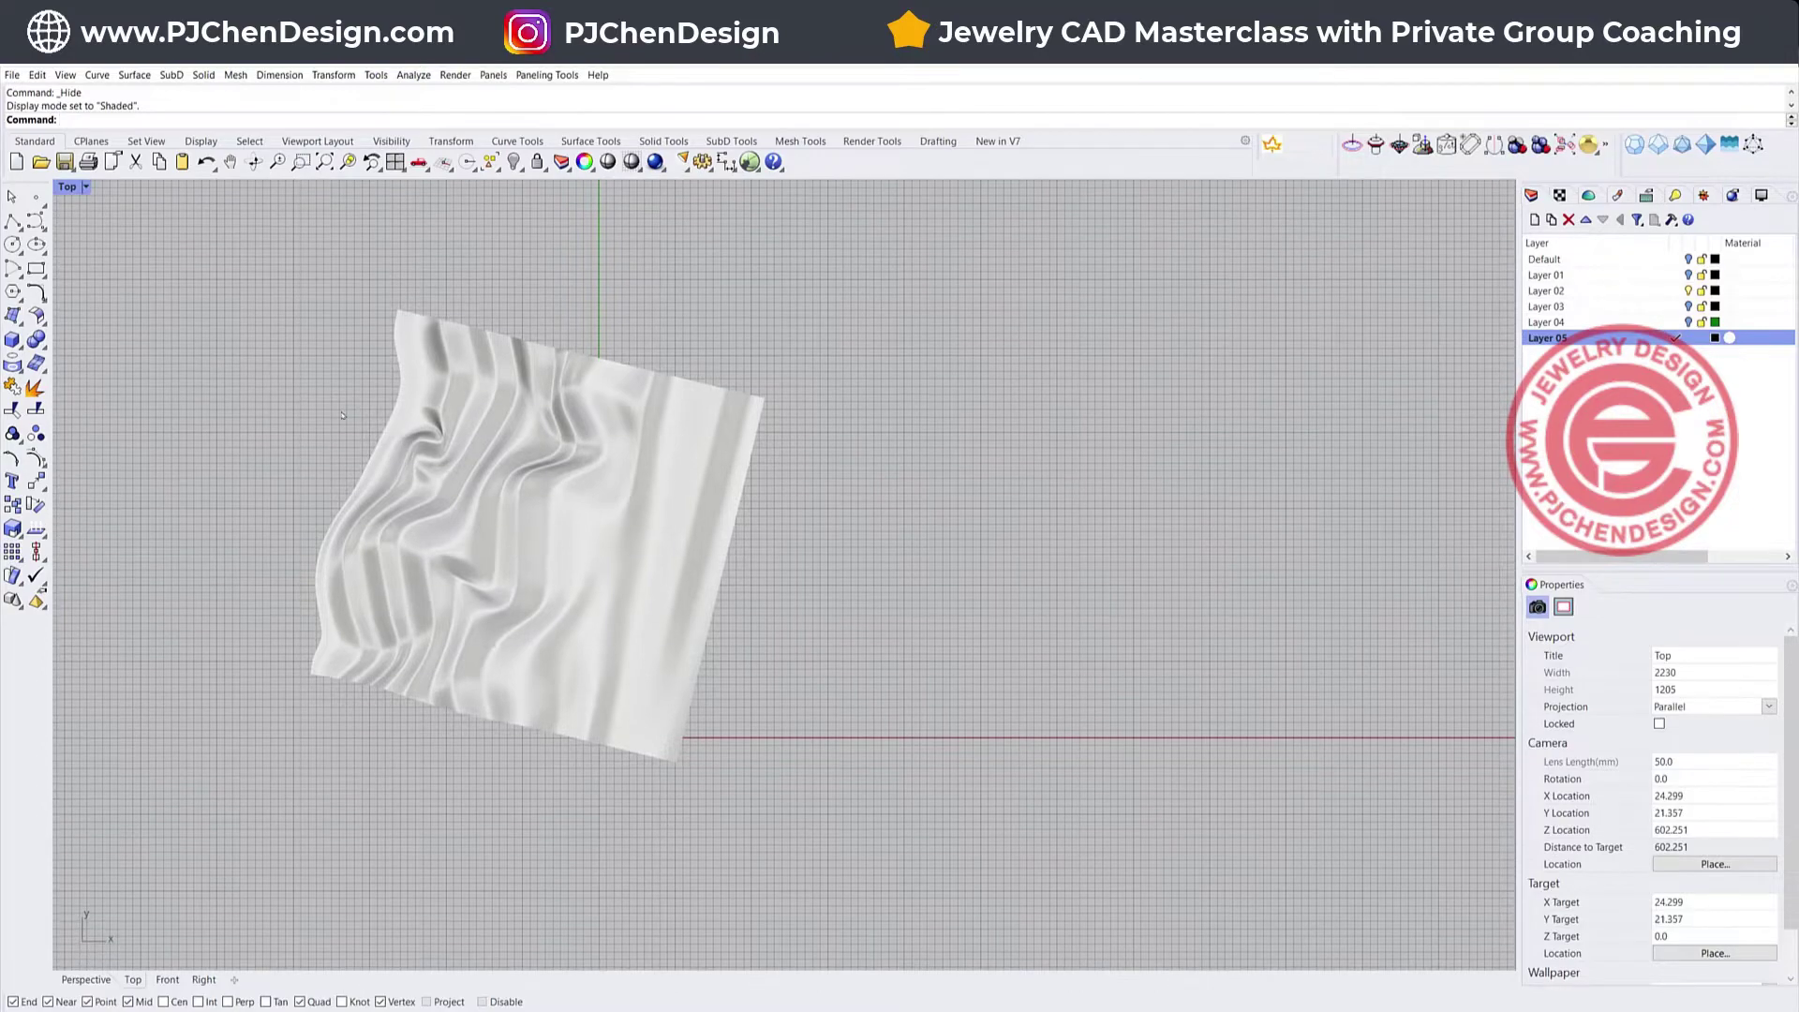
scroll(243, 324, "up", 5)
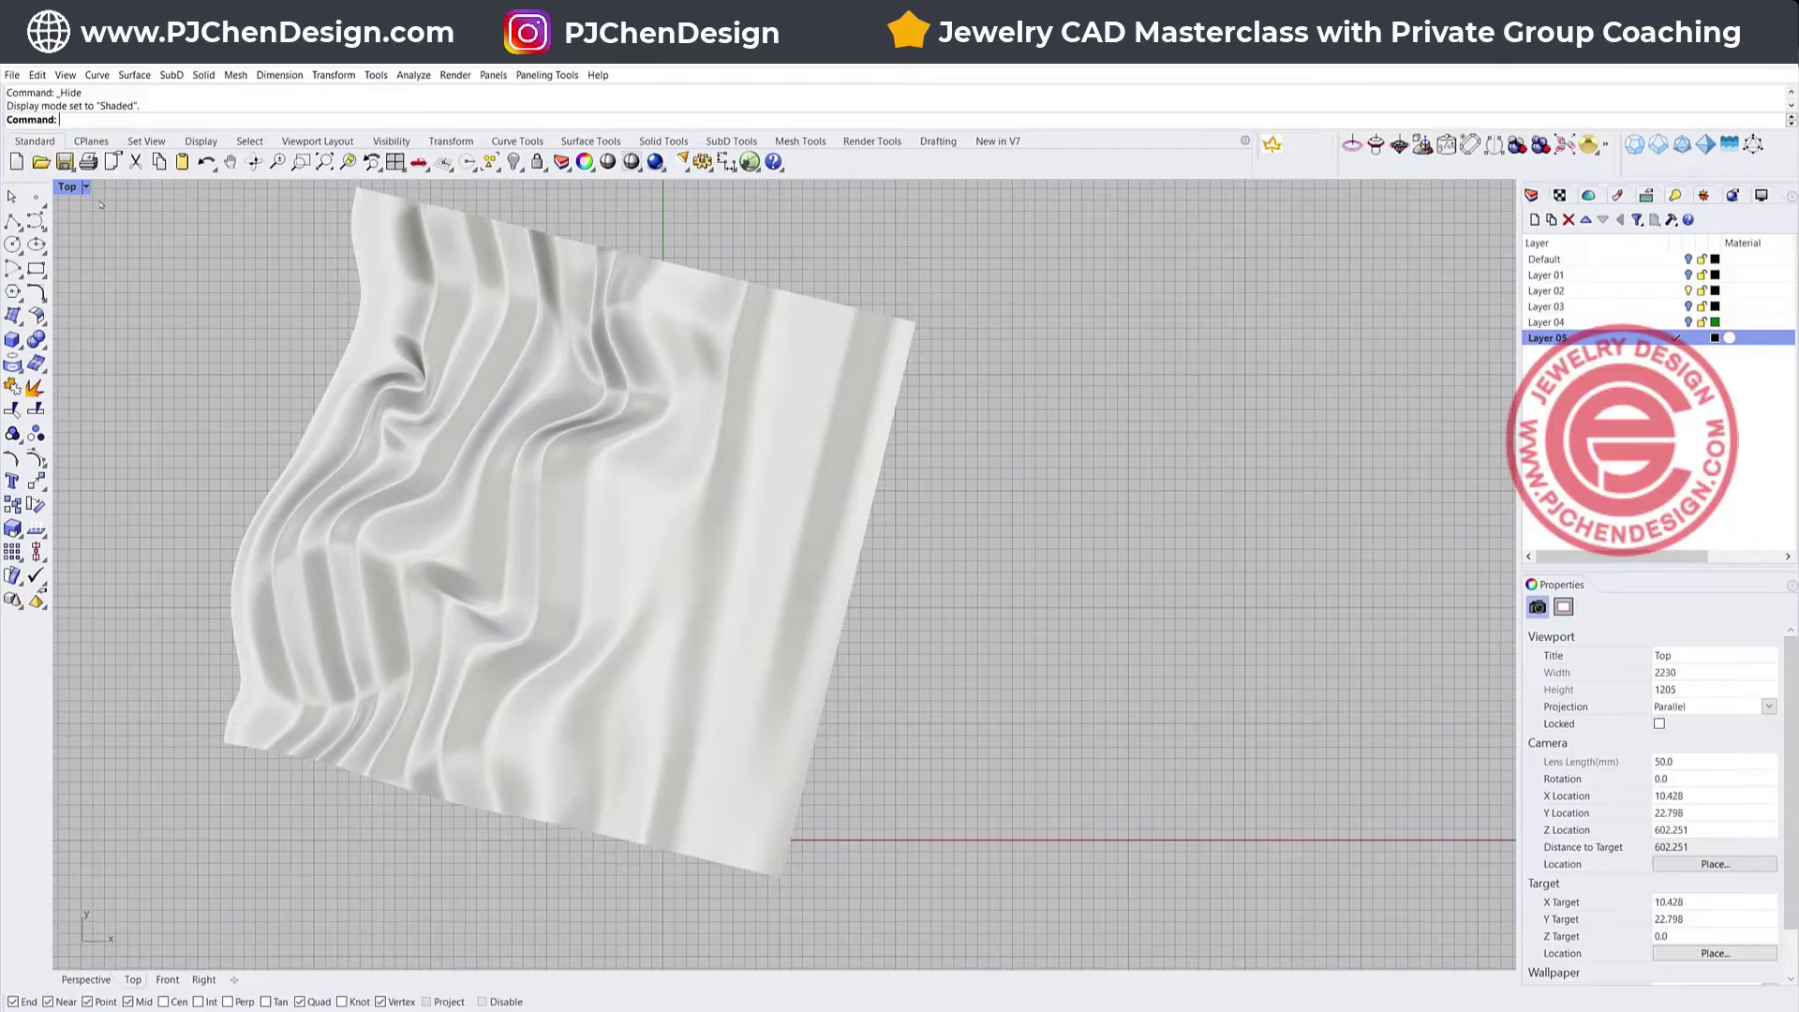
Hide the cloth surface and maximize the Front view with room to draw
key("ctrl+a")
key("ctrl+h")
double_click(67, 187)
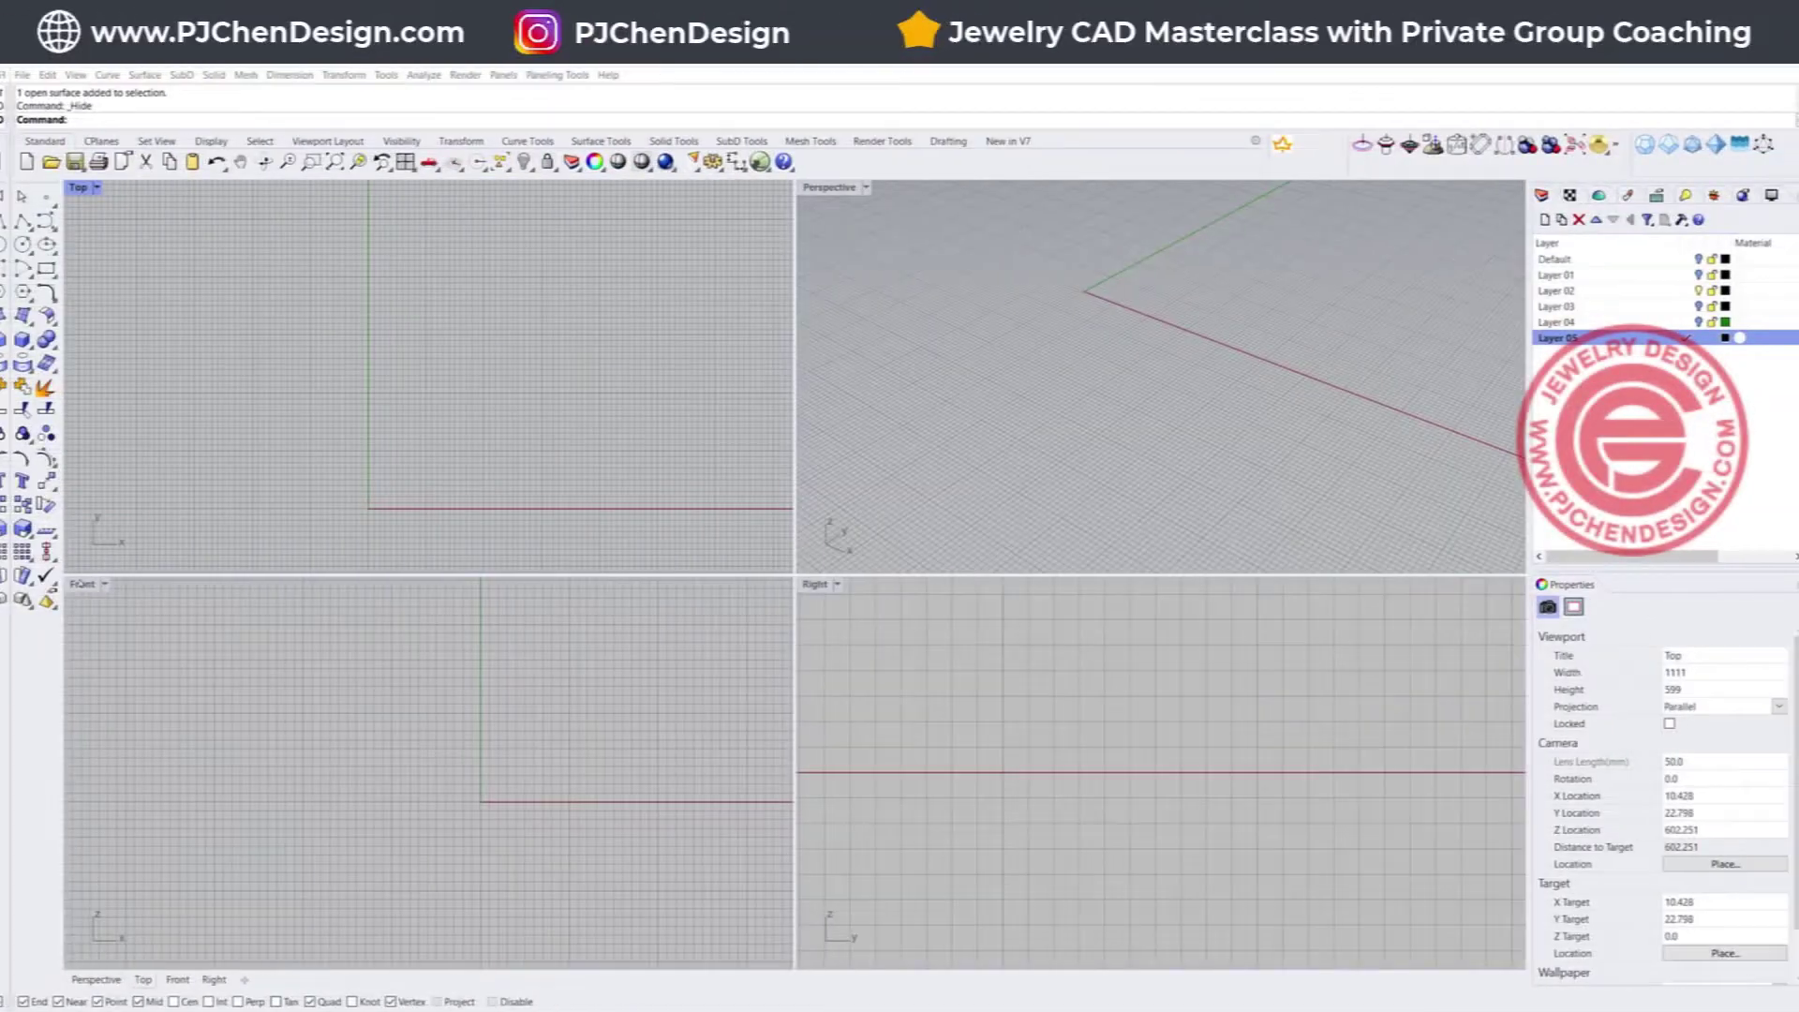
double_click(68, 580)
right_click_drag(853, 572, 659, 587)
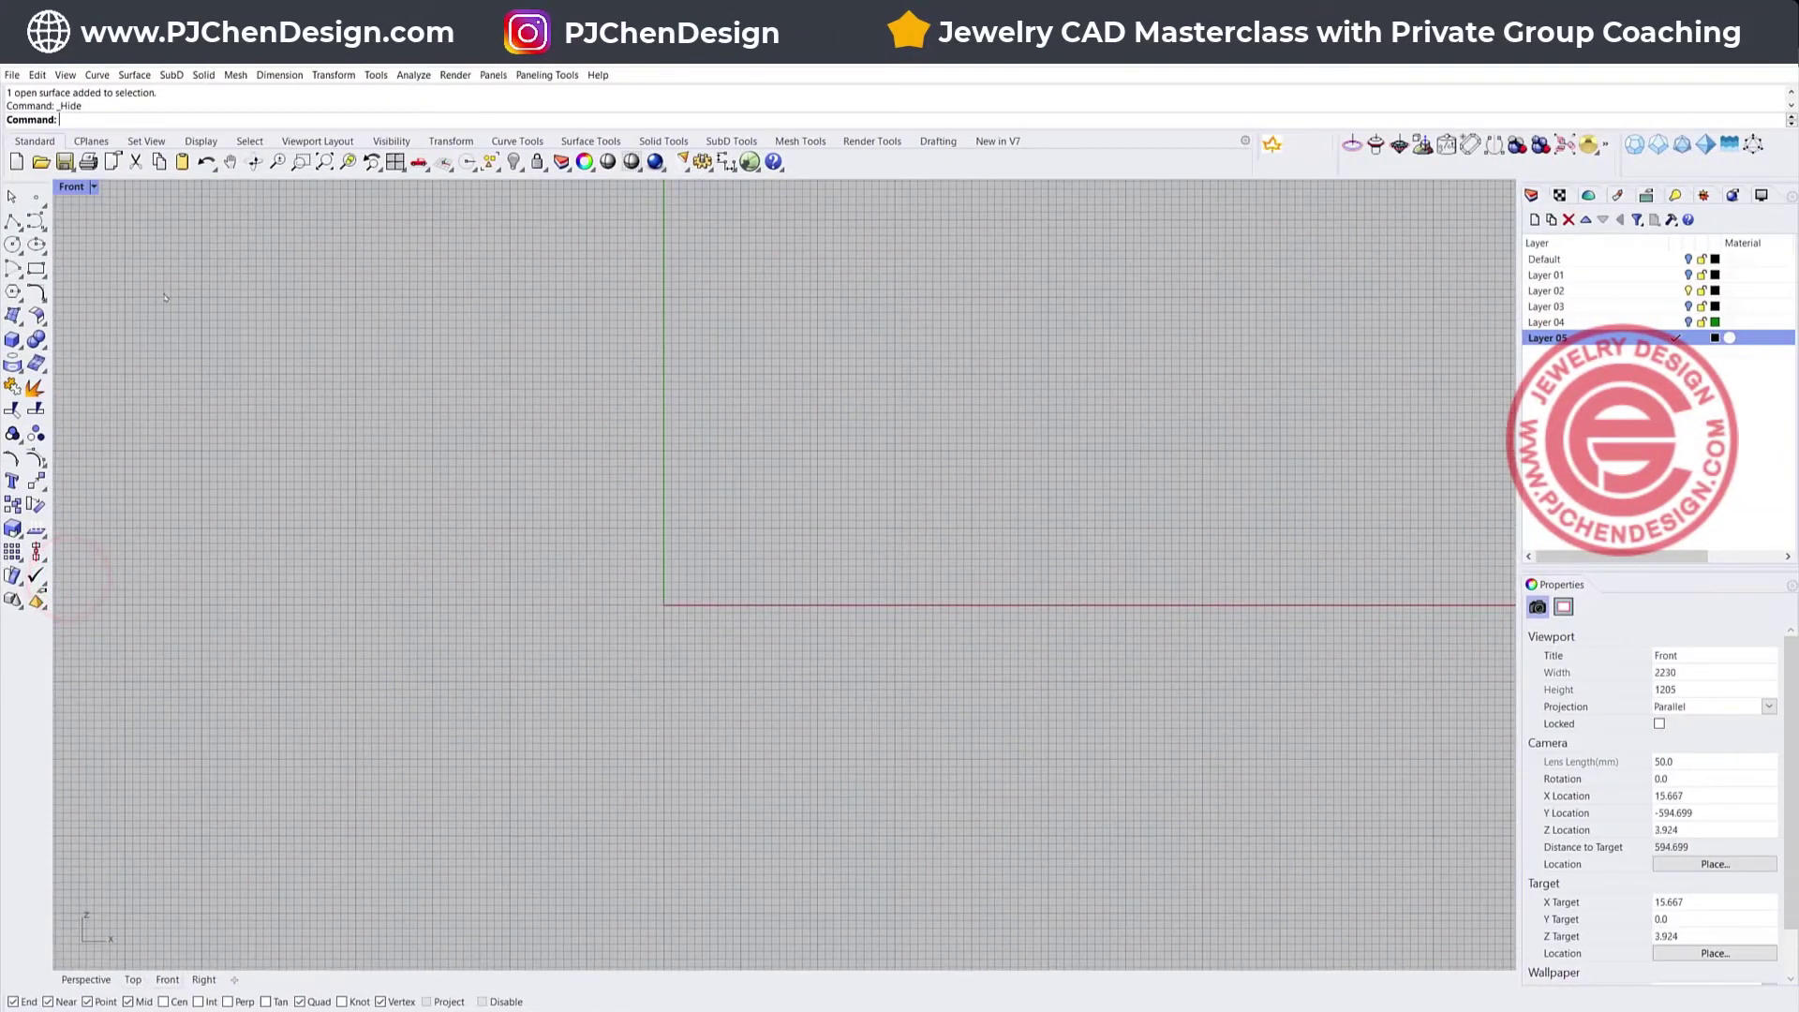
Draw a long wavy control-point curve across the Front view
left_click(15, 220)
left_click(352, 603)
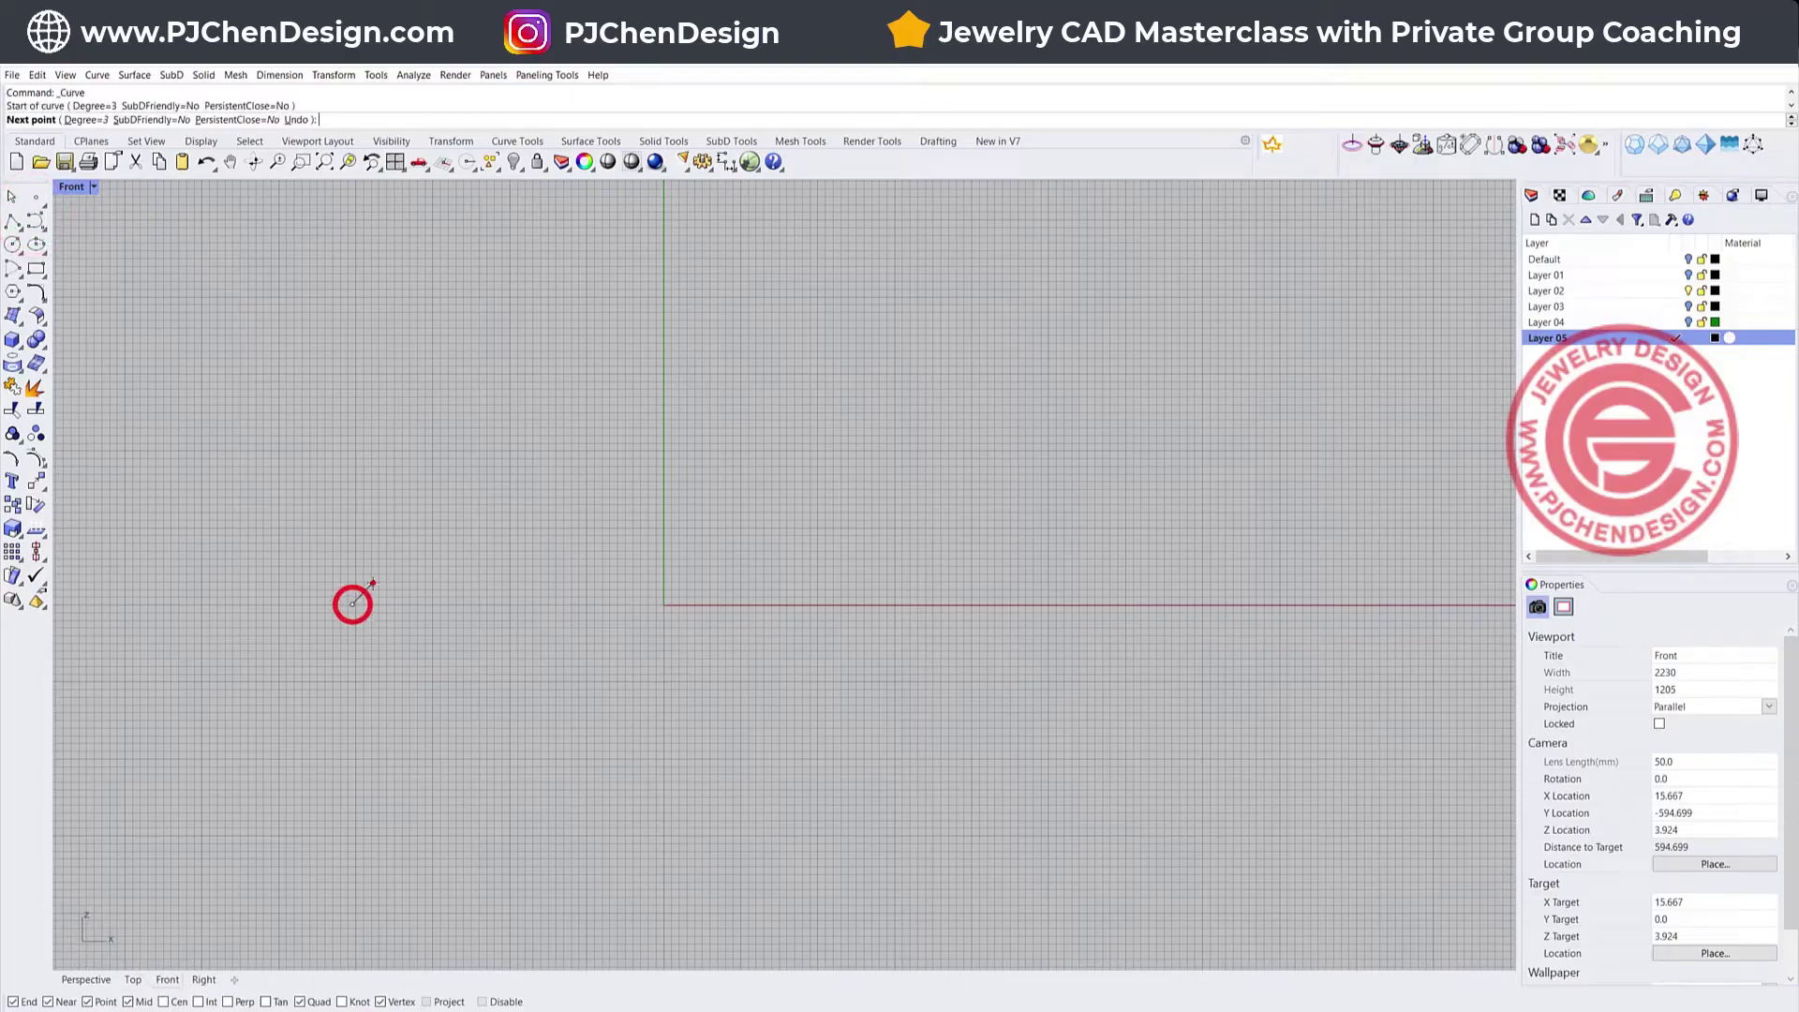
left_click(373, 583)
left_click(416, 608)
left_click(436, 605)
left_click(460, 590)
left_click(476, 595)
left_click(515, 606)
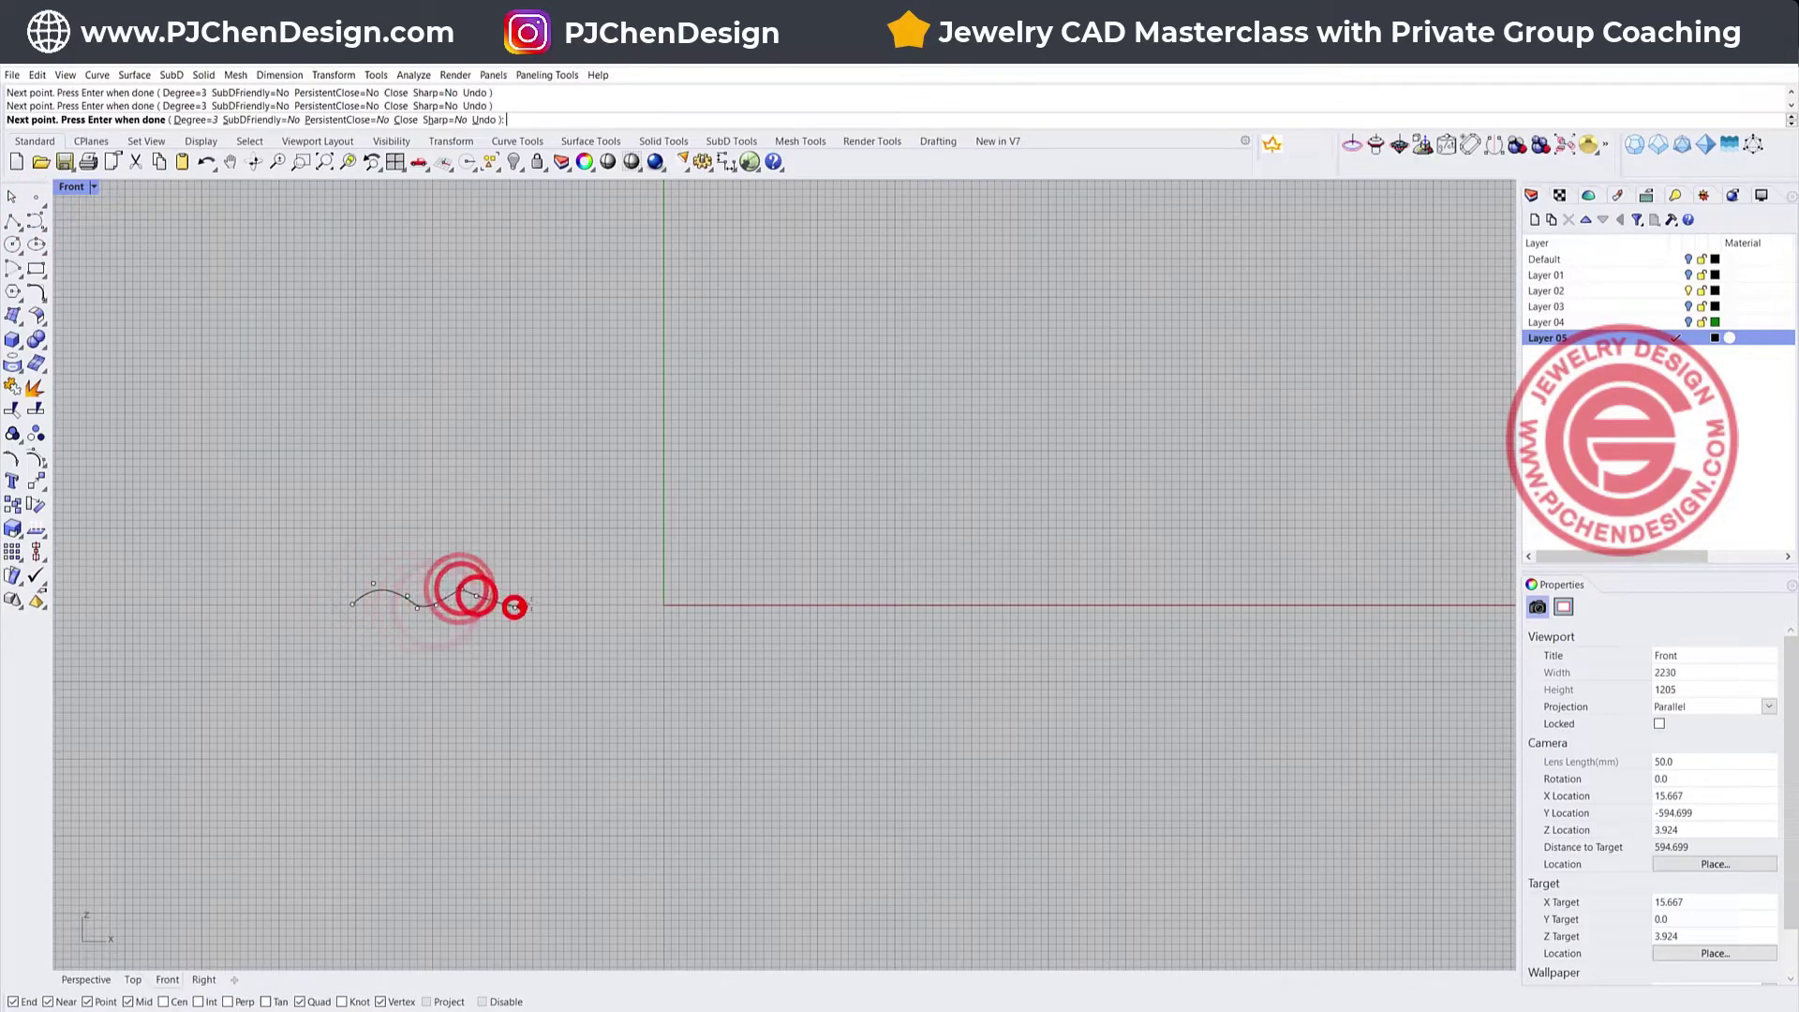
left_click(550, 593)
left_click(585, 592)
left_click(607, 604)
left_click(633, 596)
left_click(662, 586)
left_click(690, 599)
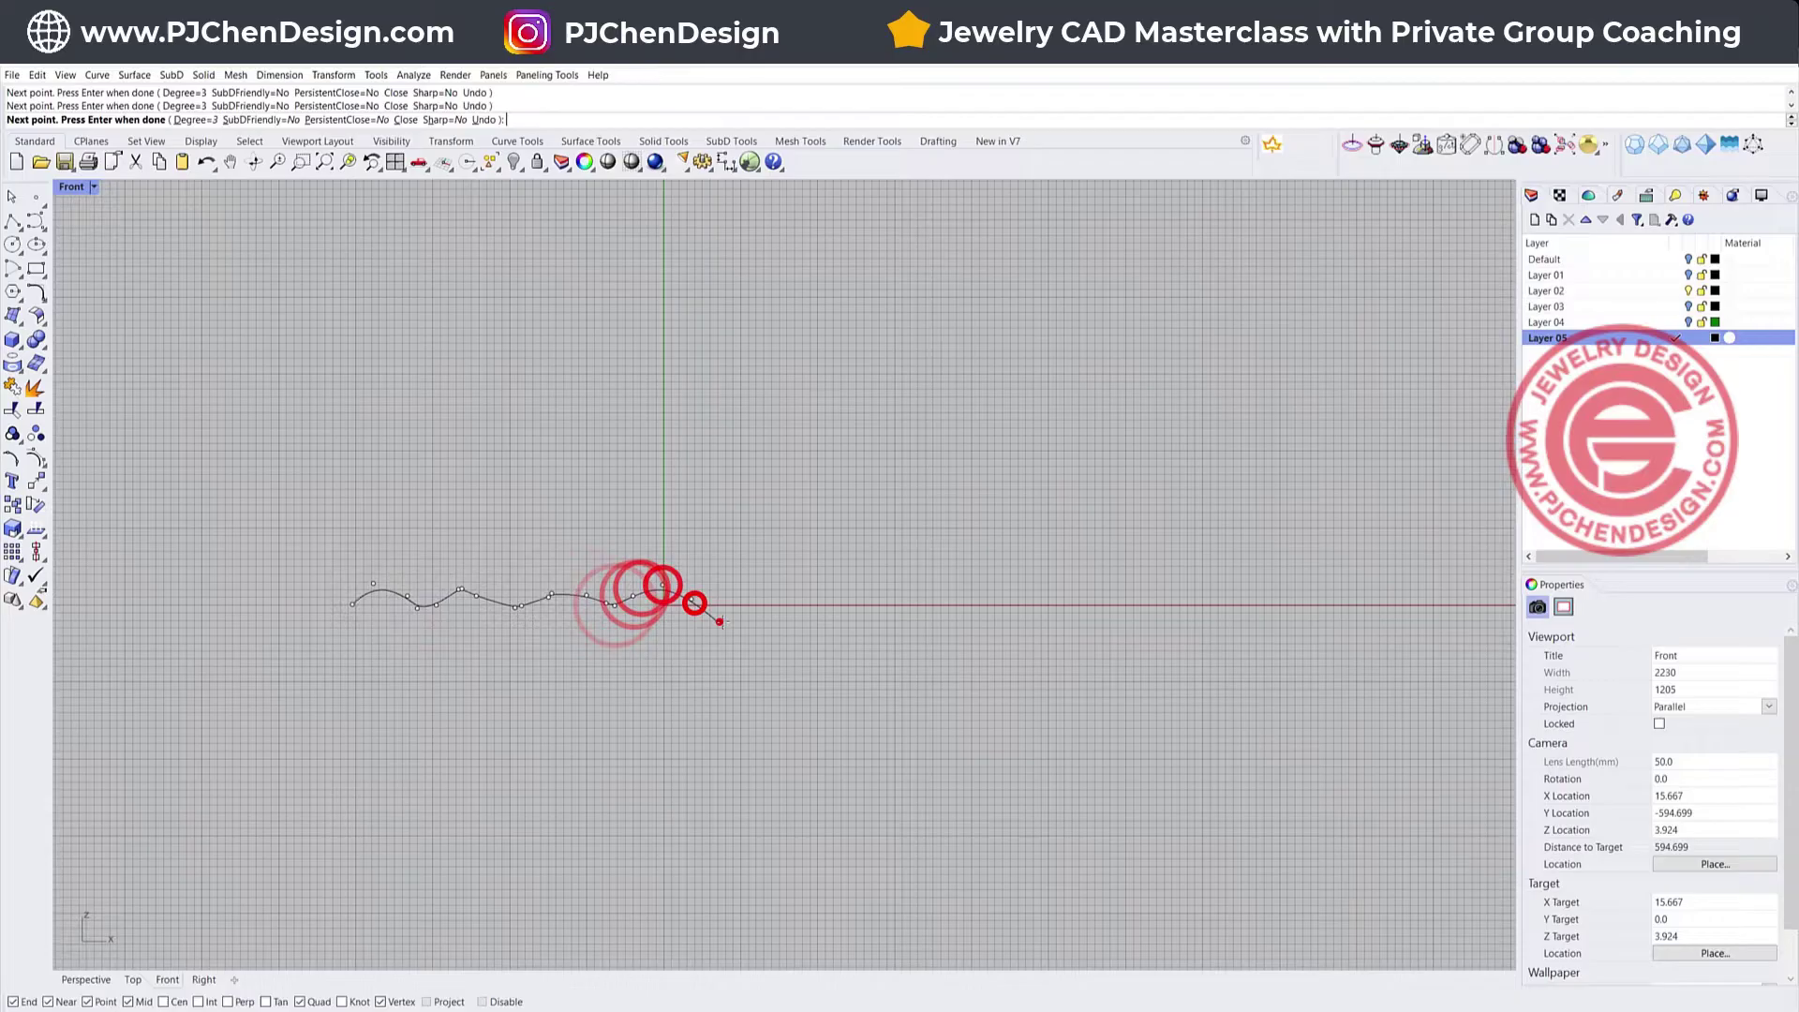
left_click(719, 622)
left_click(774, 615)
left_click(803, 609)
left_click(827, 595)
left_click(869, 588)
left_click(931, 600)
left_click(984, 608)
left_click(1034, 606)
left_click(1065, 605)
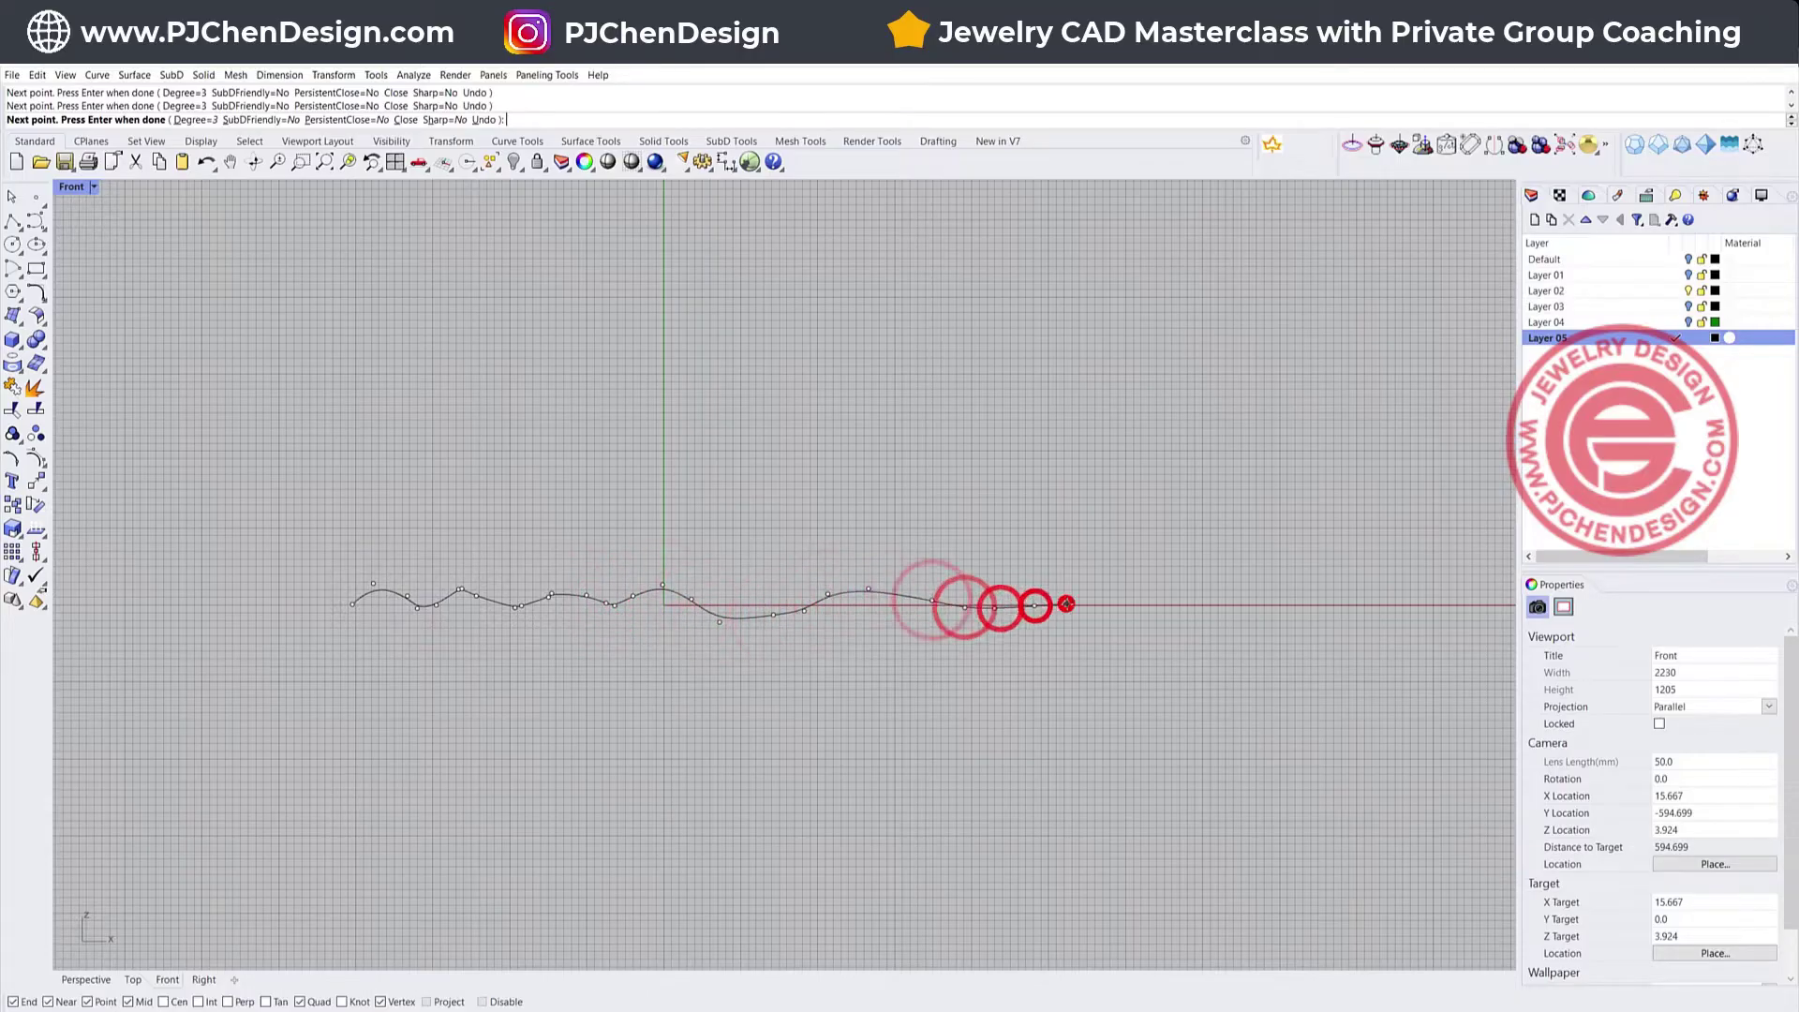
key("Return")
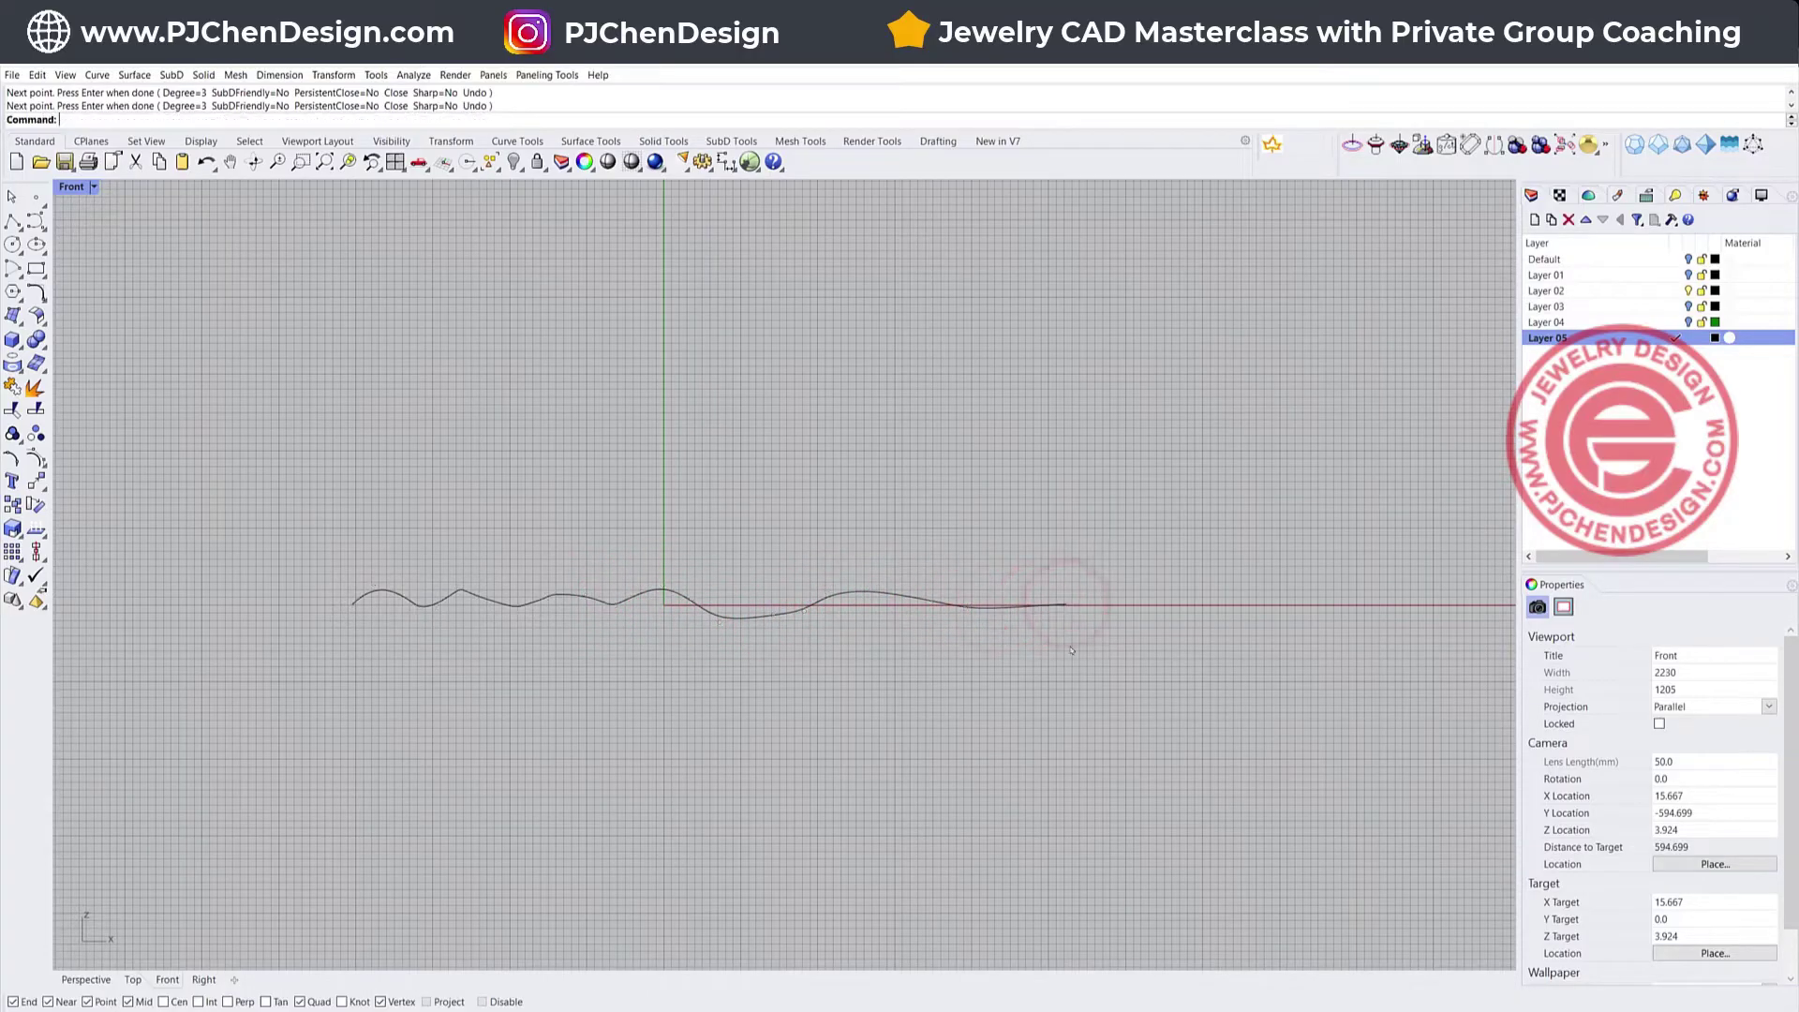
Draw a second wavy control-point curve just above the first and select it
left_click(719, 624)
right_click(723, 616)
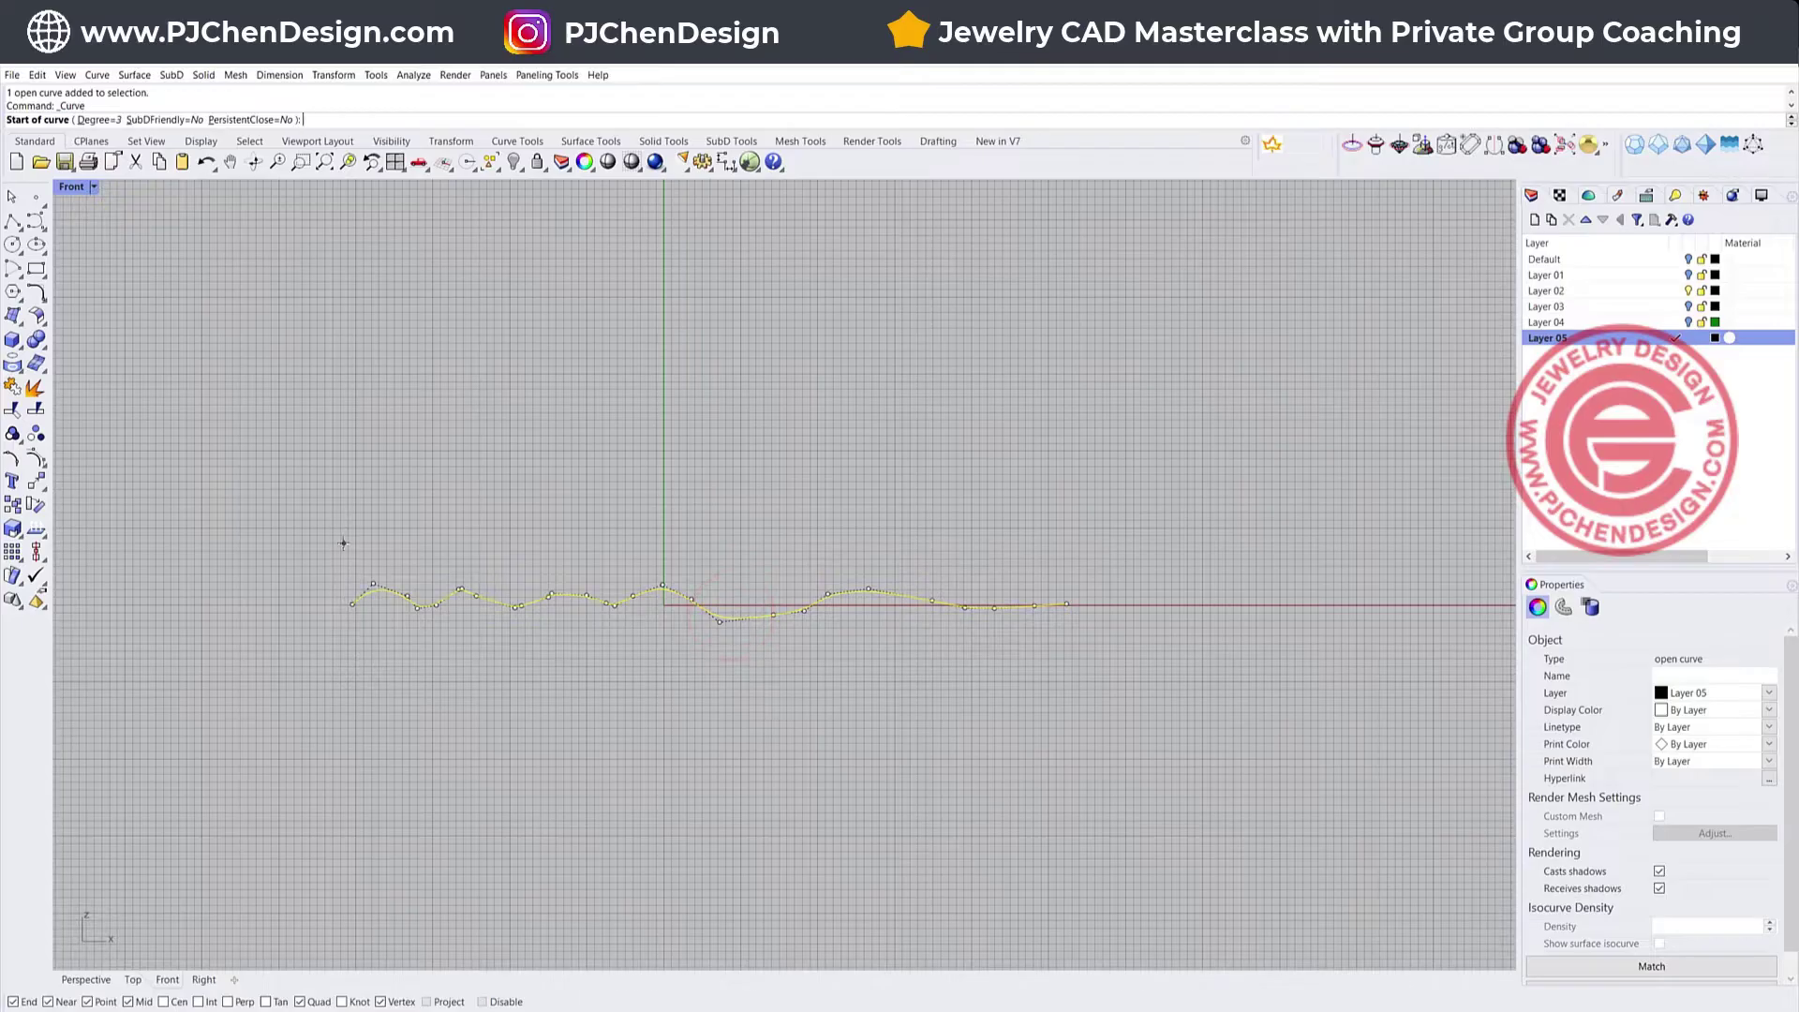
left_click(347, 534)
left_click(387, 552)
left_click(415, 542)
left_click(440, 526)
left_click(475, 521)
left_click(498, 530)
left_click(518, 544)
left_click(545, 546)
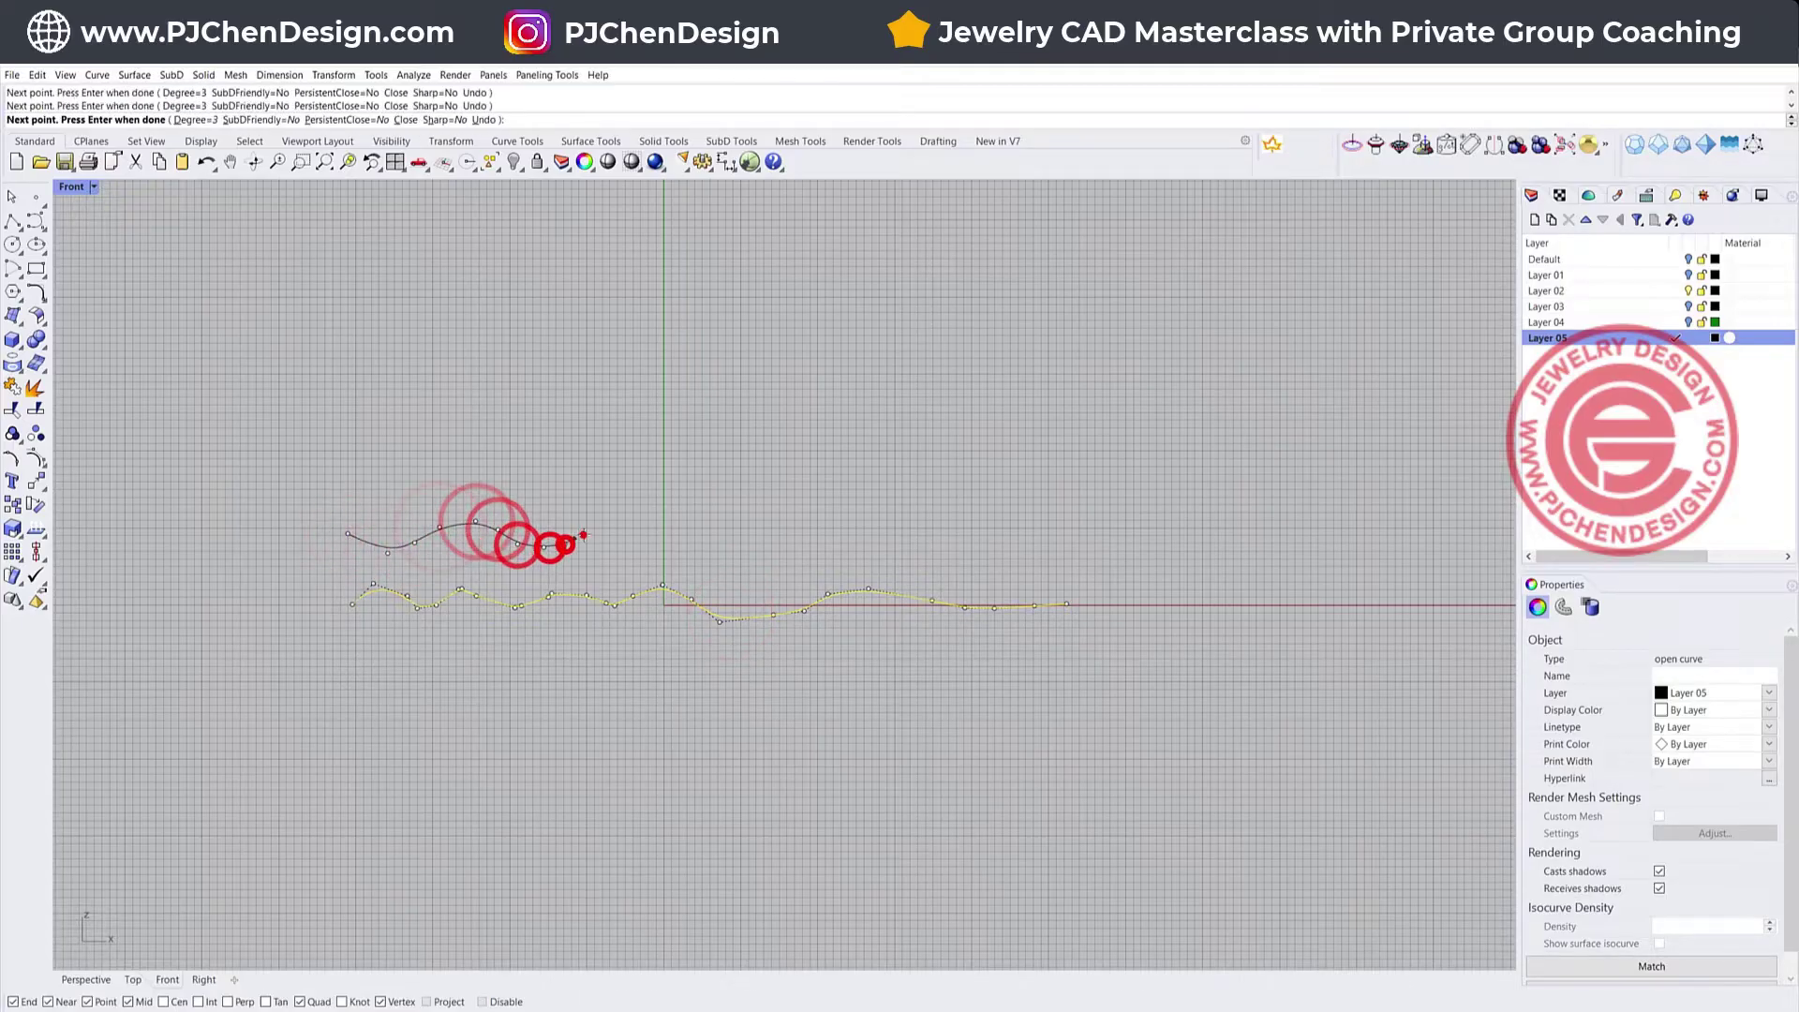
left_click(596, 530)
left_click(619, 530)
left_click(629, 540)
left_click(653, 550)
left_click(687, 544)
left_click(697, 537)
left_click(723, 516)
left_click(765, 510)
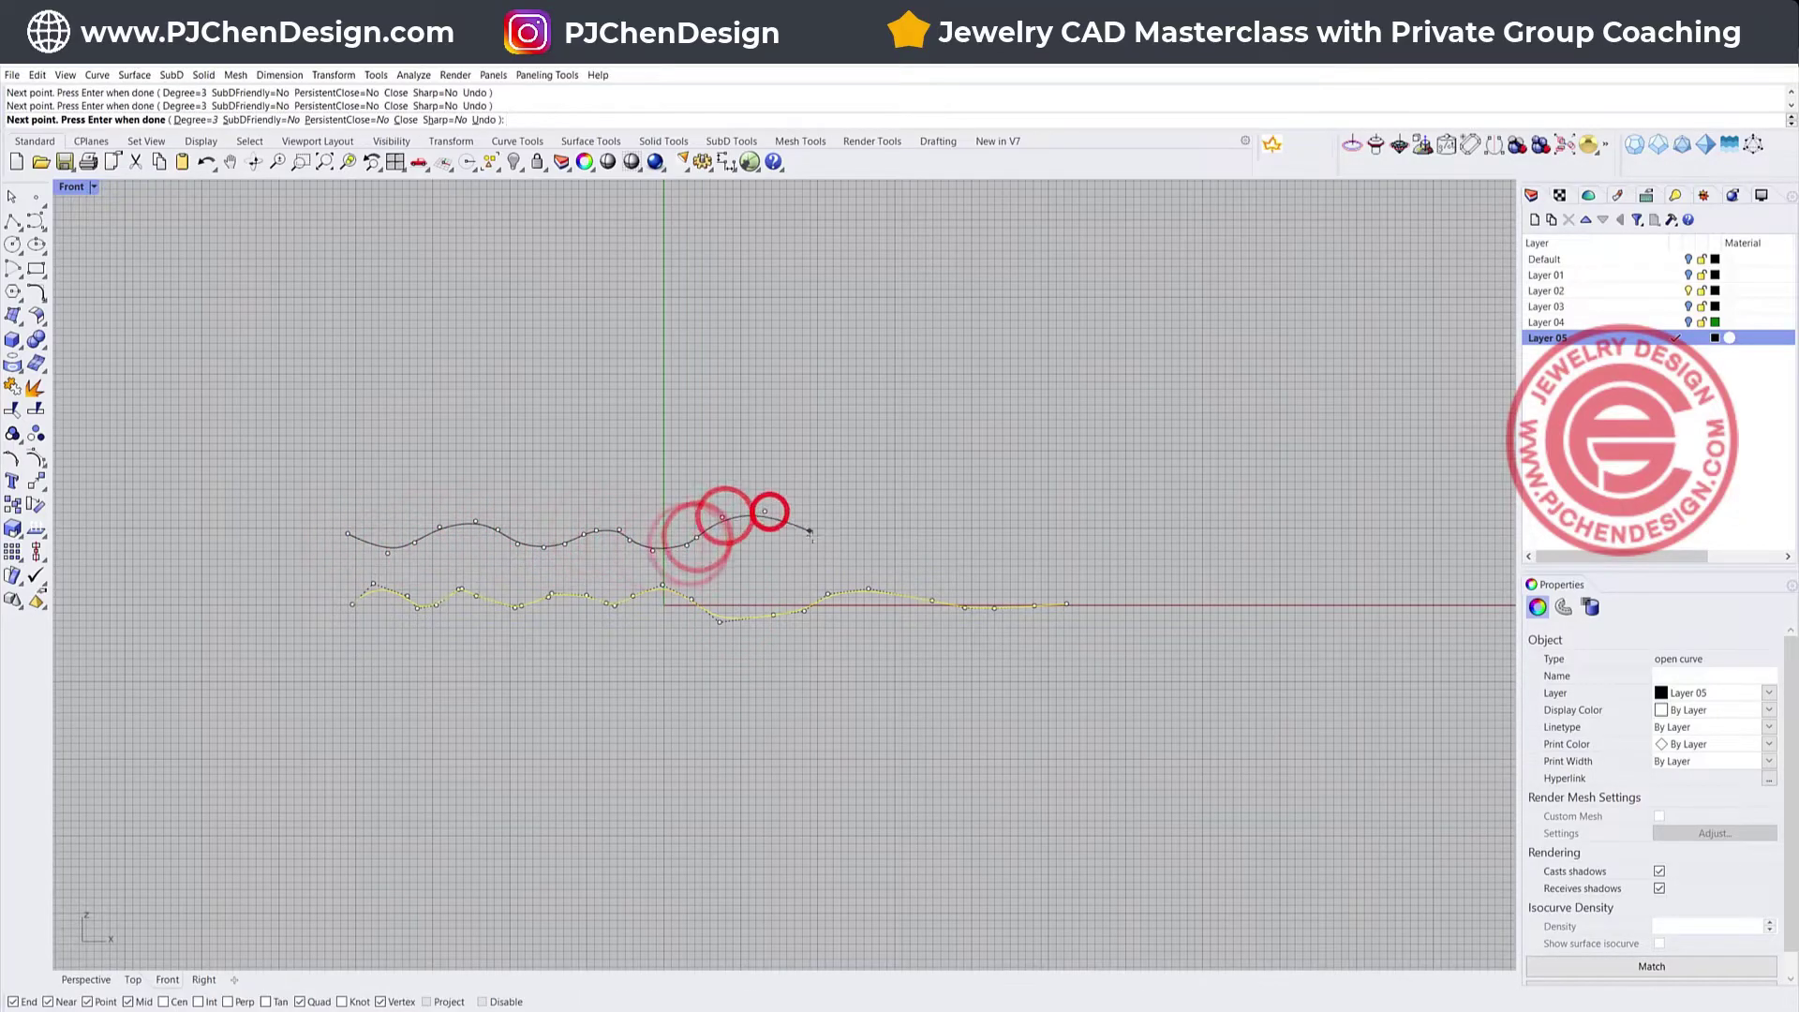
left_click(816, 535)
left_click(870, 546)
left_click(906, 547)
left_click(971, 542)
left_click(1043, 544)
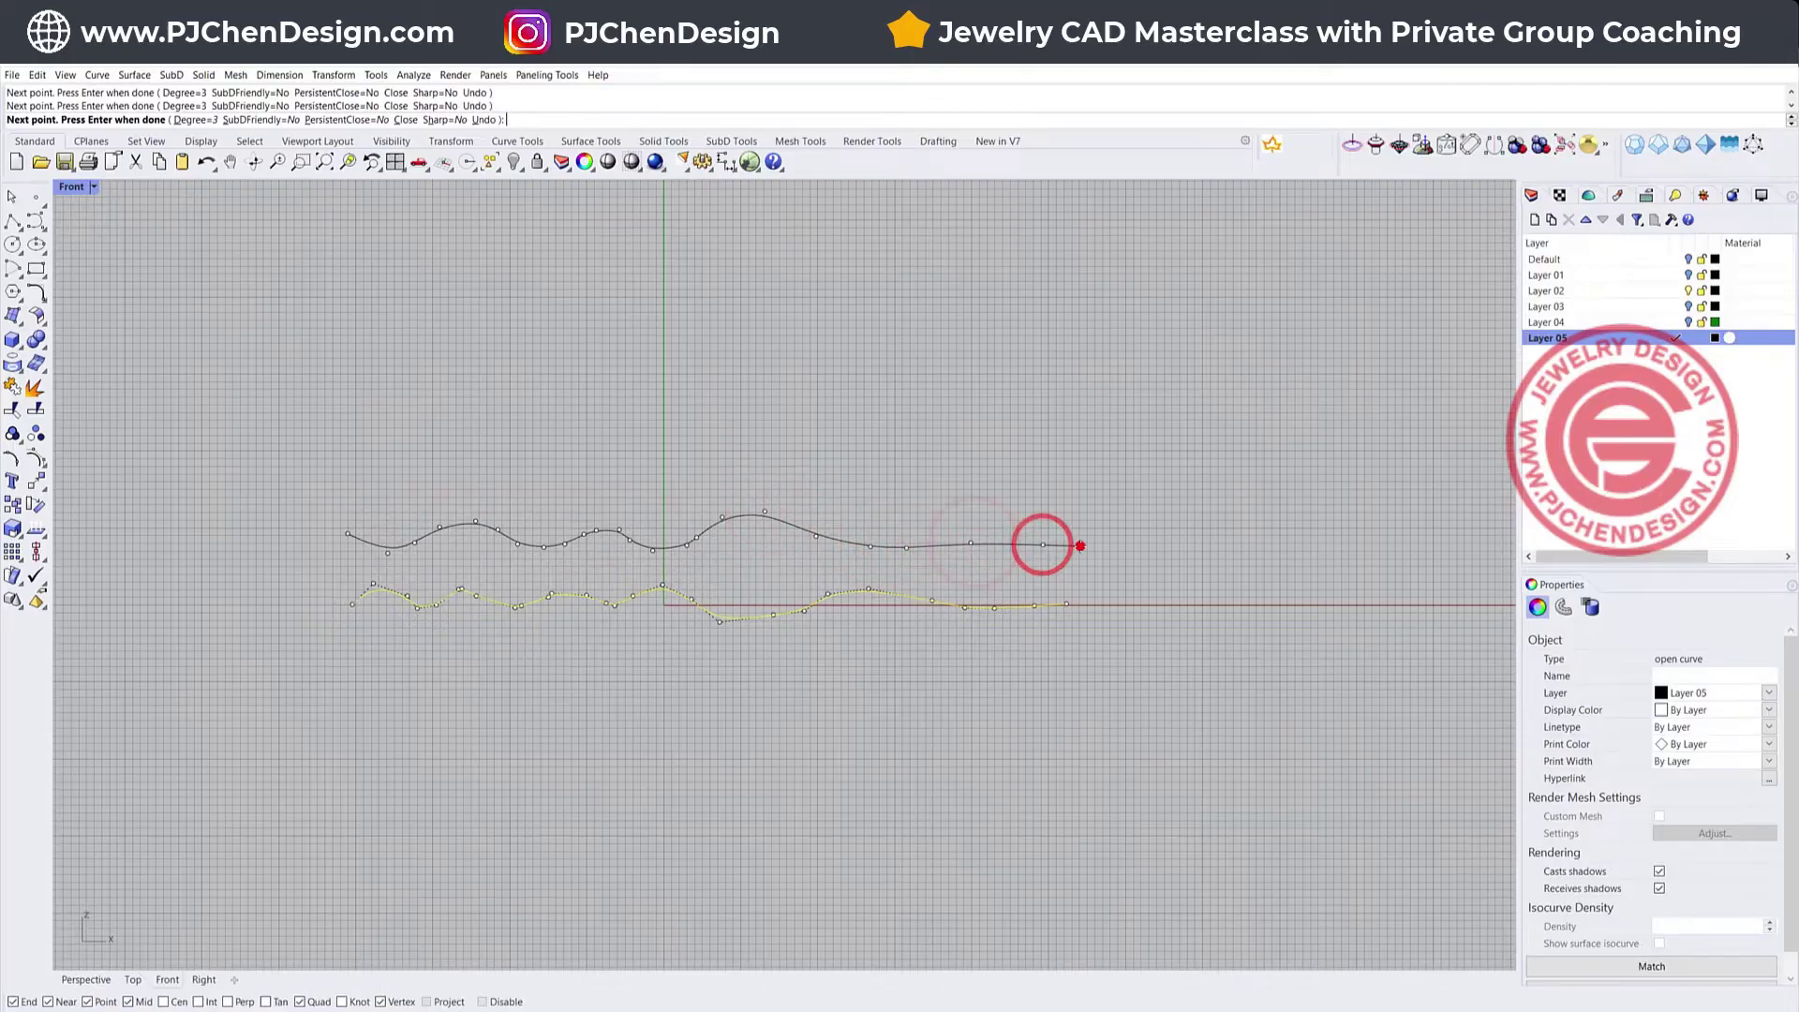
left_click(1080, 545)
key("Return")
left_click(994, 549)
left_click(974, 541)
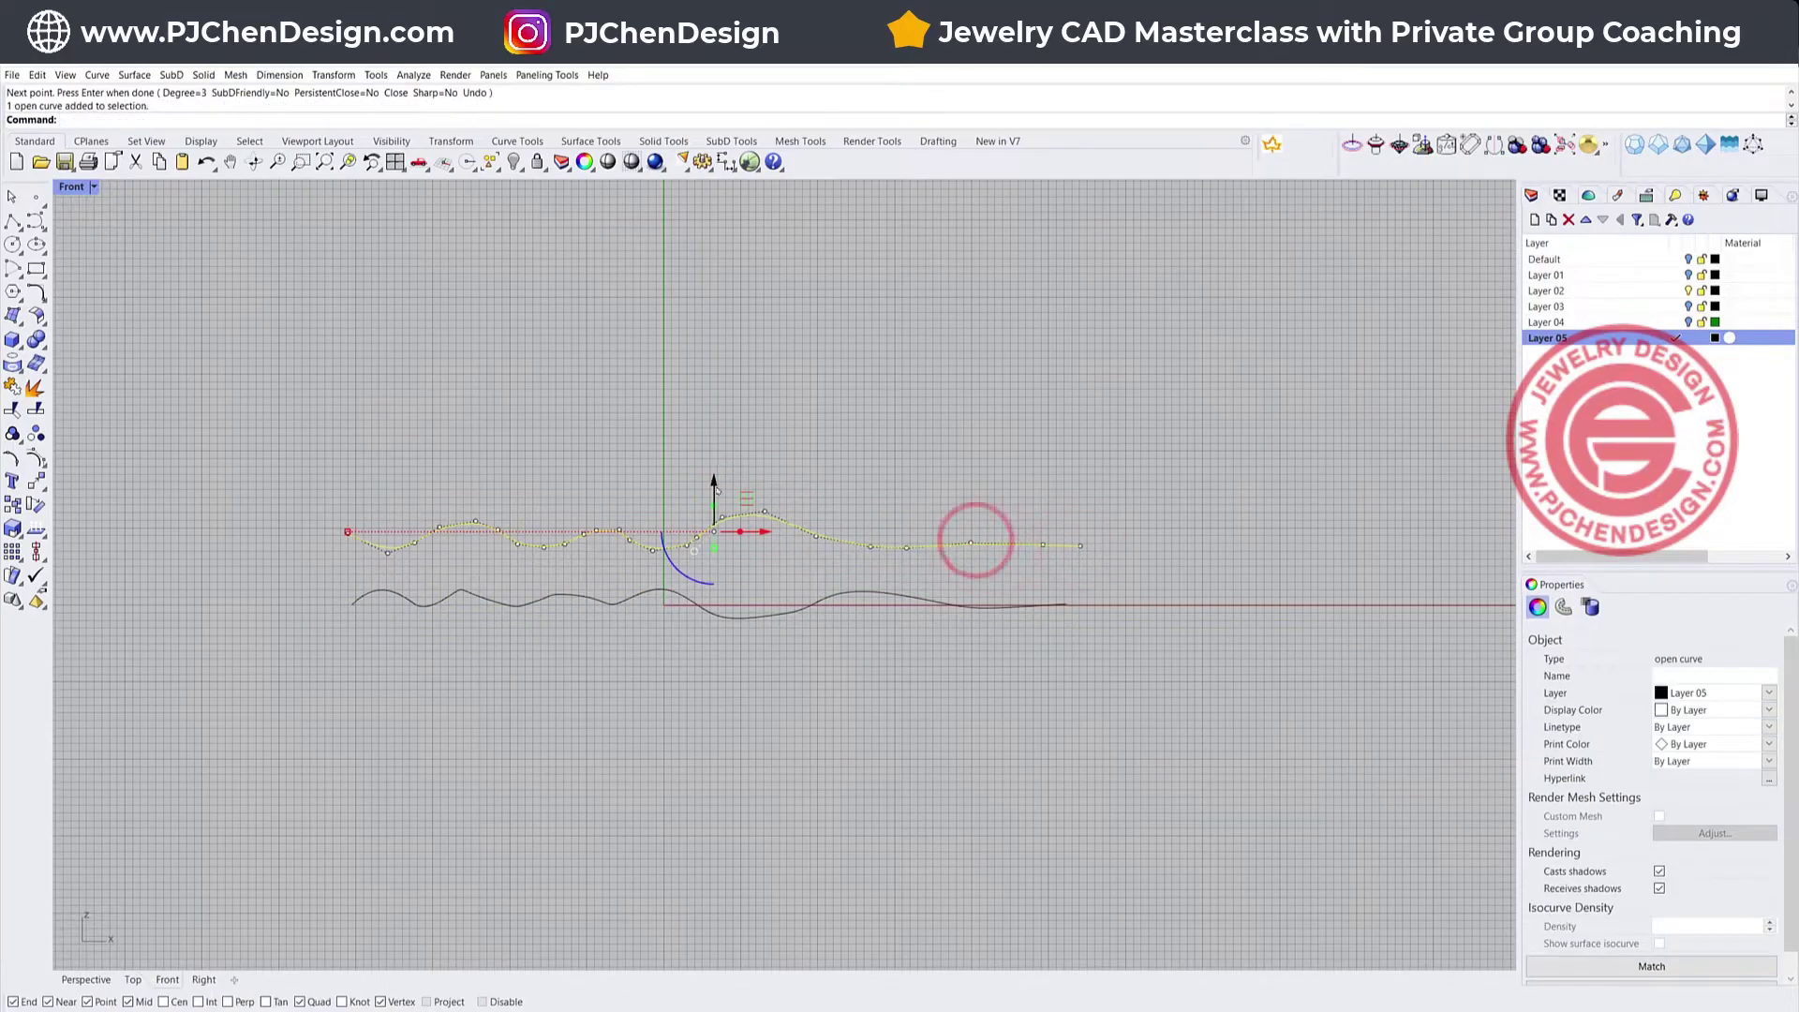
Move the upper curve down onto the first curve and restore the four views
left_click_drag(714, 483, 714, 553)
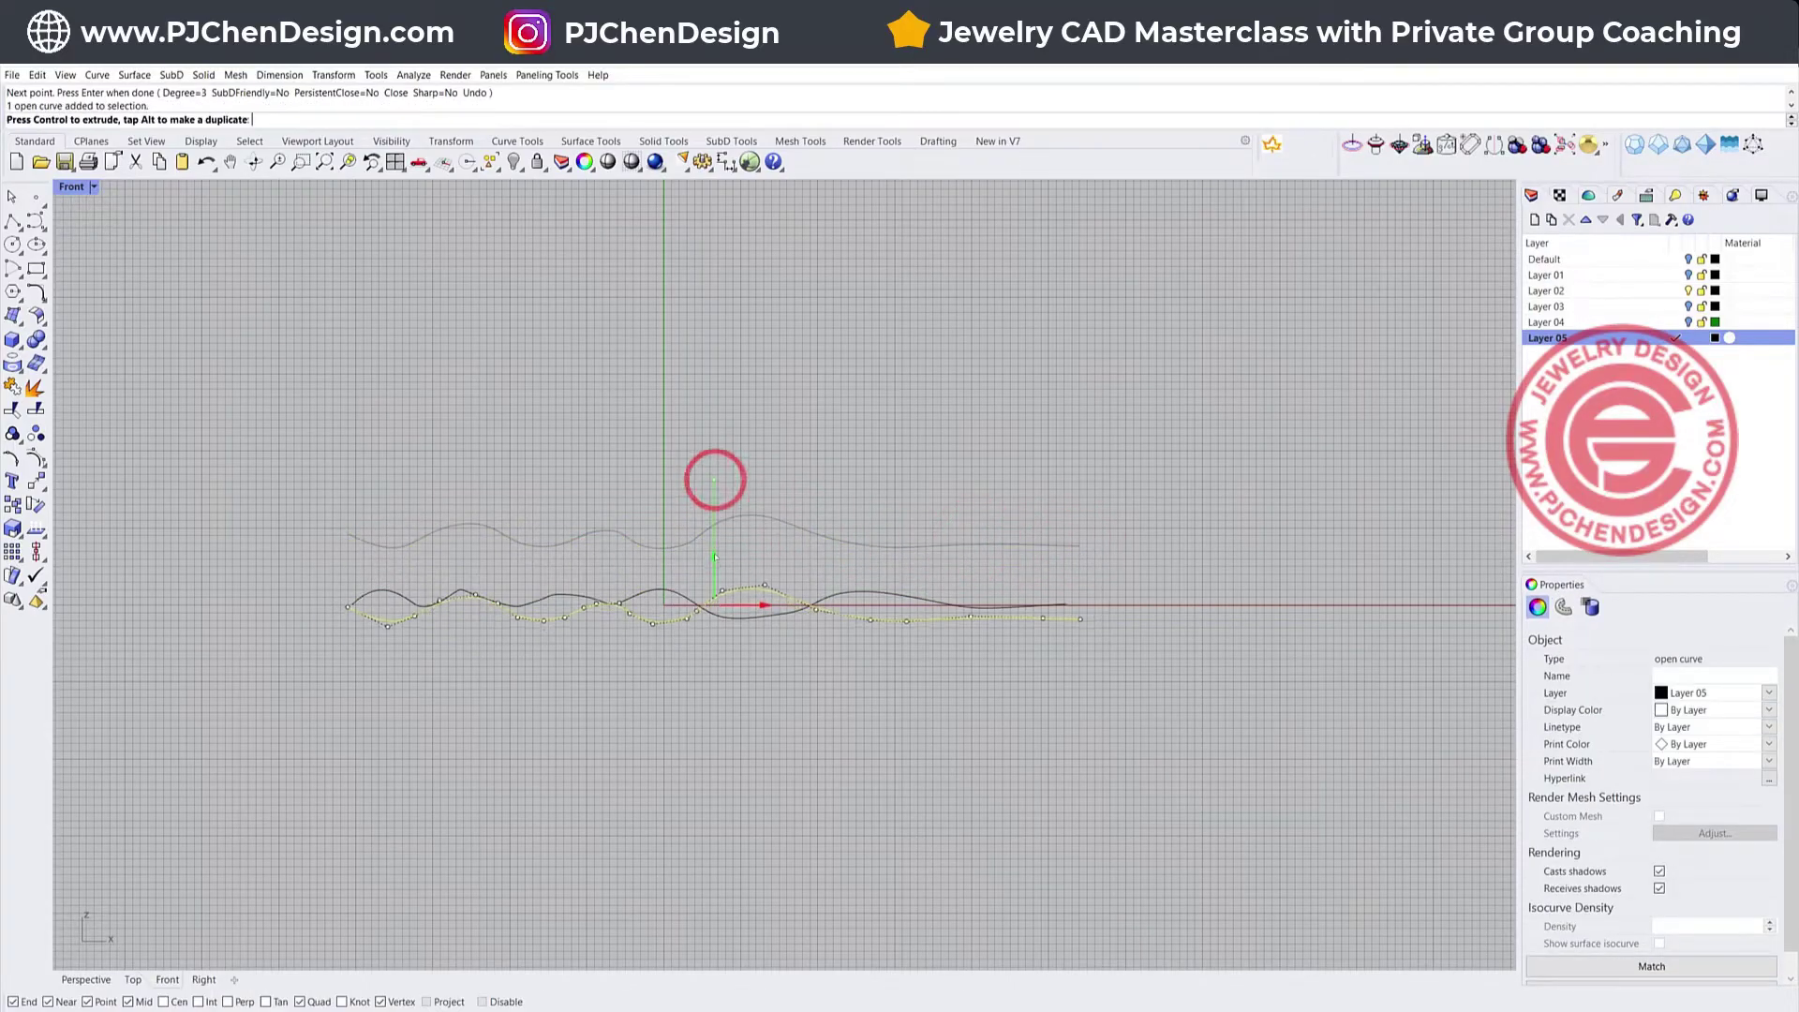
double_click(72, 185)
left_click(1124, 398)
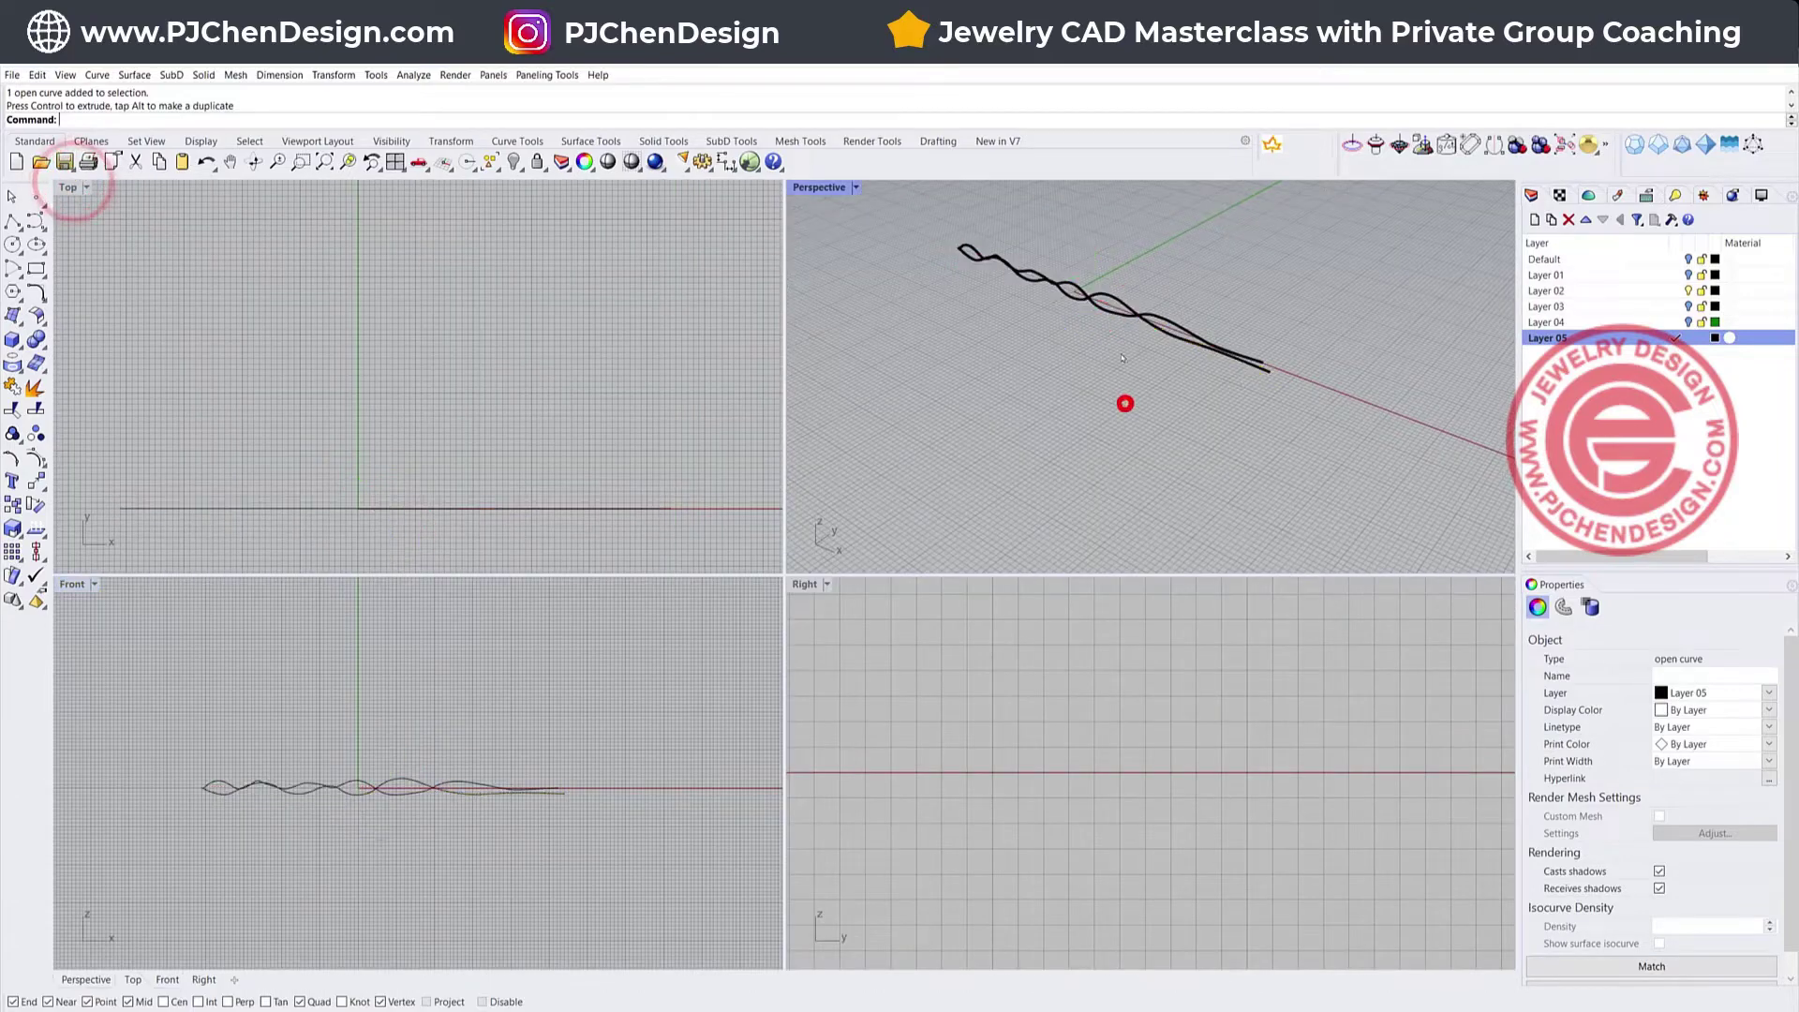
In a maximized Perspective view, Alt-drag a copy of the curves farther back
double_click(821, 188)
scroll(778, 506, "down", 4)
left_click(527, 544)
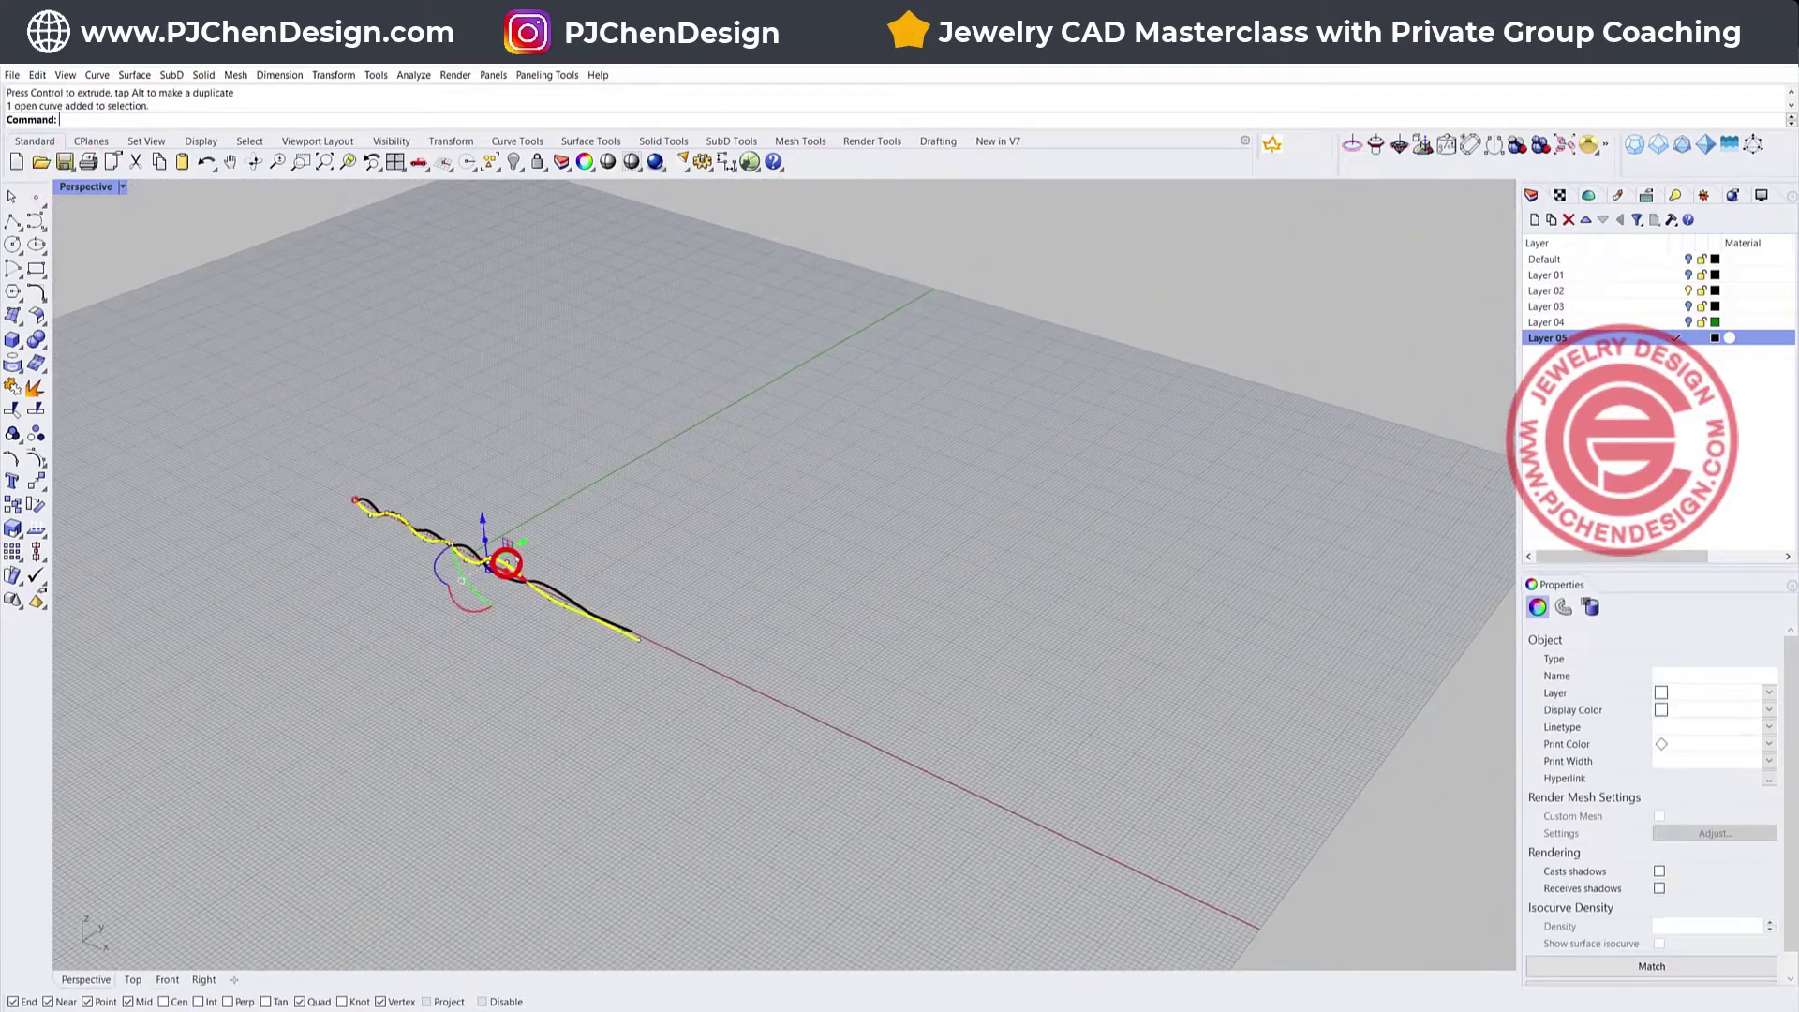
left_click_drag(718, 470, 789, 412)
key("alt")
left_click(823, 593)
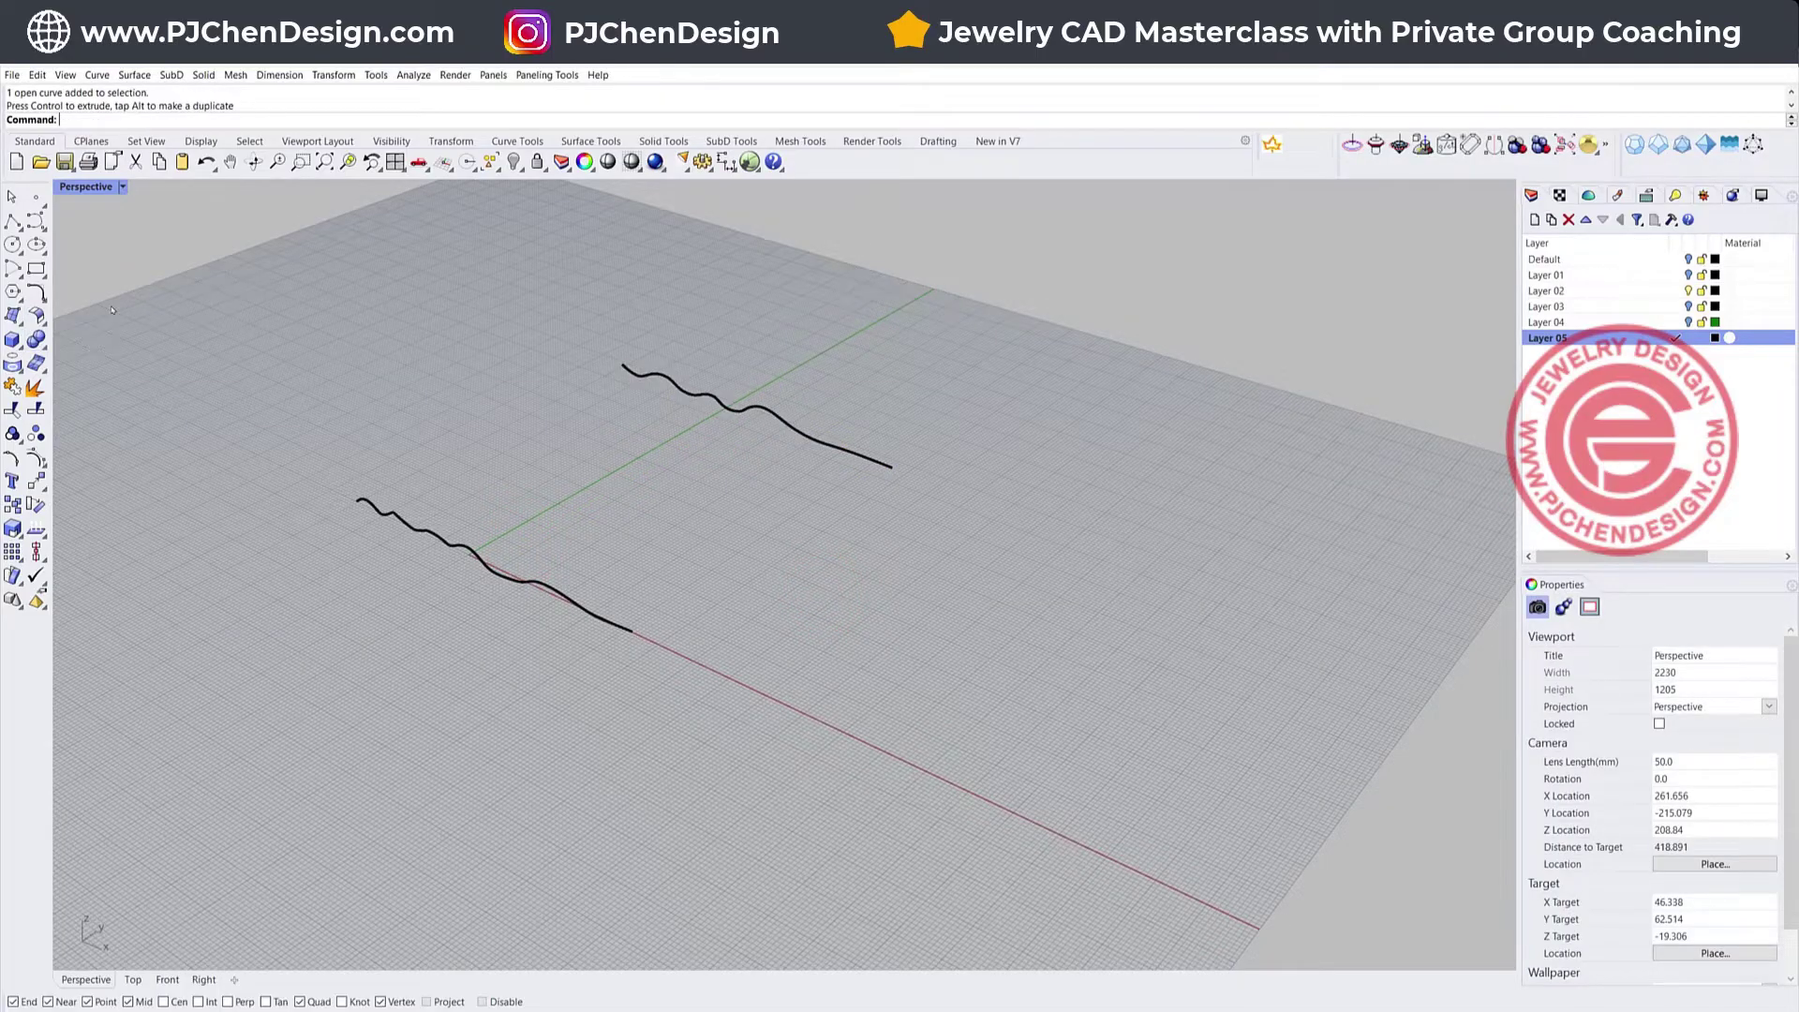
Loft a rippled surface between the back and front wavy curve profiles
left_click(23, 323)
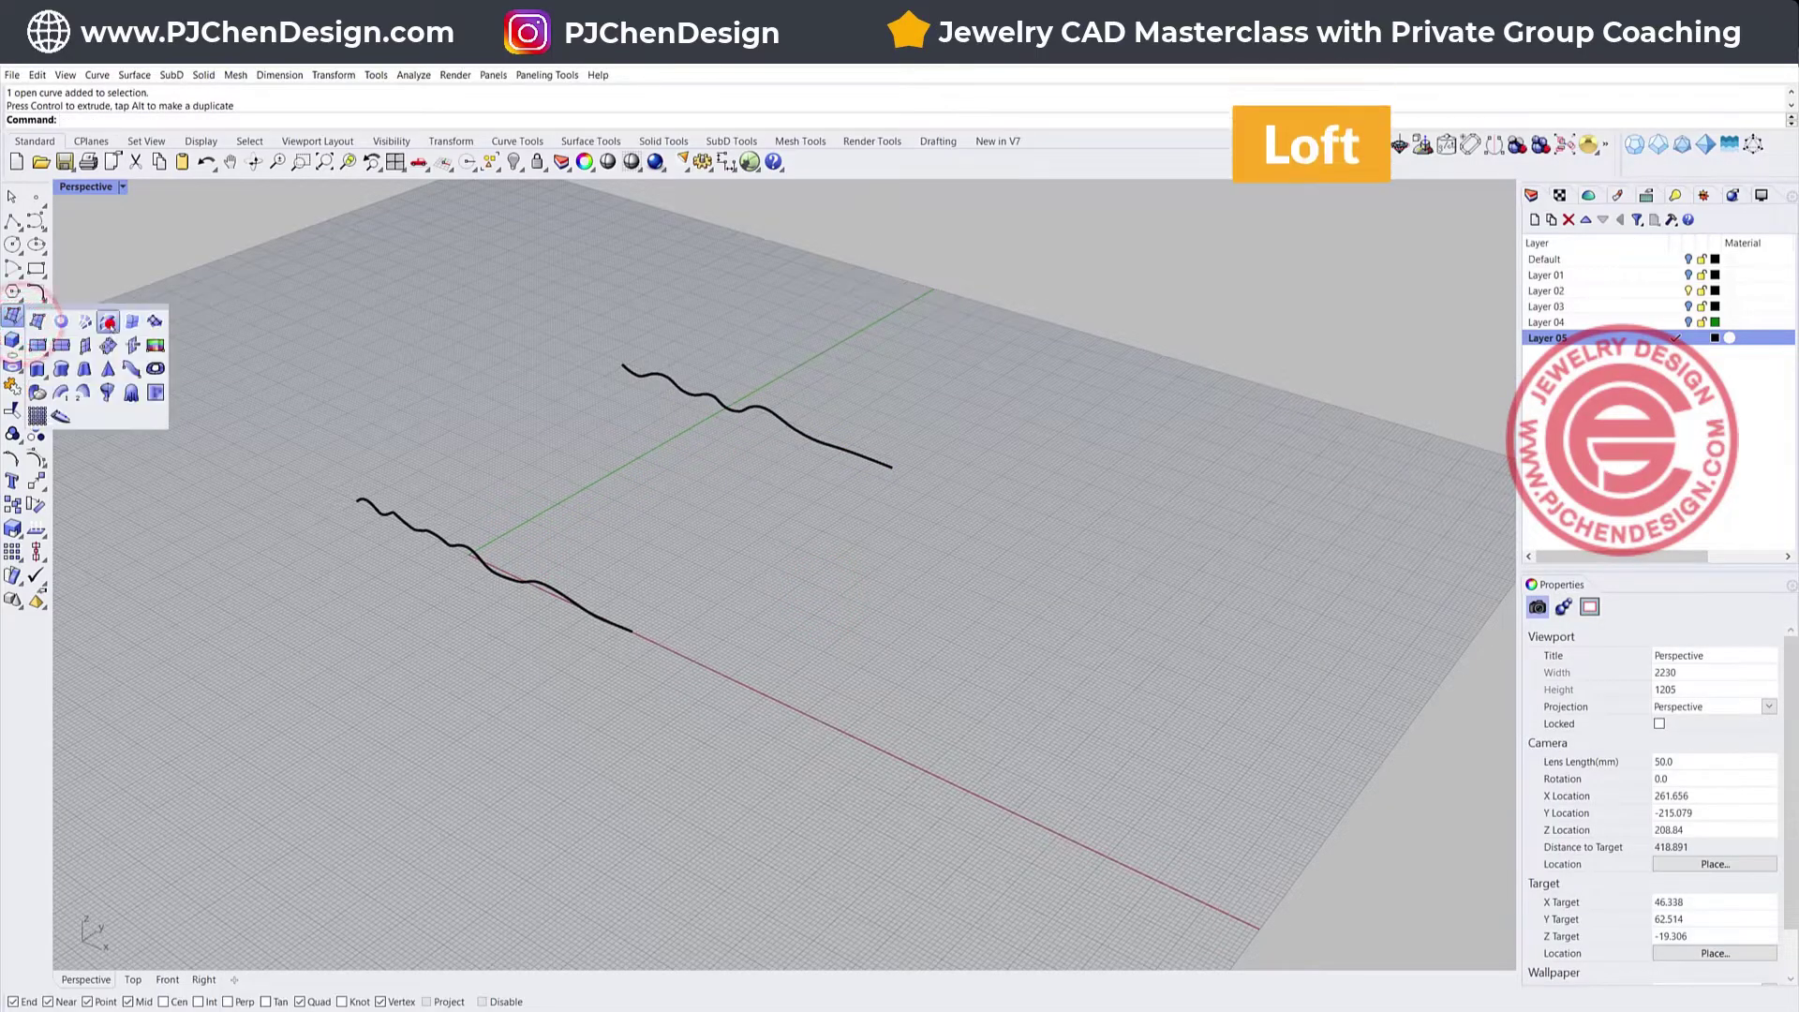
left_click(109, 324)
left_click(629, 629)
left_click(834, 442)
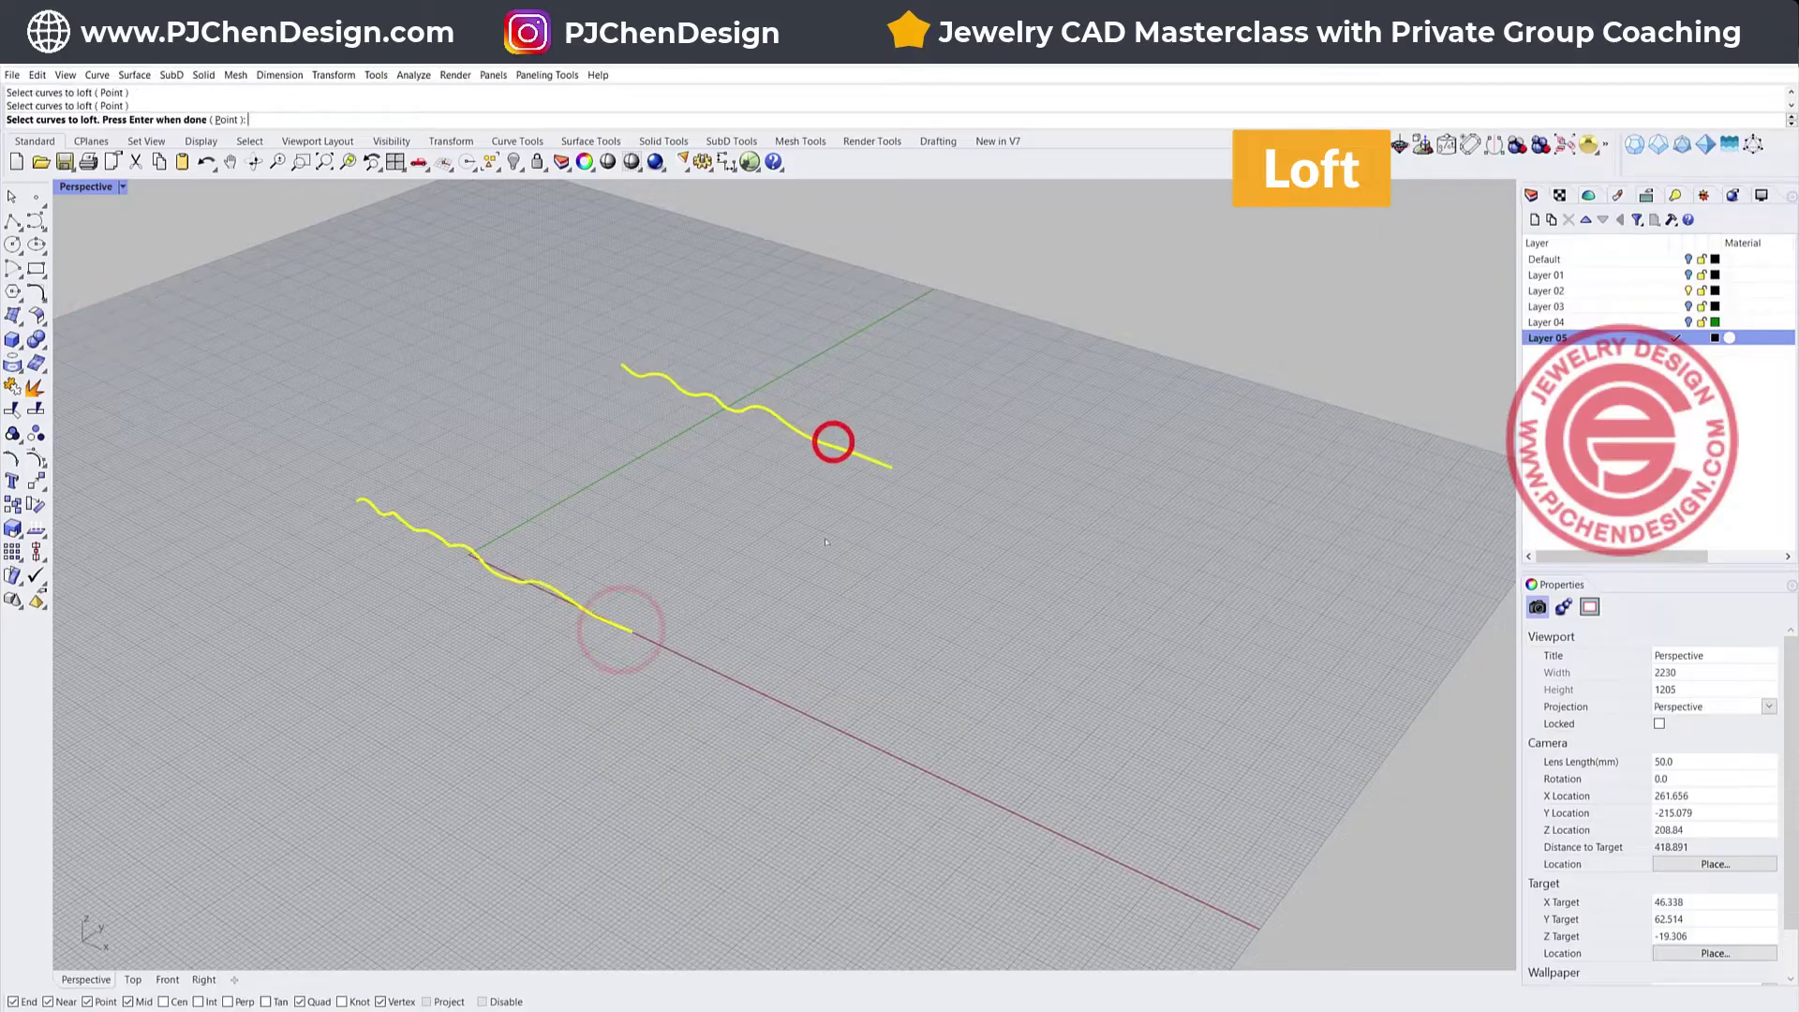
key("Return")
left_click(1121, 579)
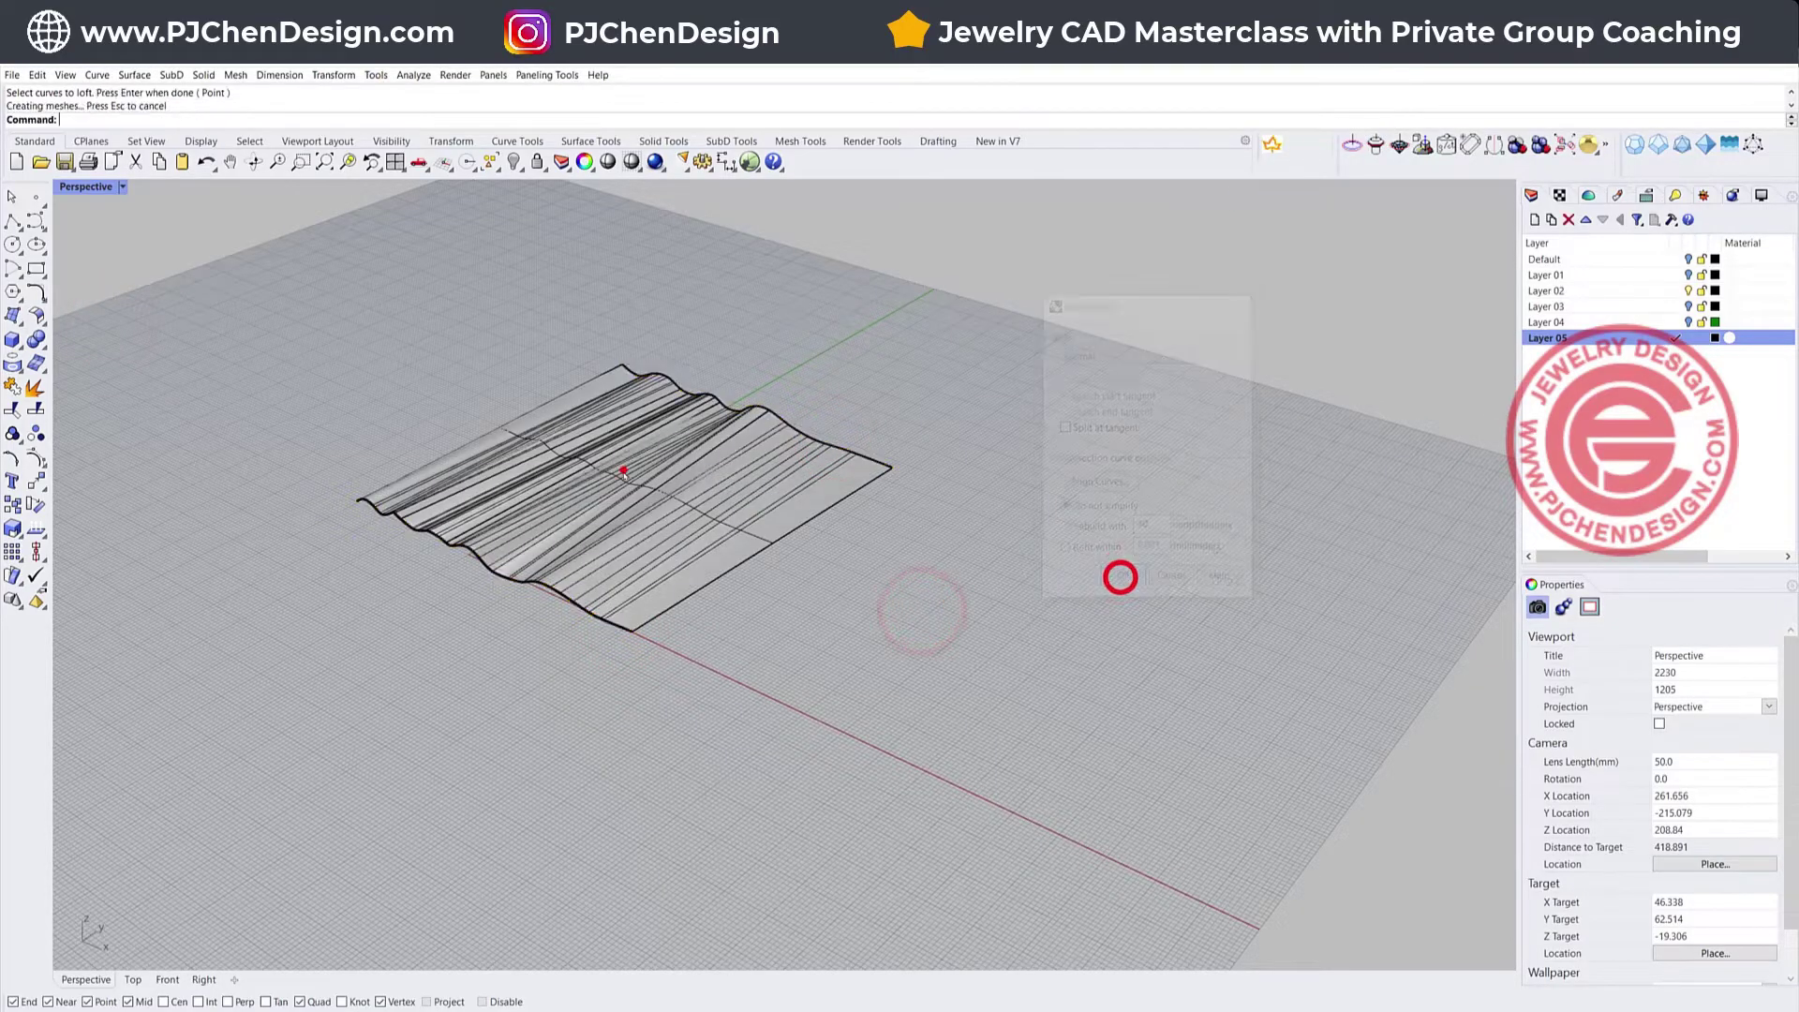
mouse_move(790, 602)
right_mouse_down()
mouse_move(863, 662)
mouse_move(825, 524)
mouse_move(785, 629)
right_mouse_up()
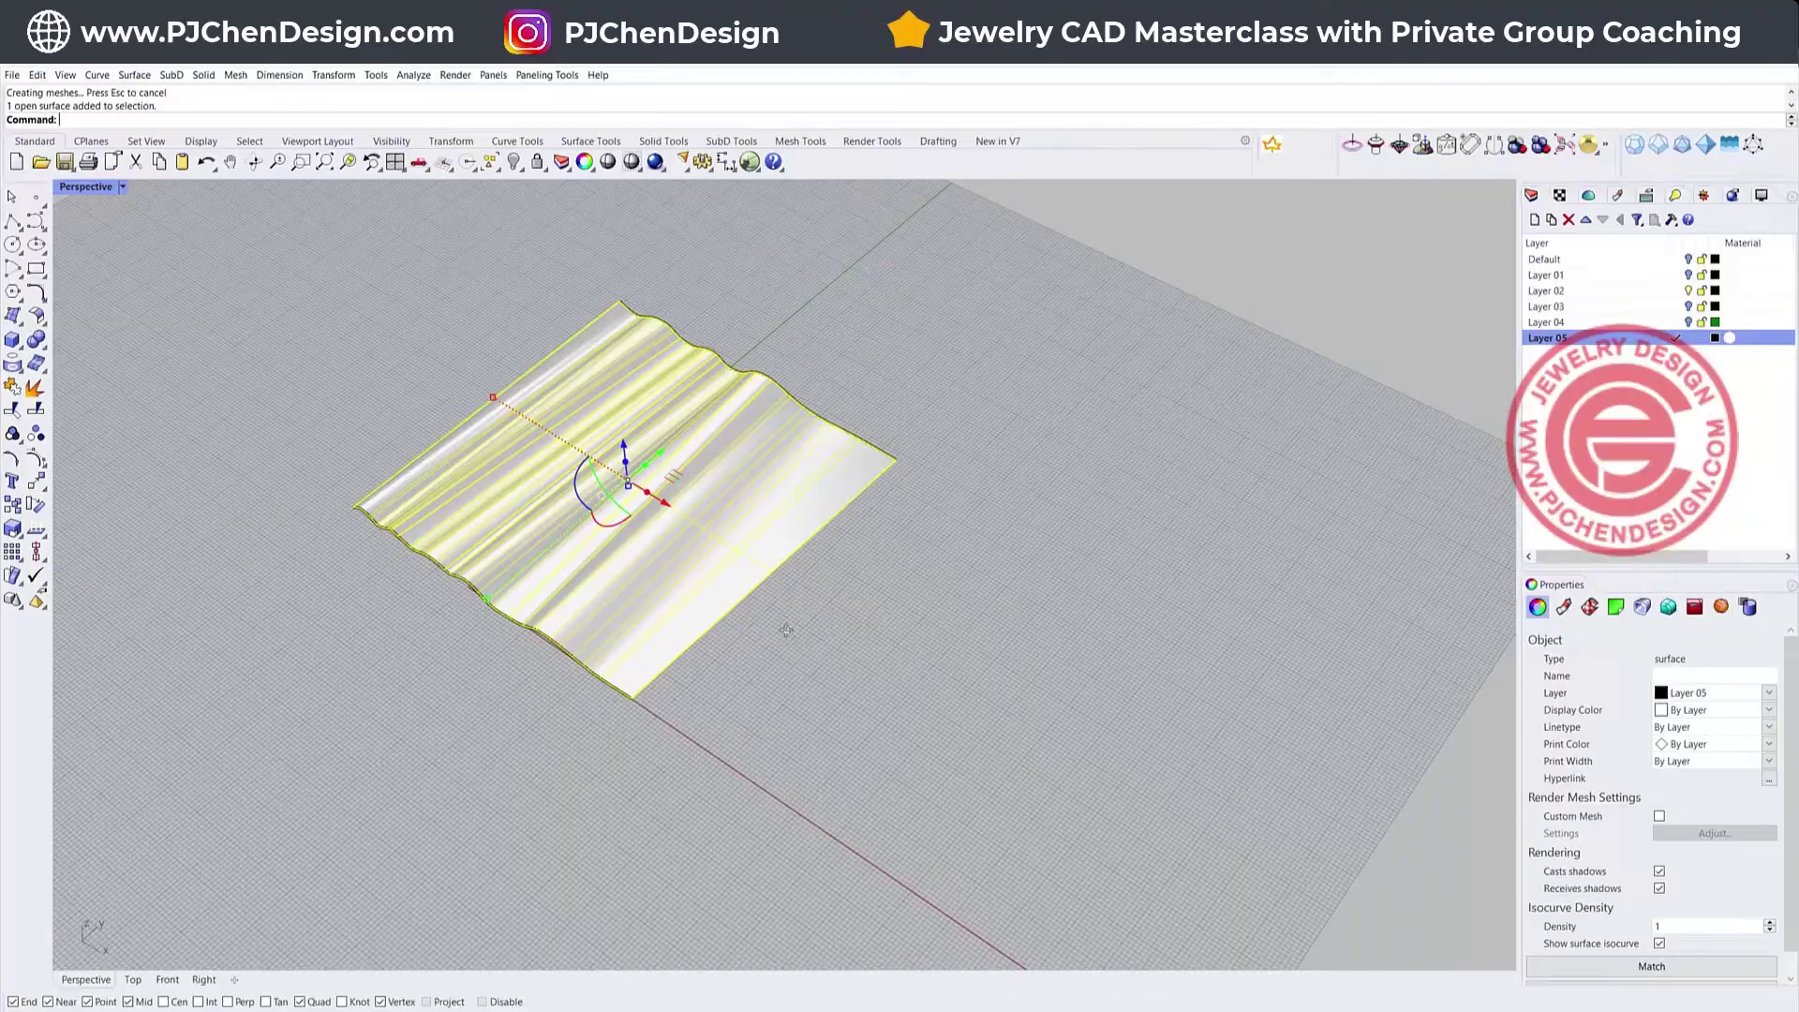
Hide the leftover curve along the surface edge and select the lofted surface
left_click(519, 630)
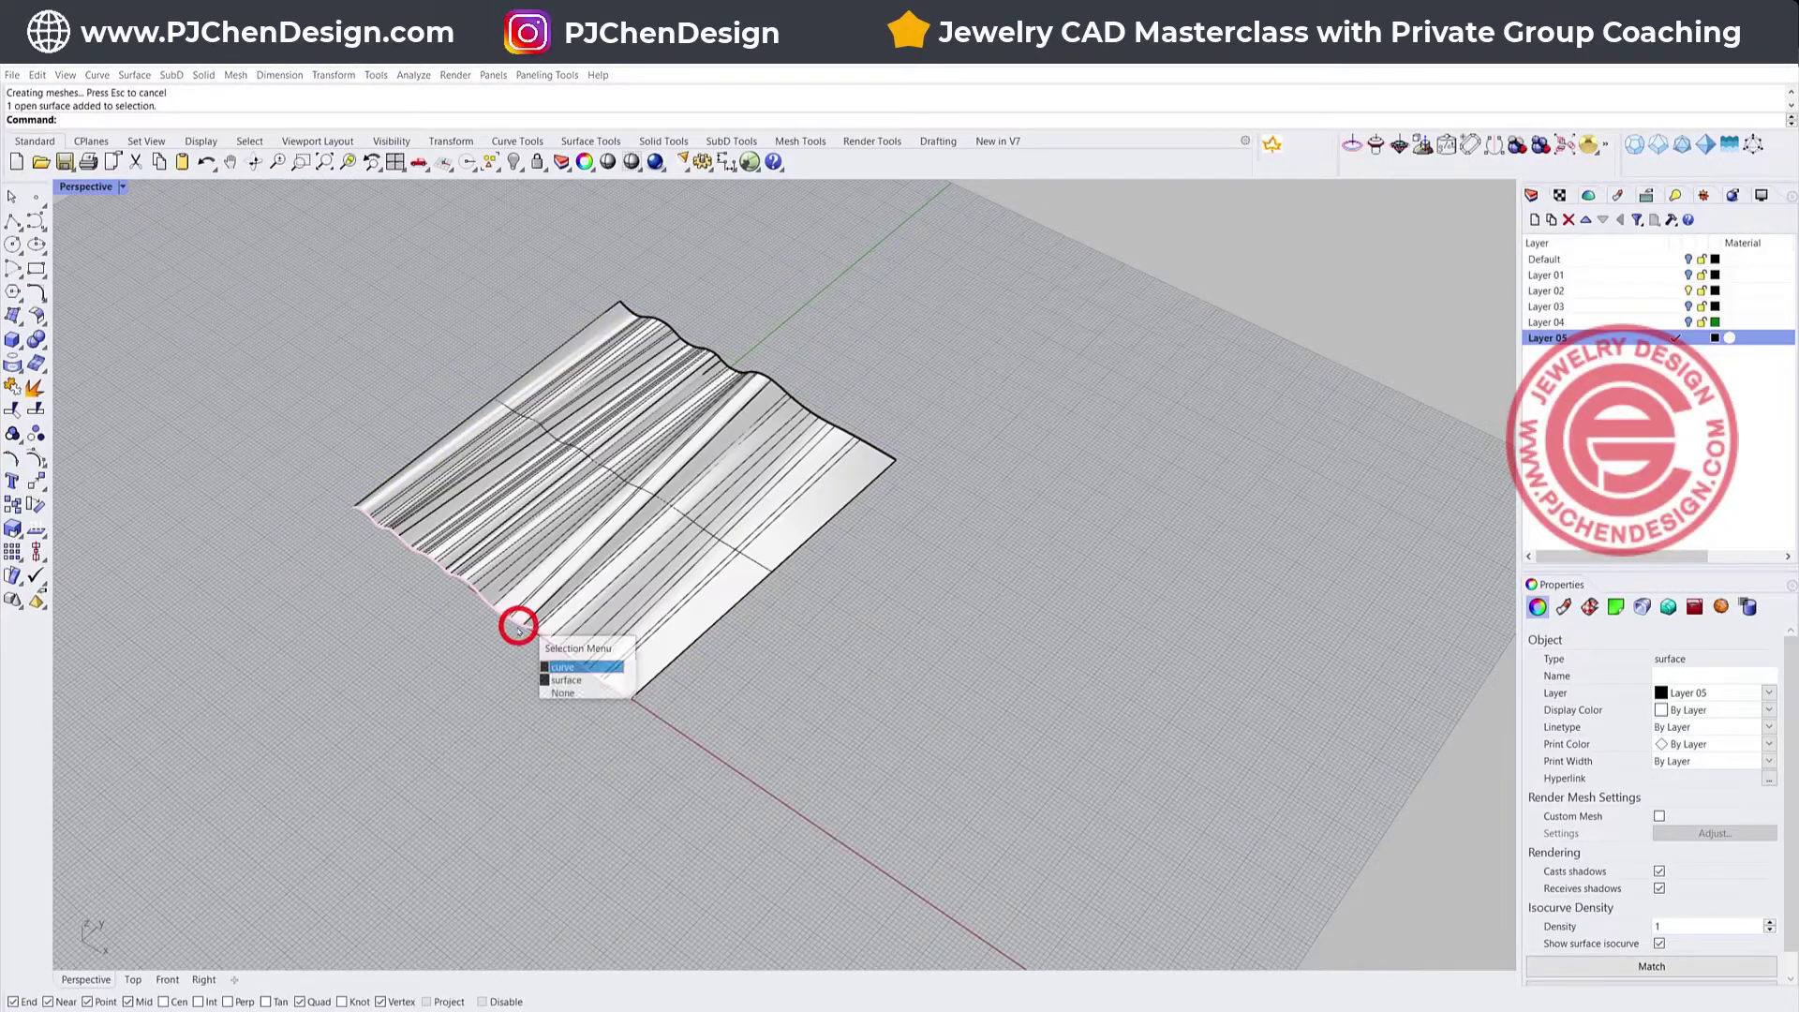
left_click(562, 656)
left_click(512, 161)
right_click_drag(618, 371, 646, 478)
left_click(656, 483)
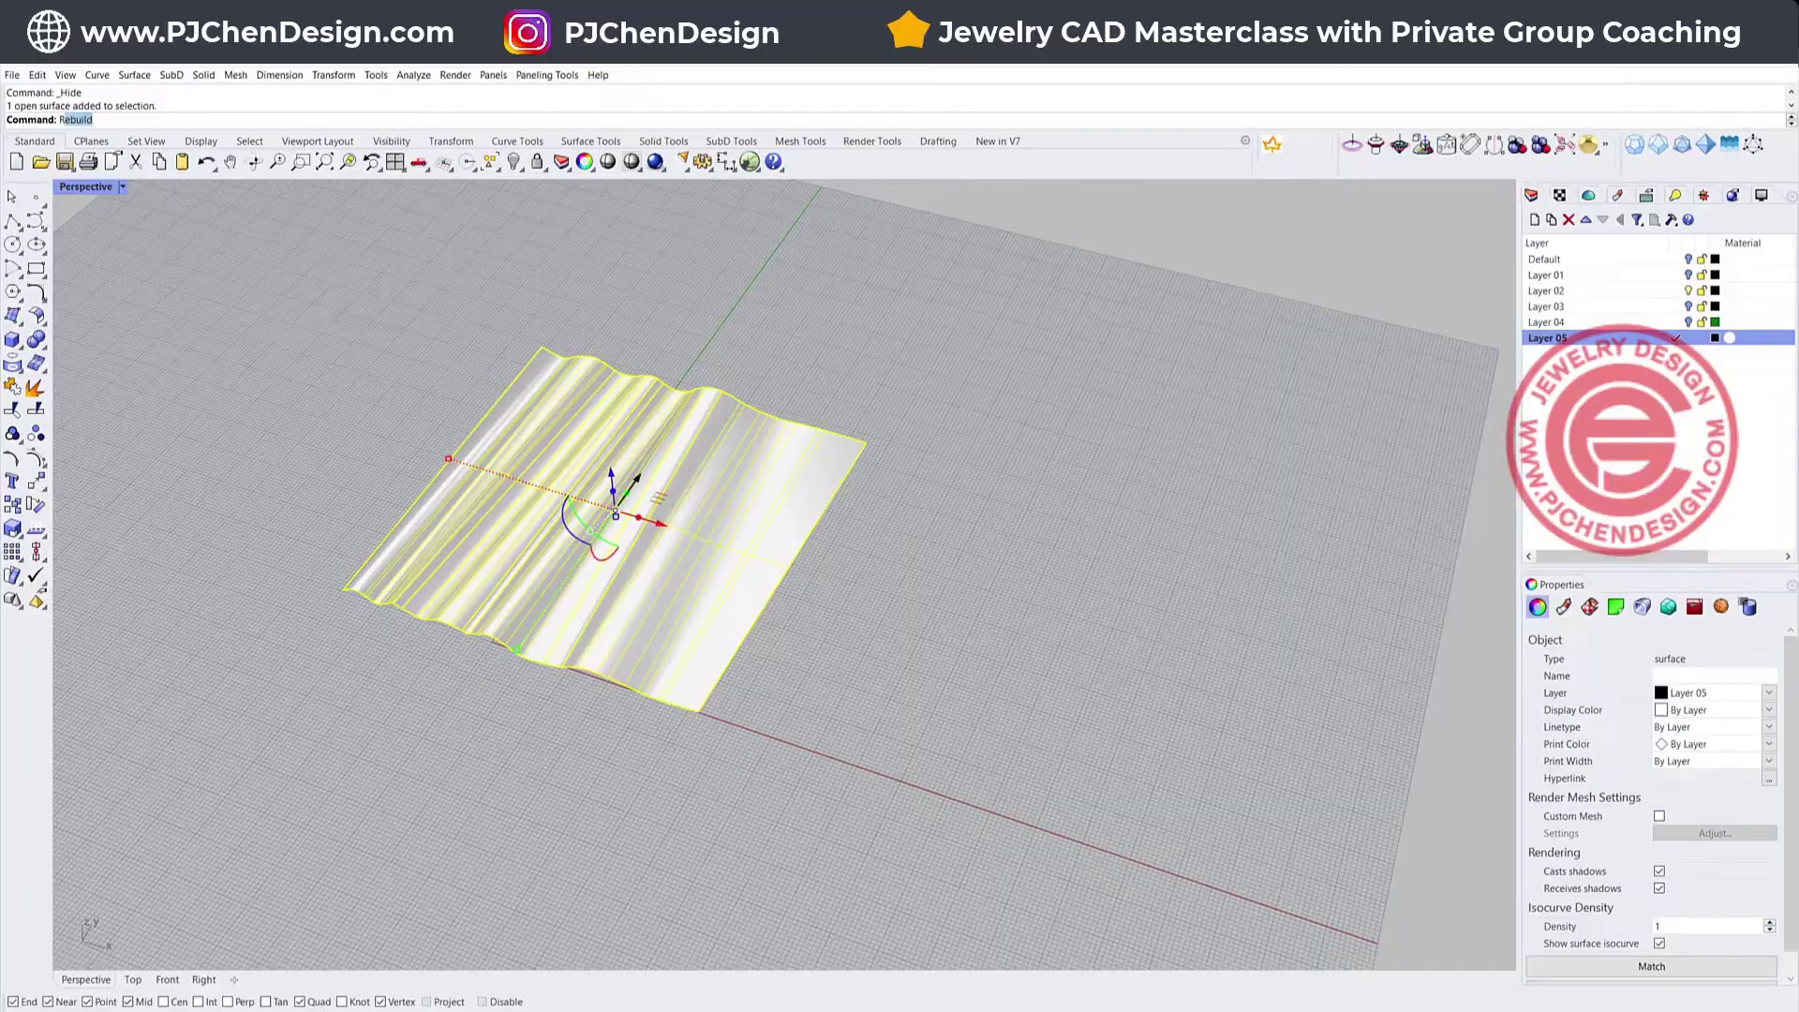
Rebuild the lofted surface to 24 × 24 points at degree 3, viewed from Top
key("Return")
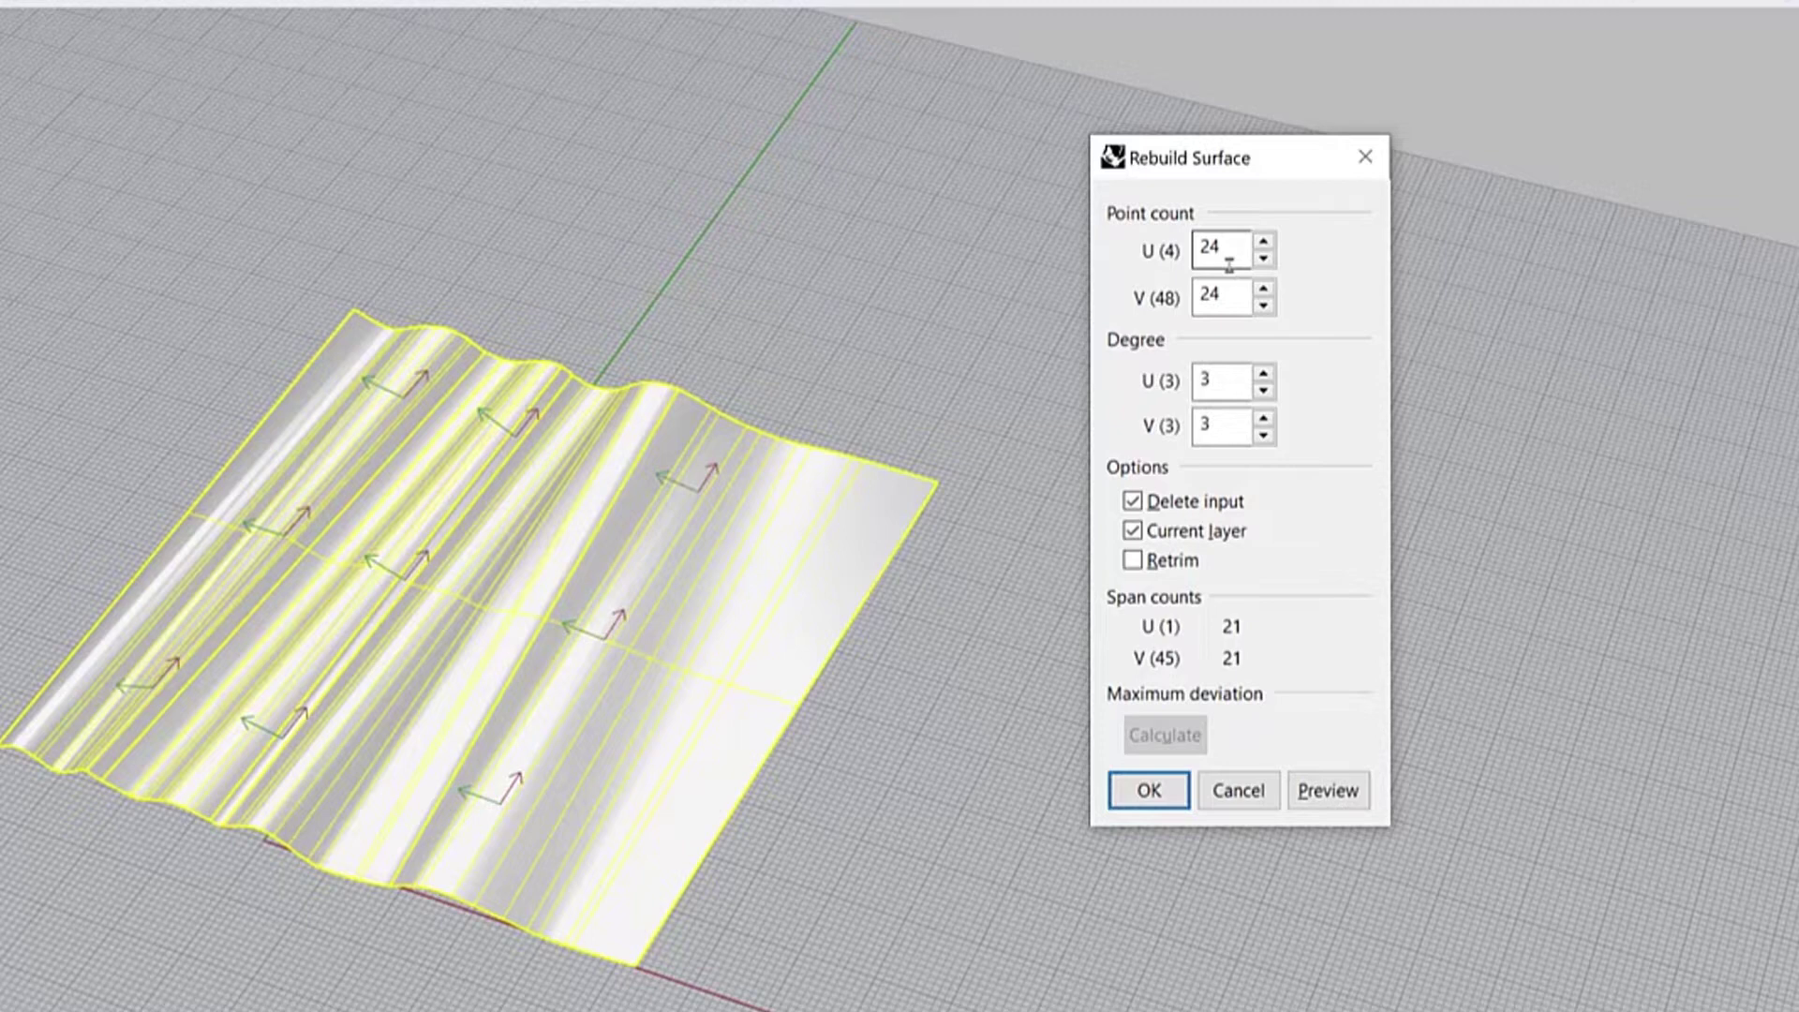
left_click(1344, 791)
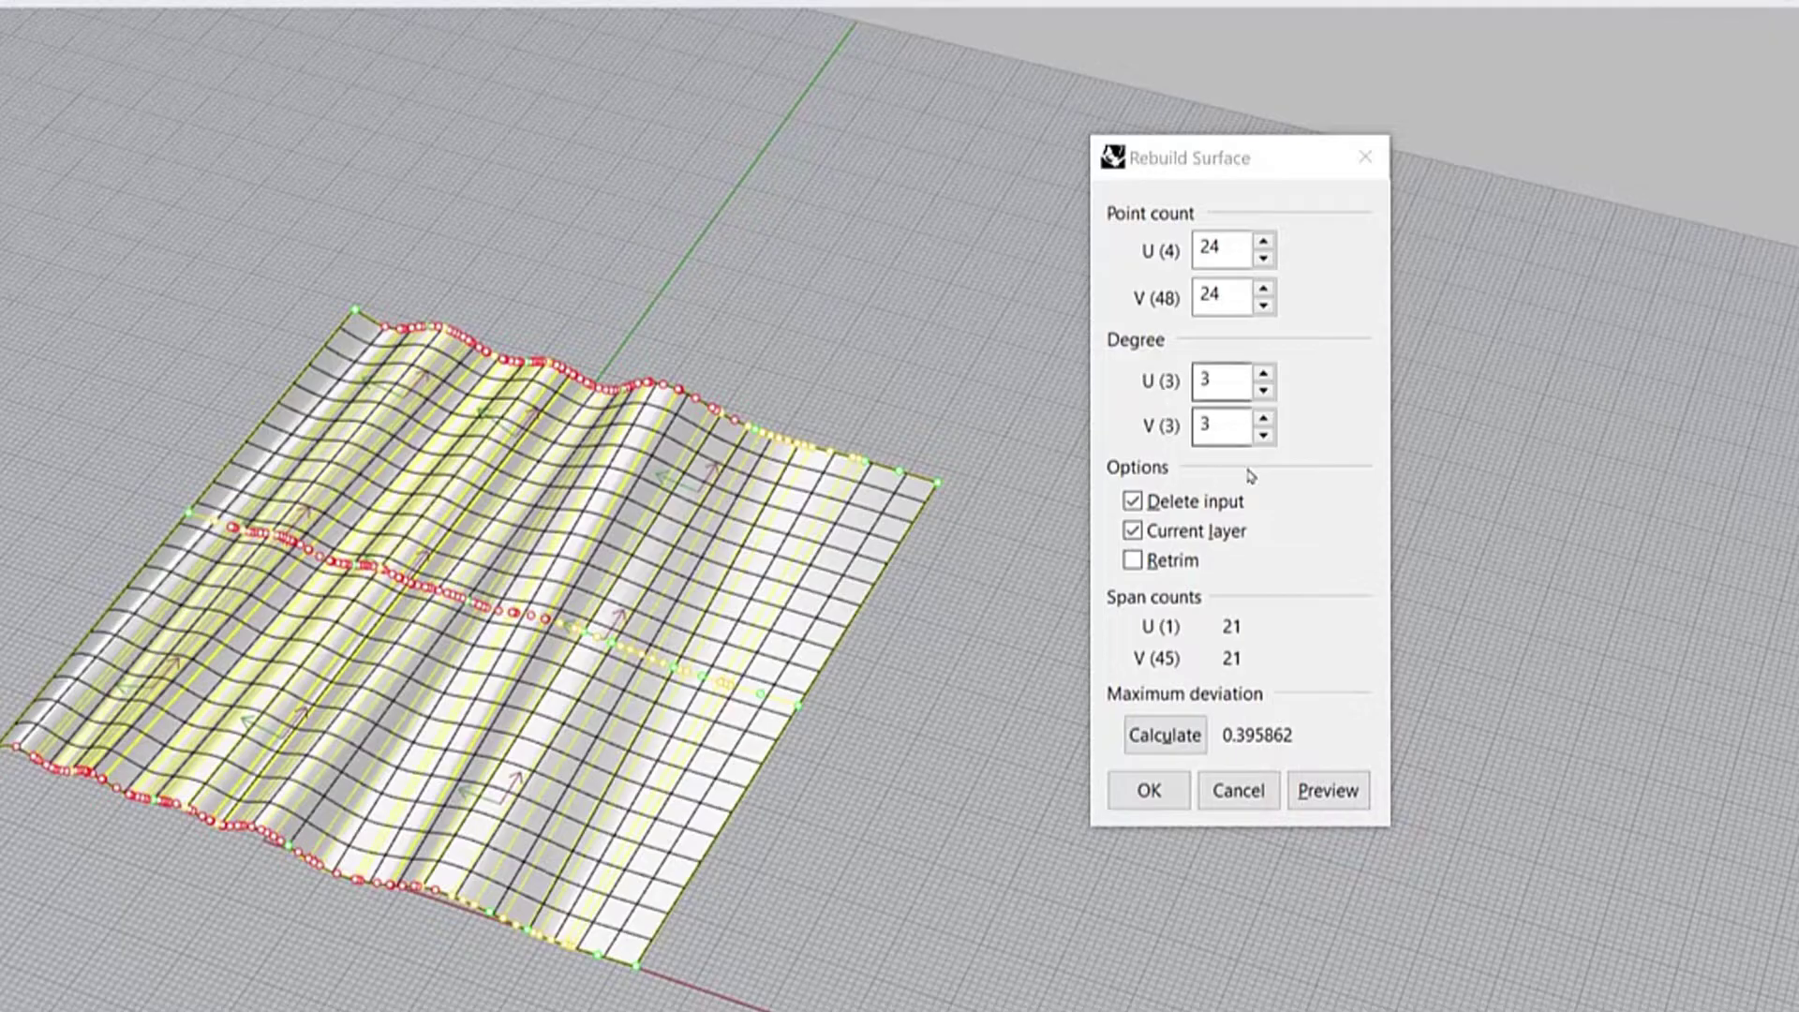
left_click(1154, 790)
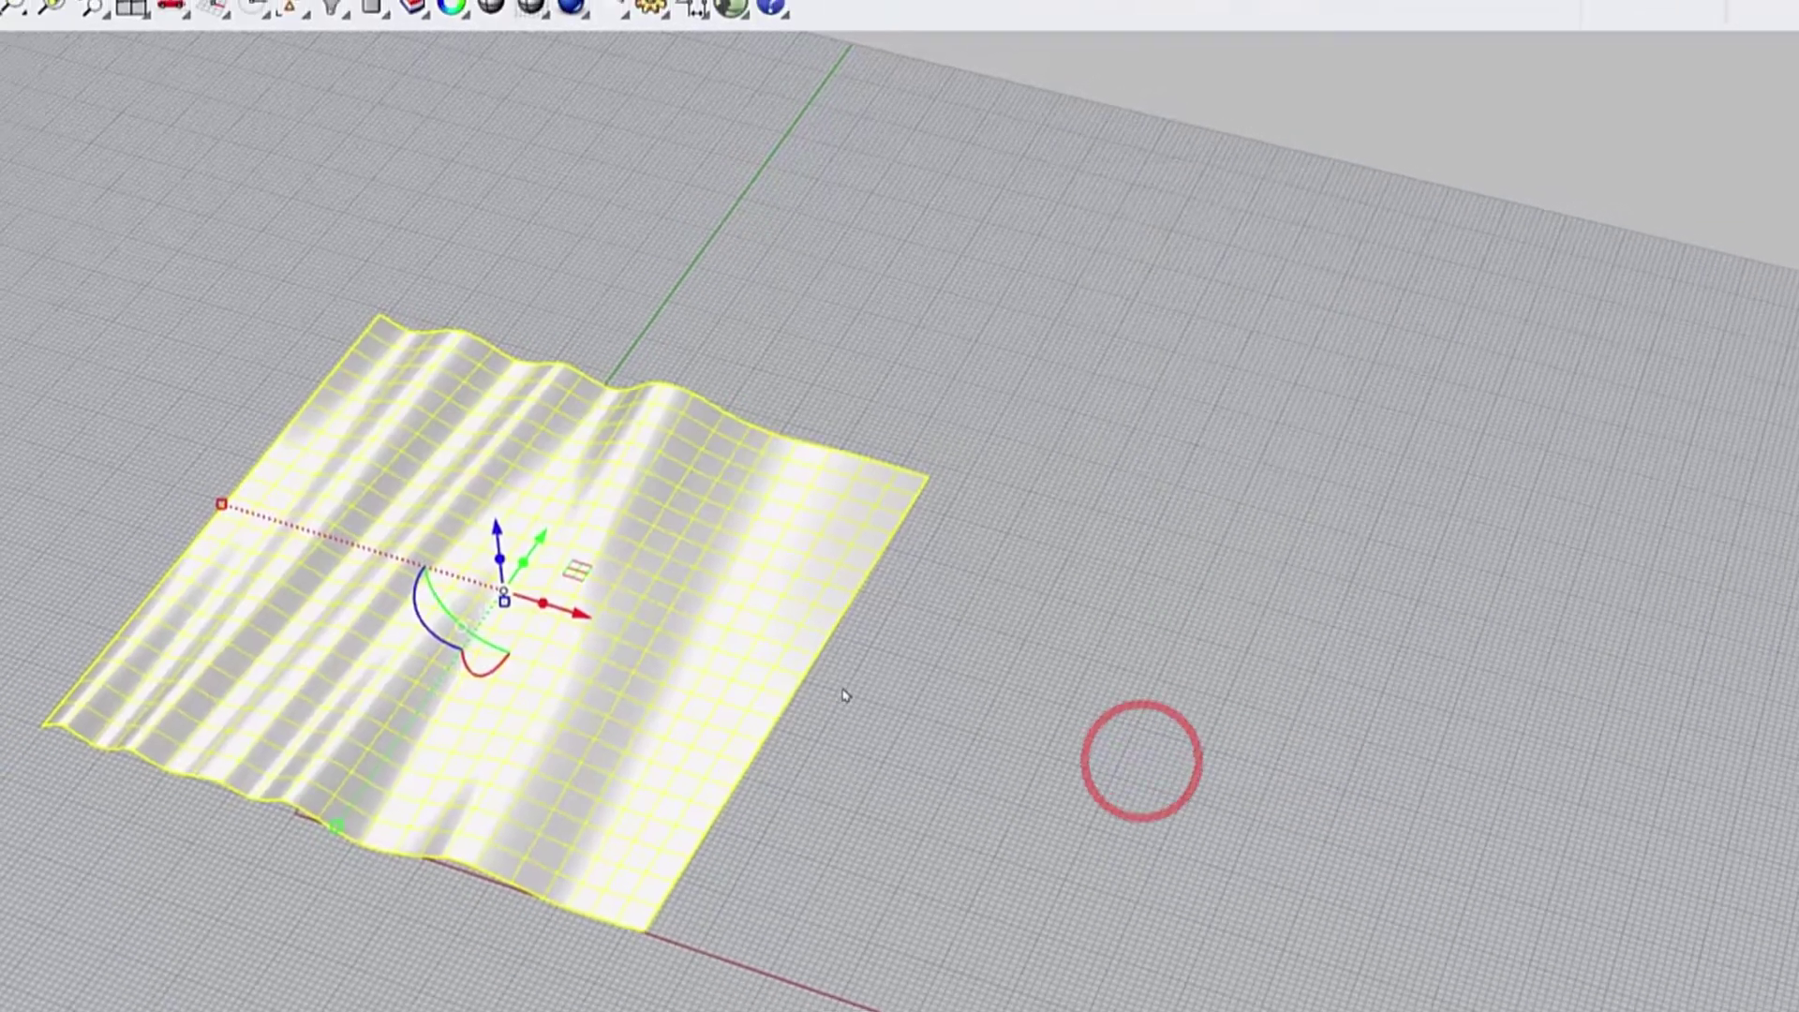
left_click(931, 574)
Undo the earlier twist and start Maelstrom centred in the surface's upper middle with both radii
key("ctrl+F1")
key("ctrl+z")
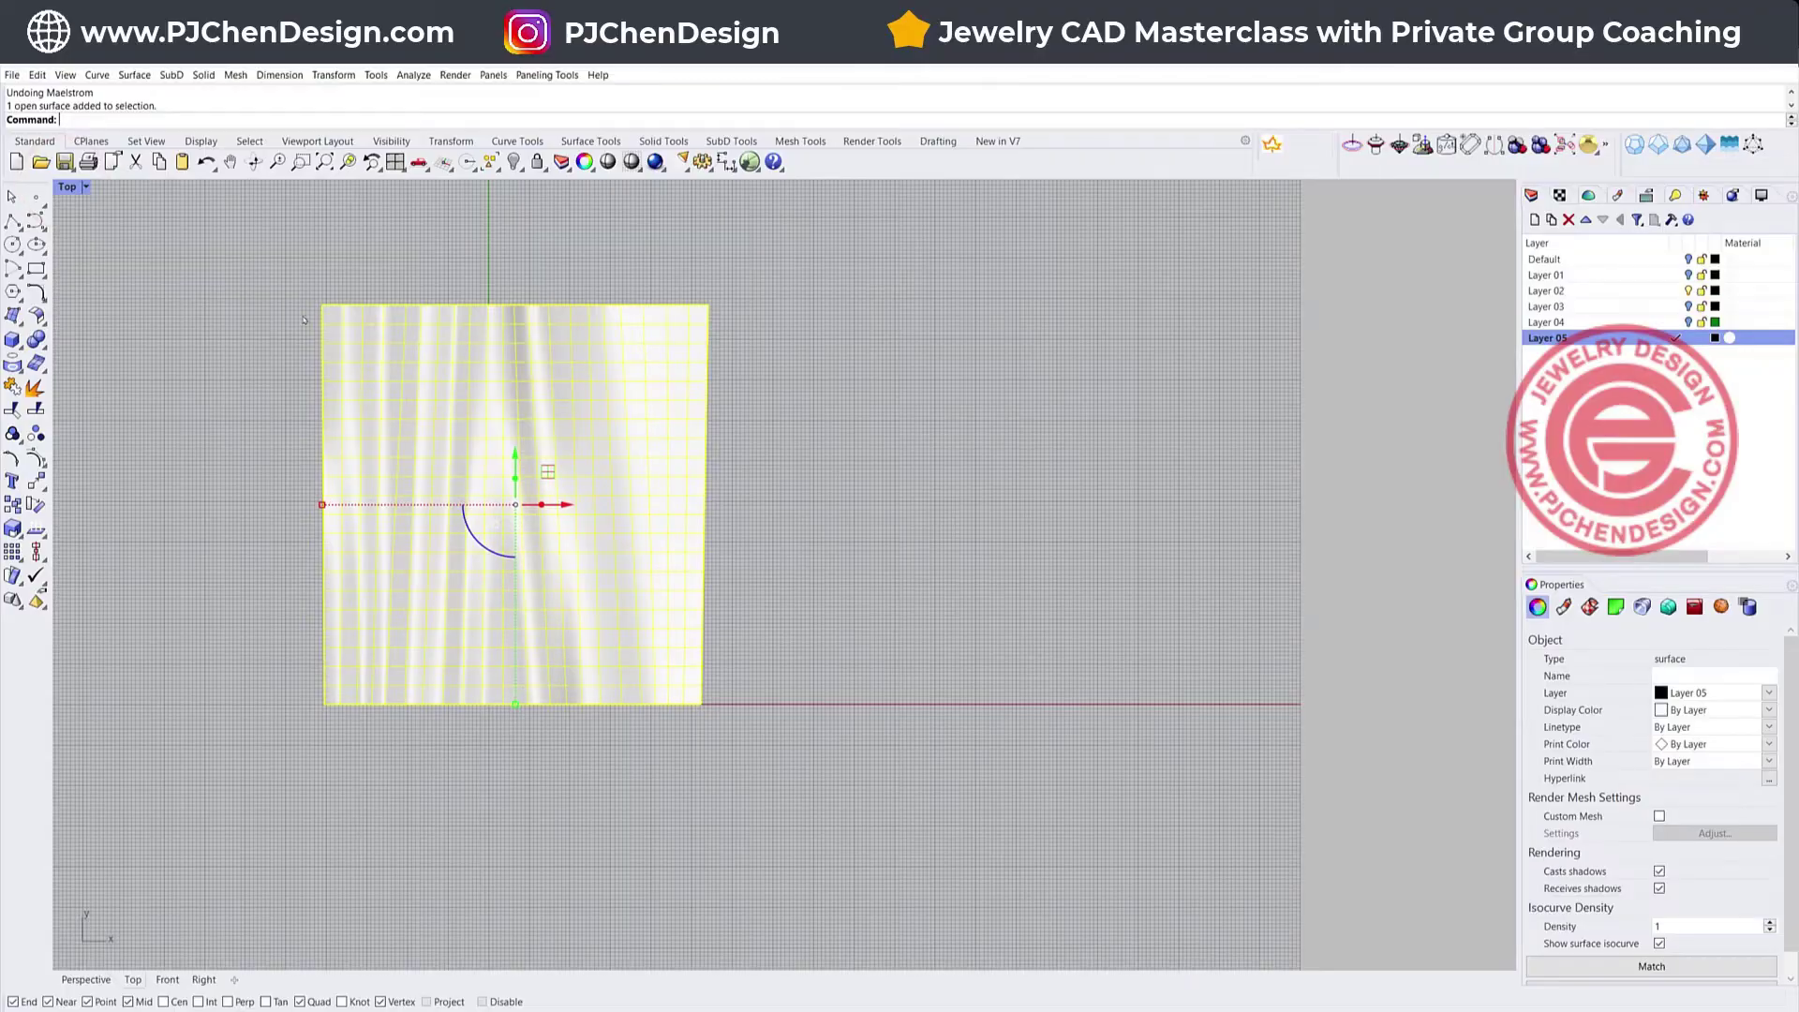
key("BackSpace")
type("aelstrom")
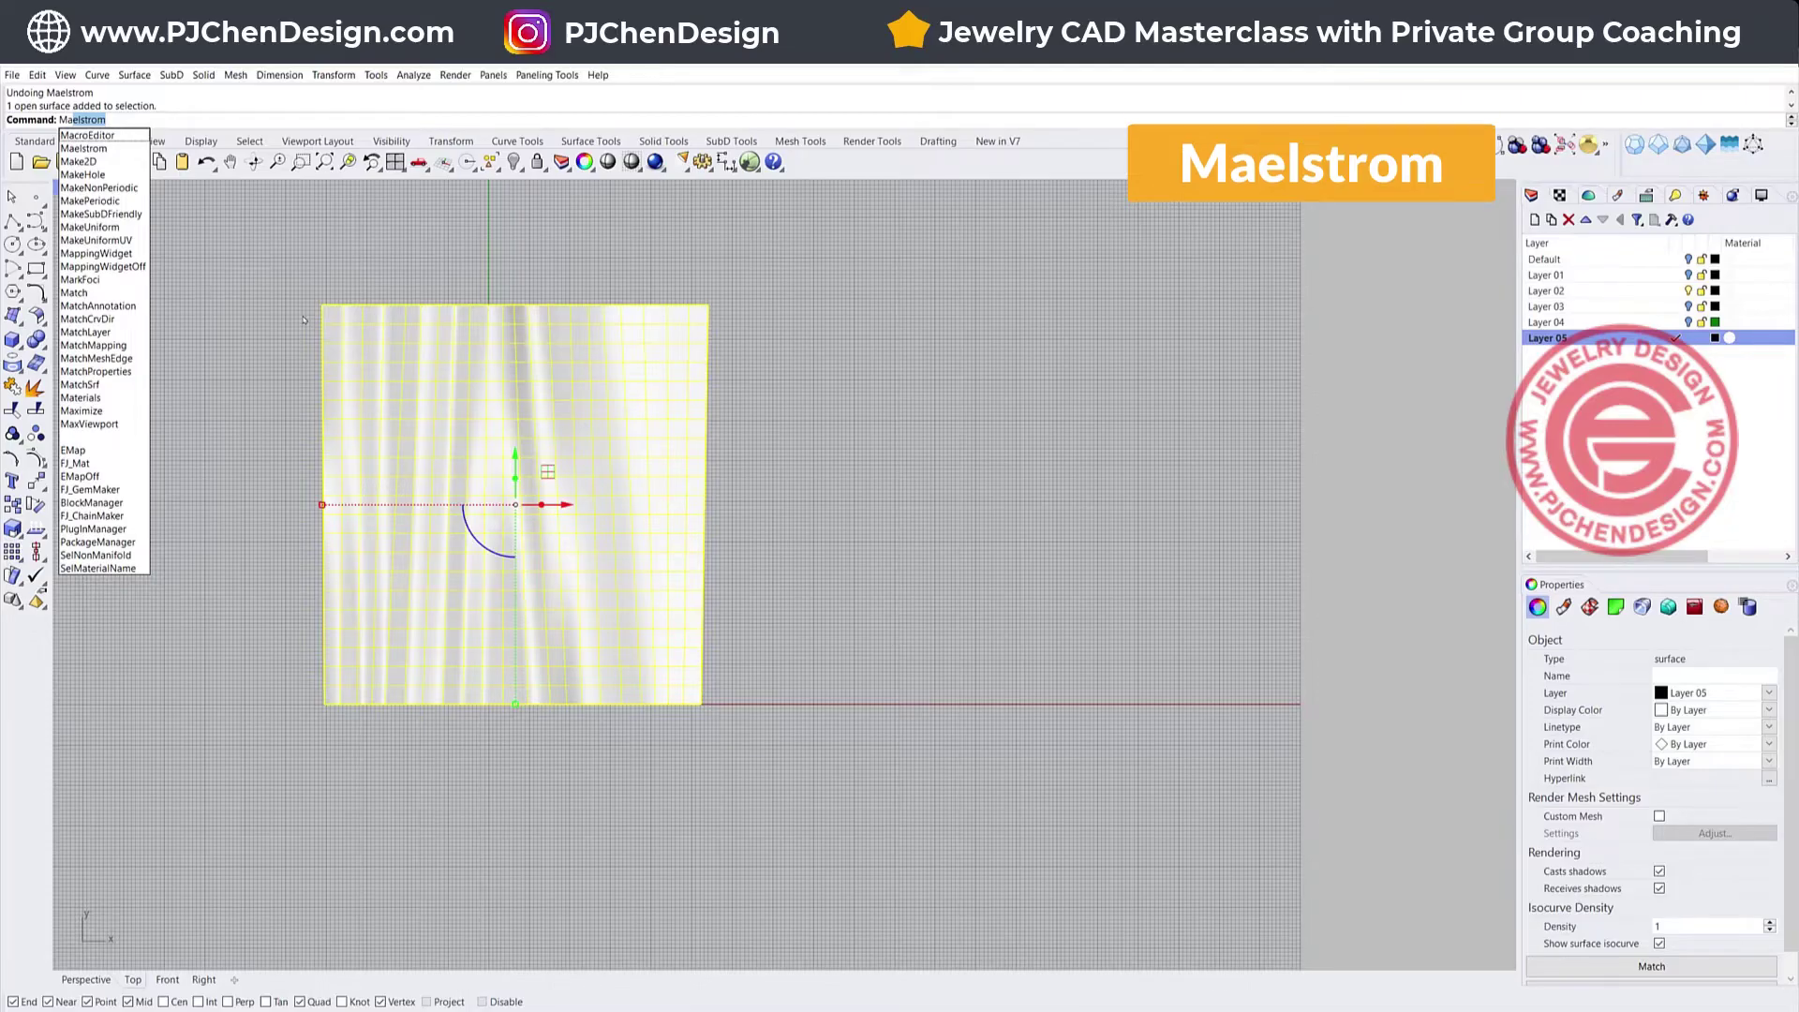
key("Return")
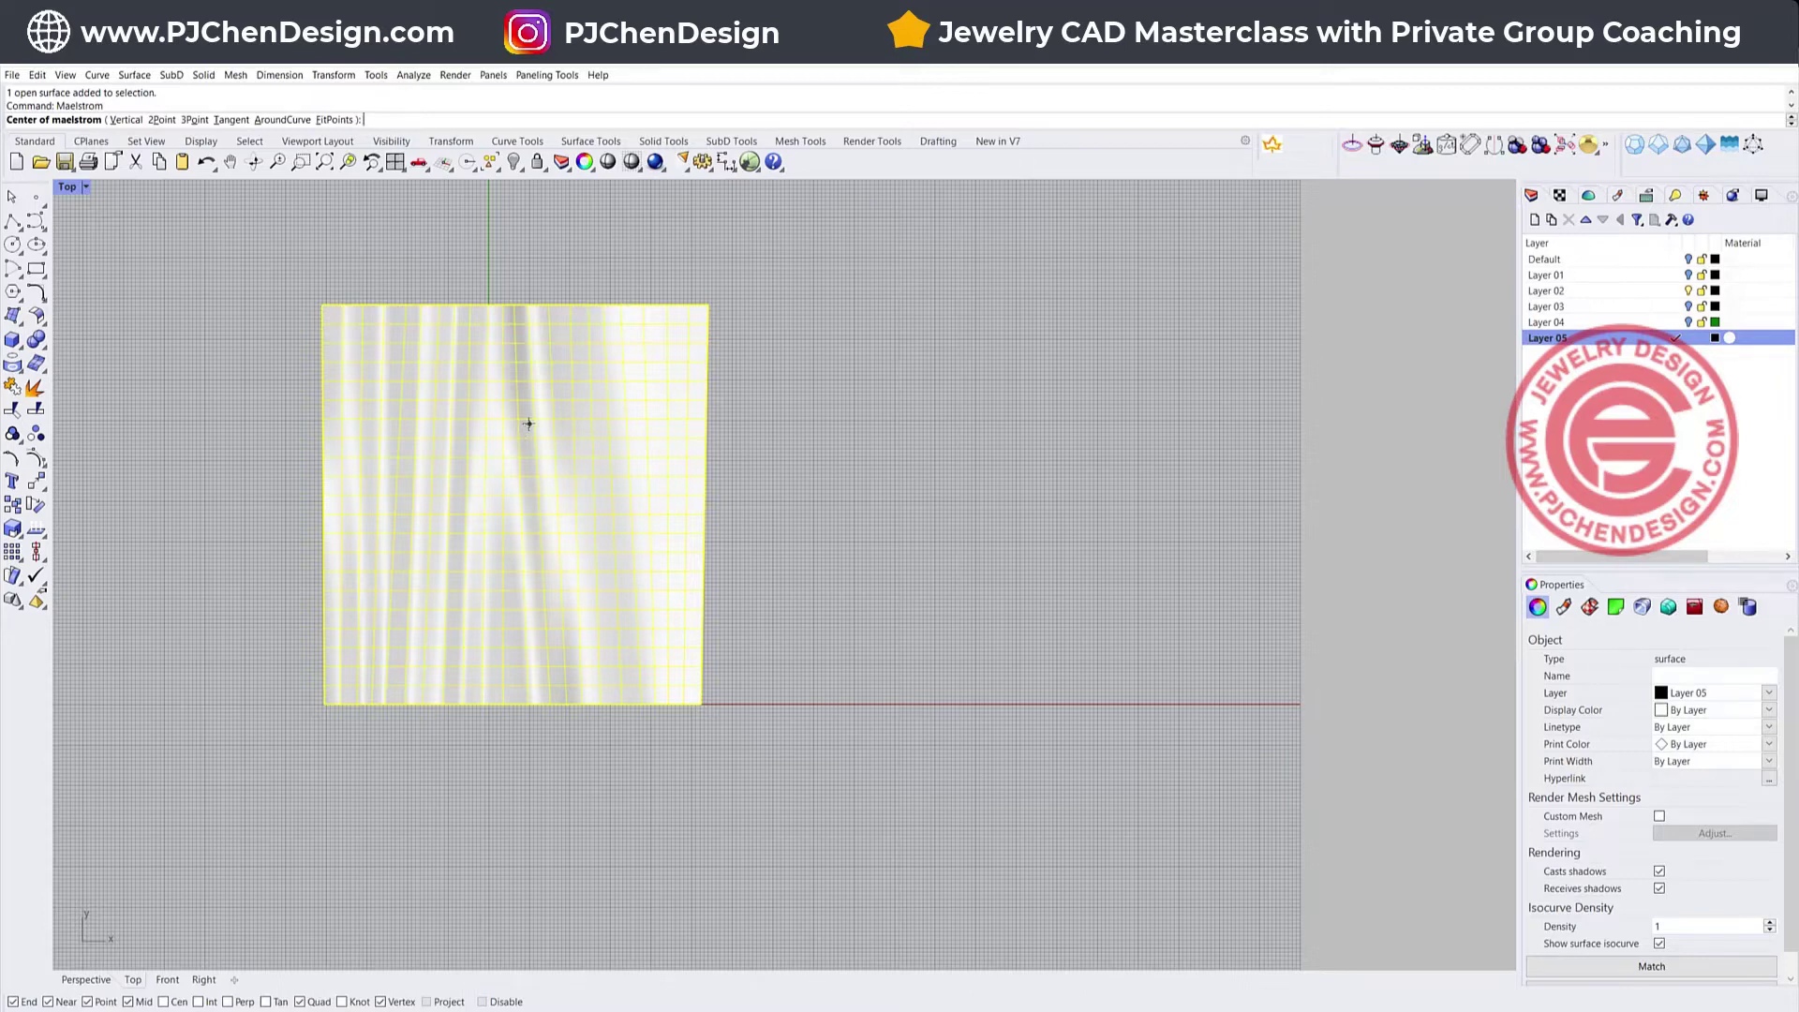
left_click(528, 423)
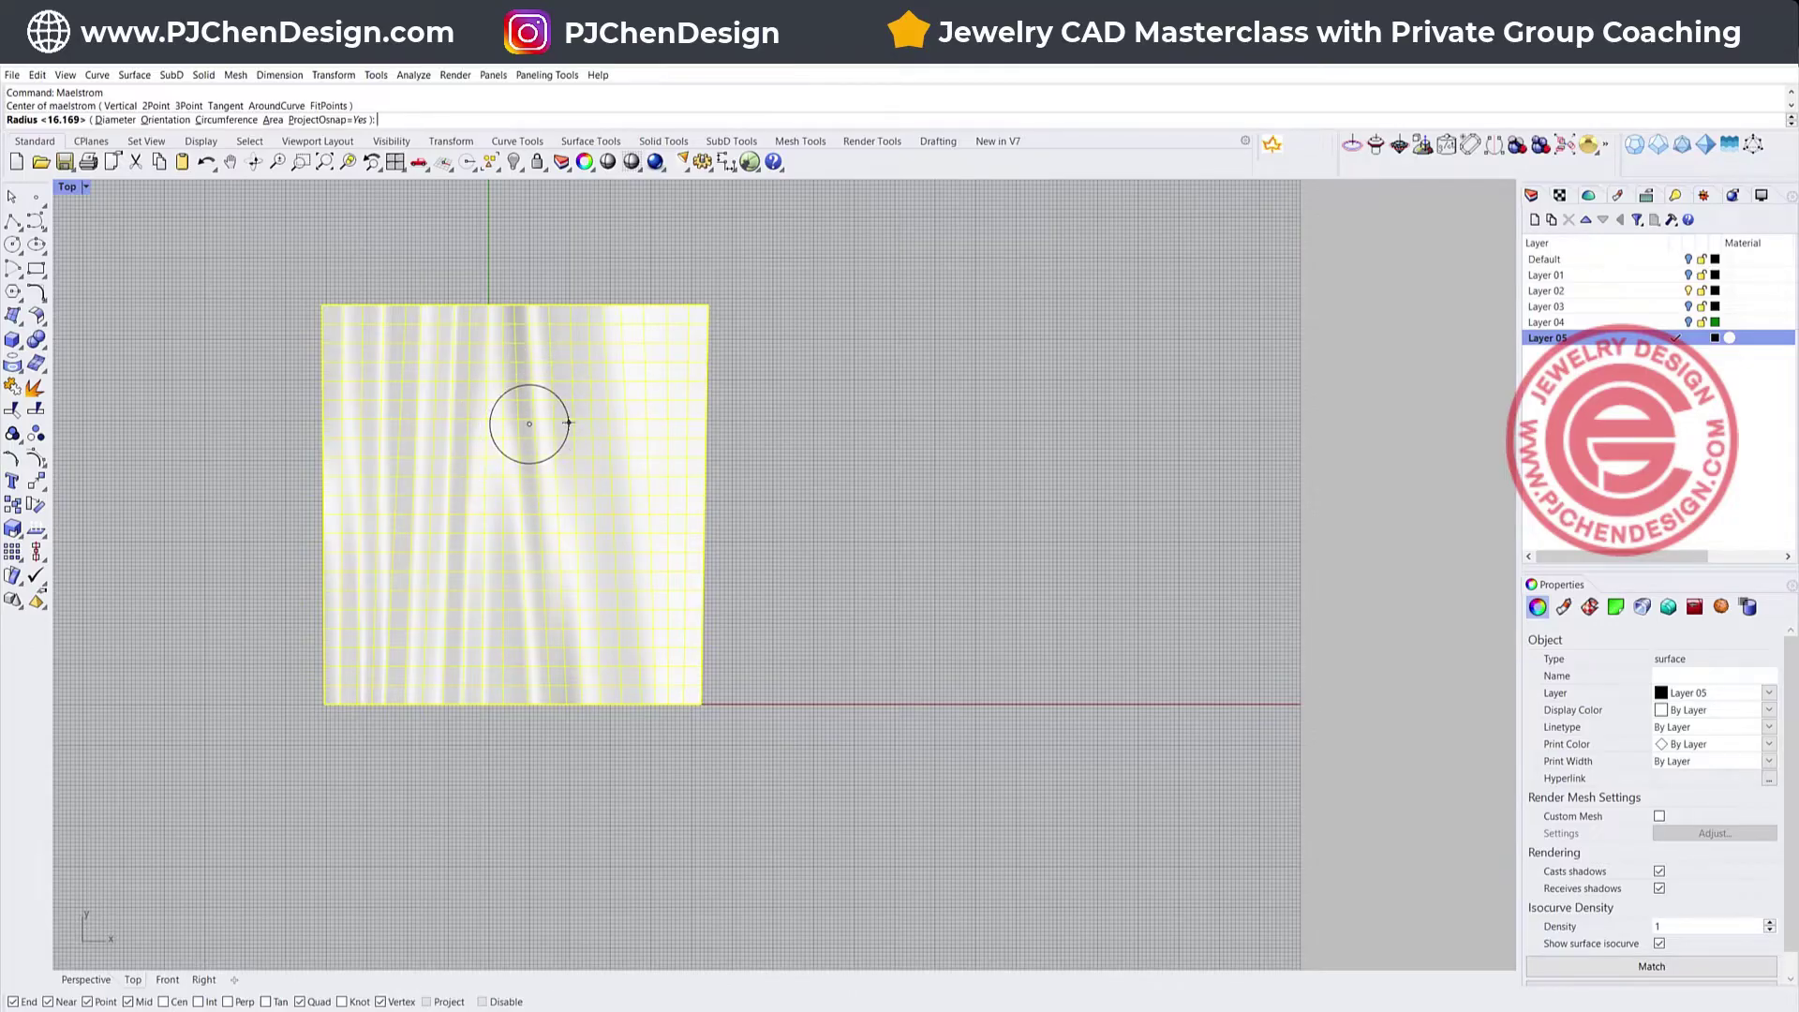
left_click(568, 424)
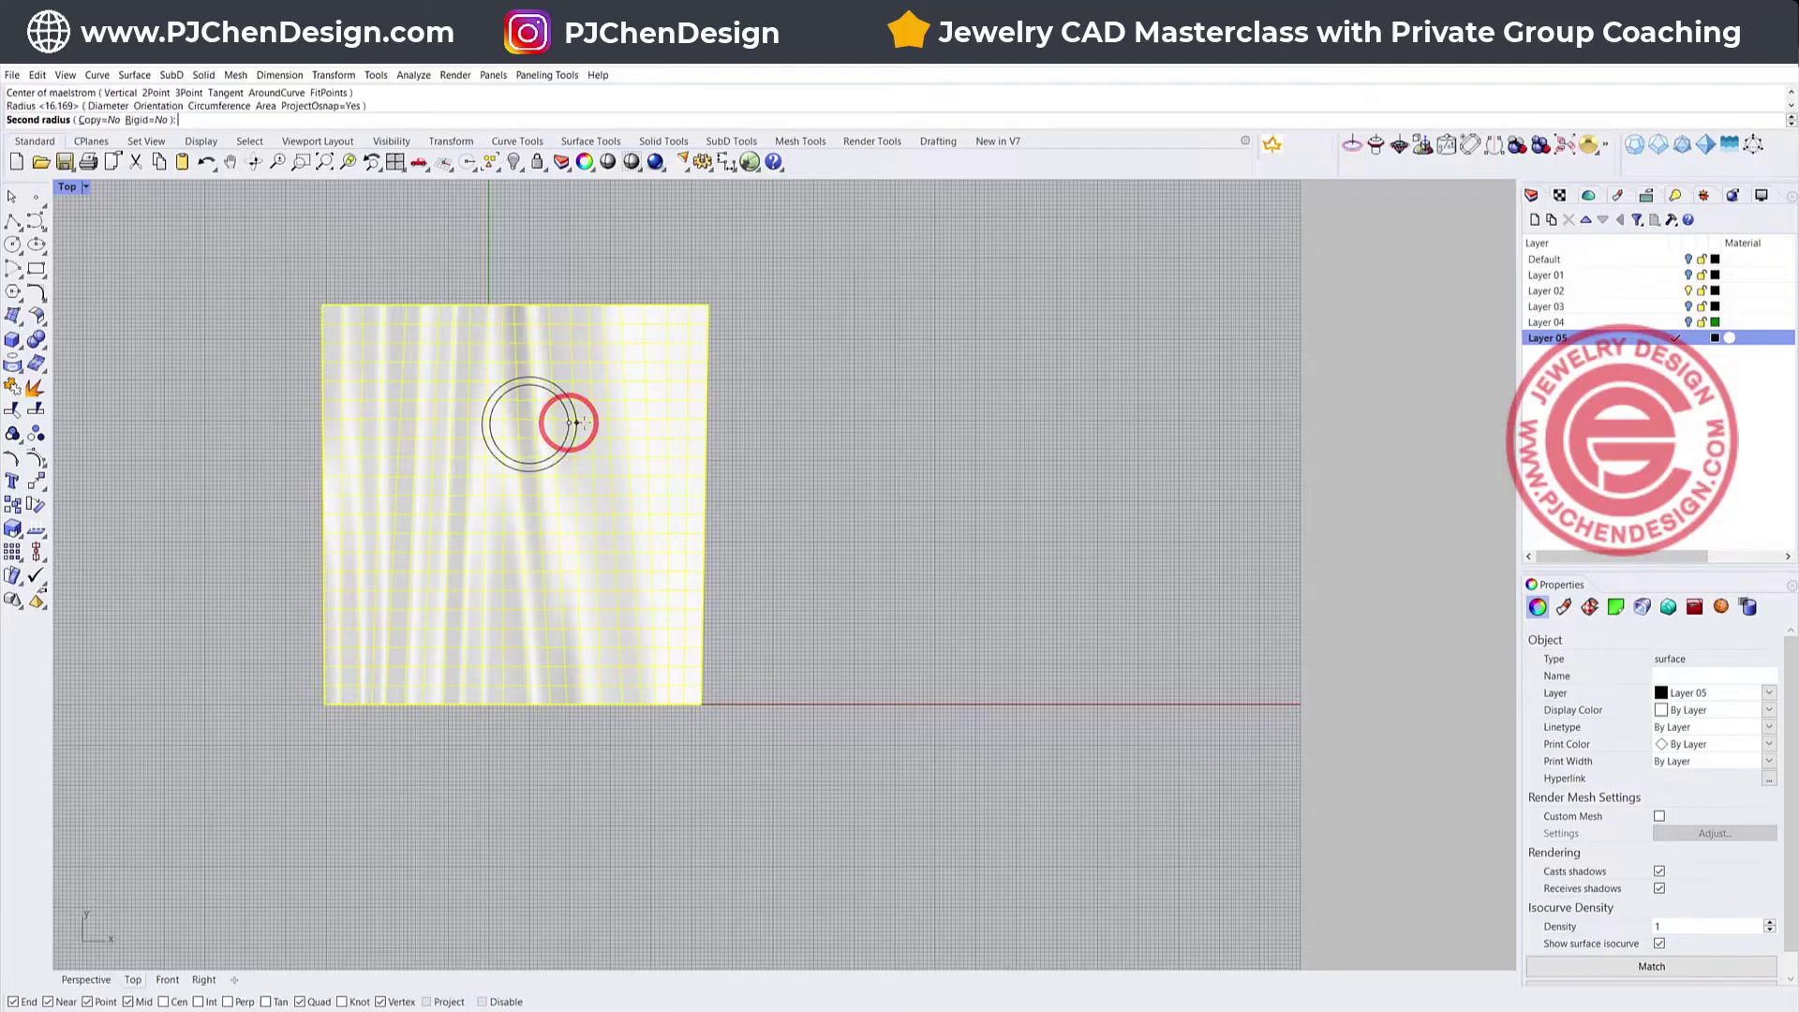
left_click(609, 423)
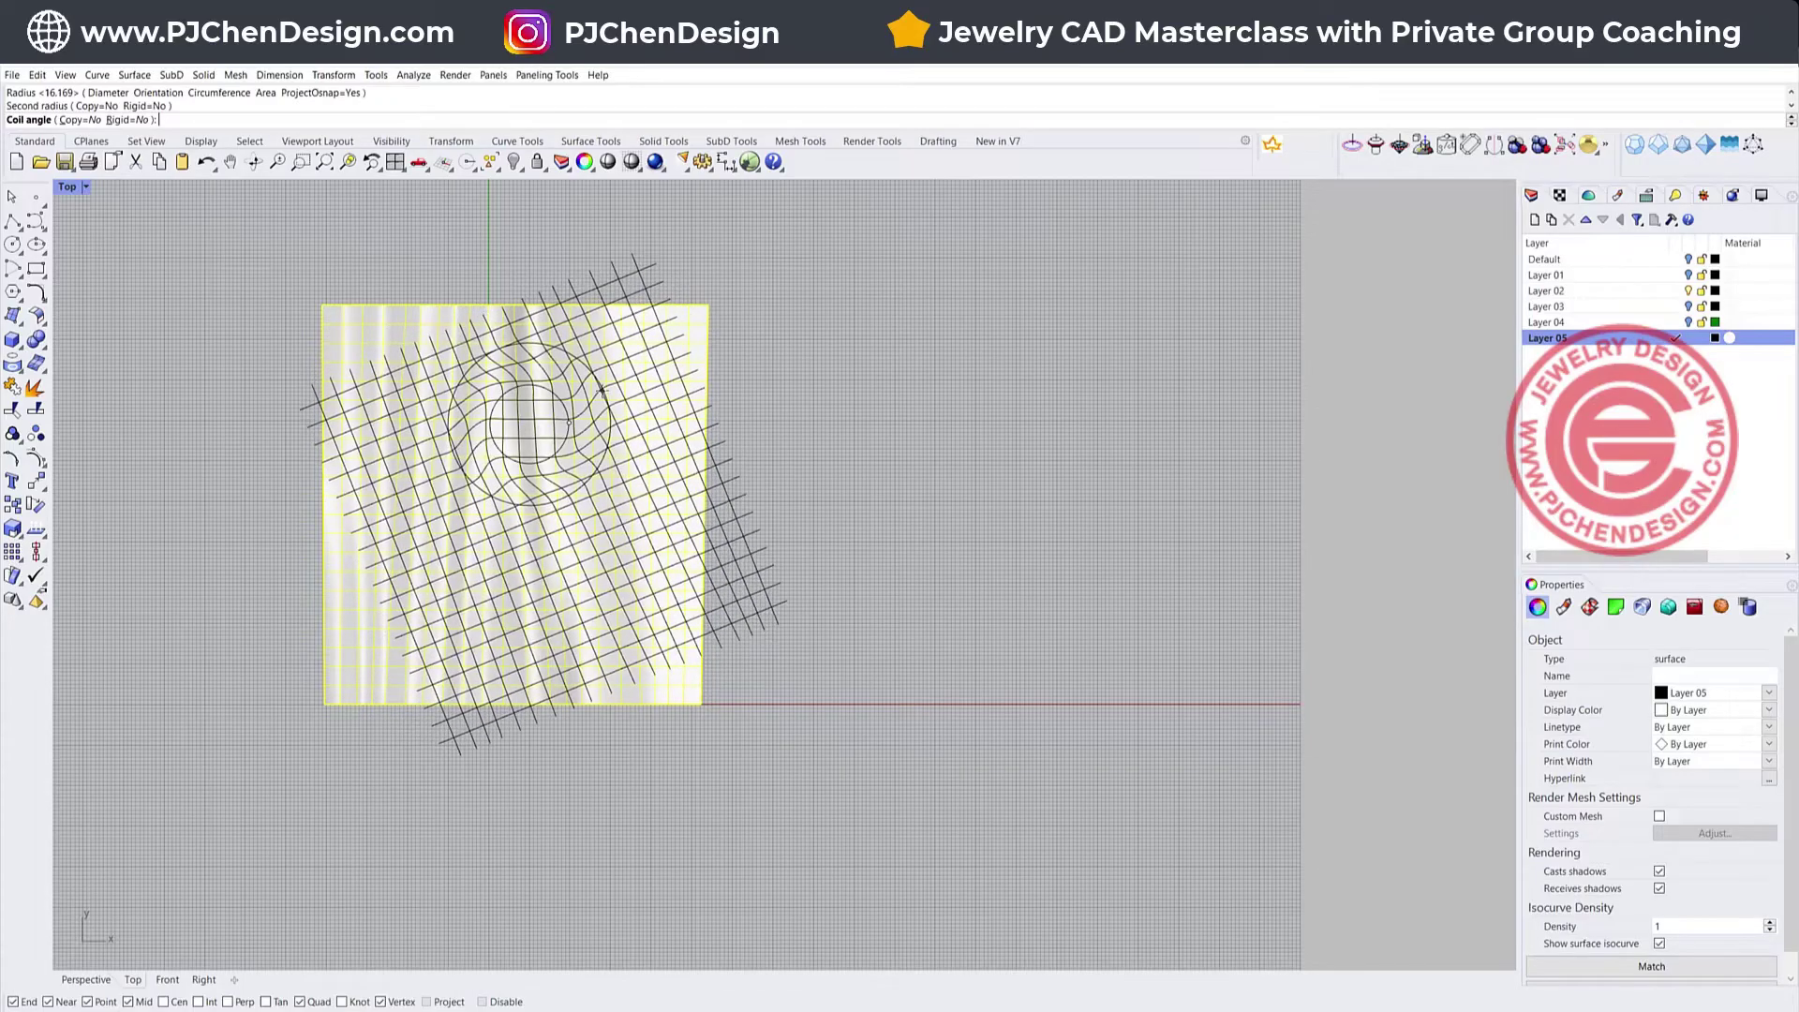
Set the coil angle to apply the twist, deselect, and zoom in on the crease
left_click(601, 388)
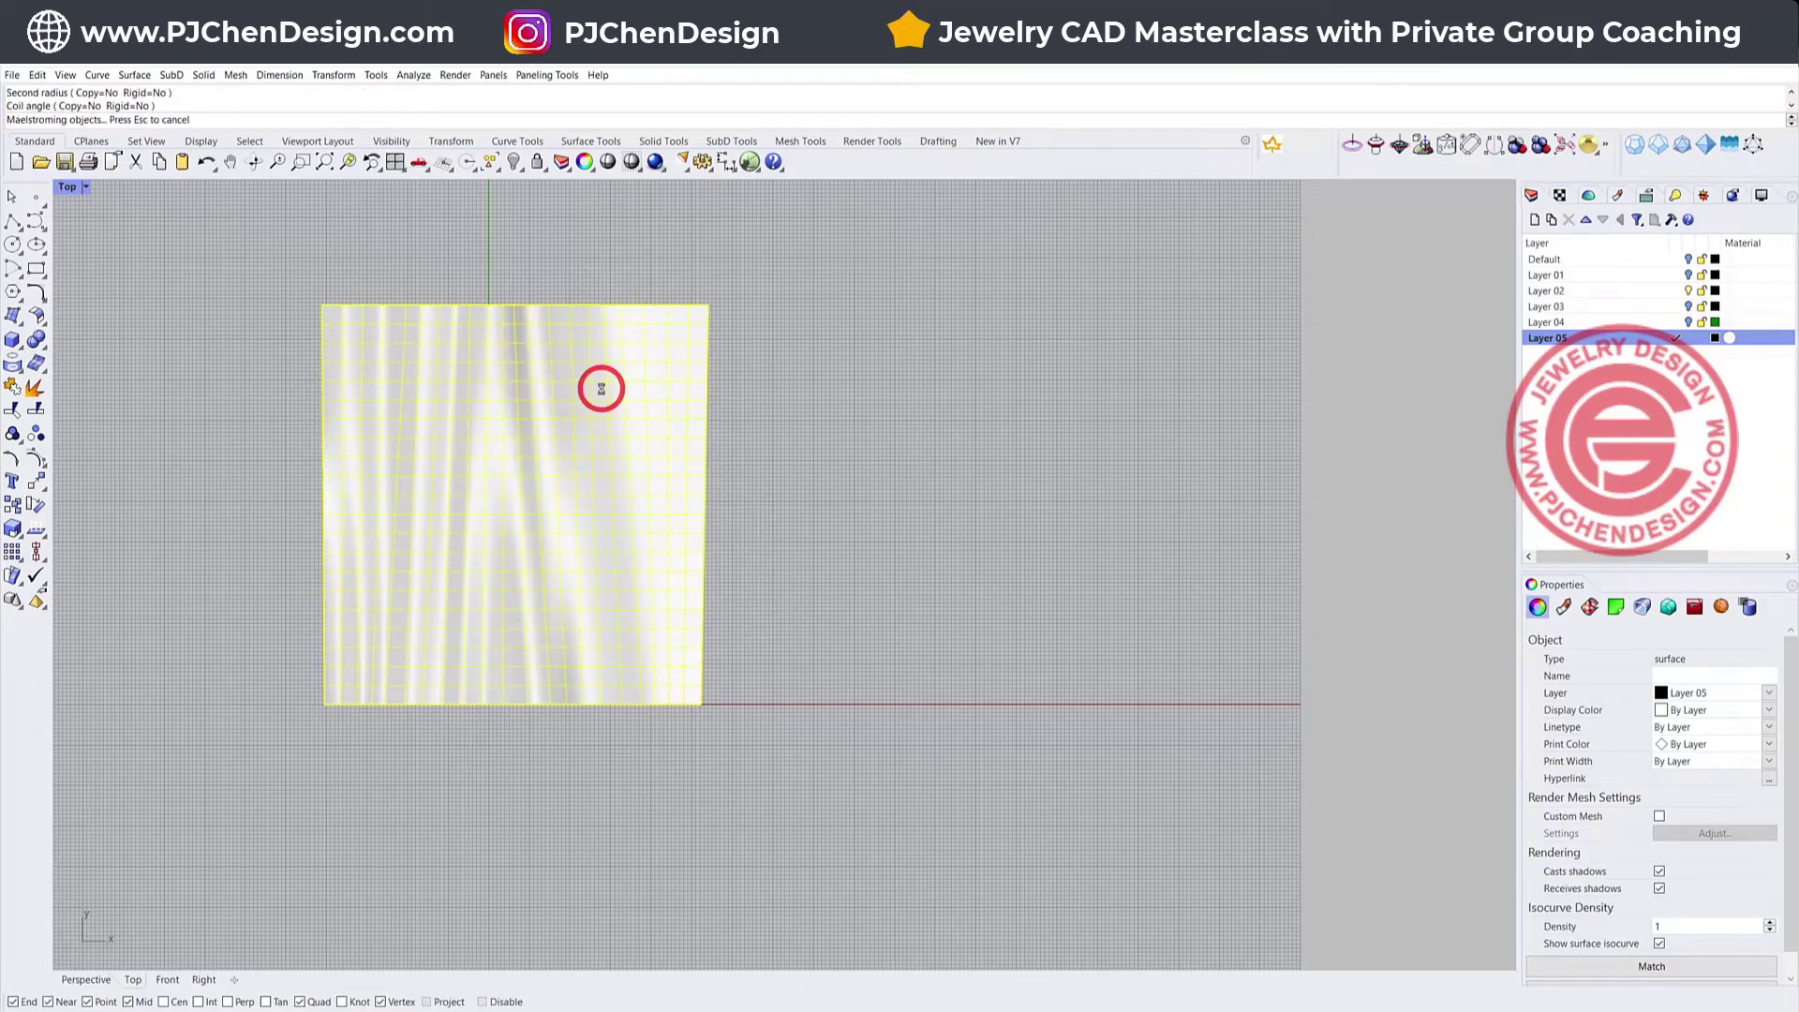
left_click(851, 390)
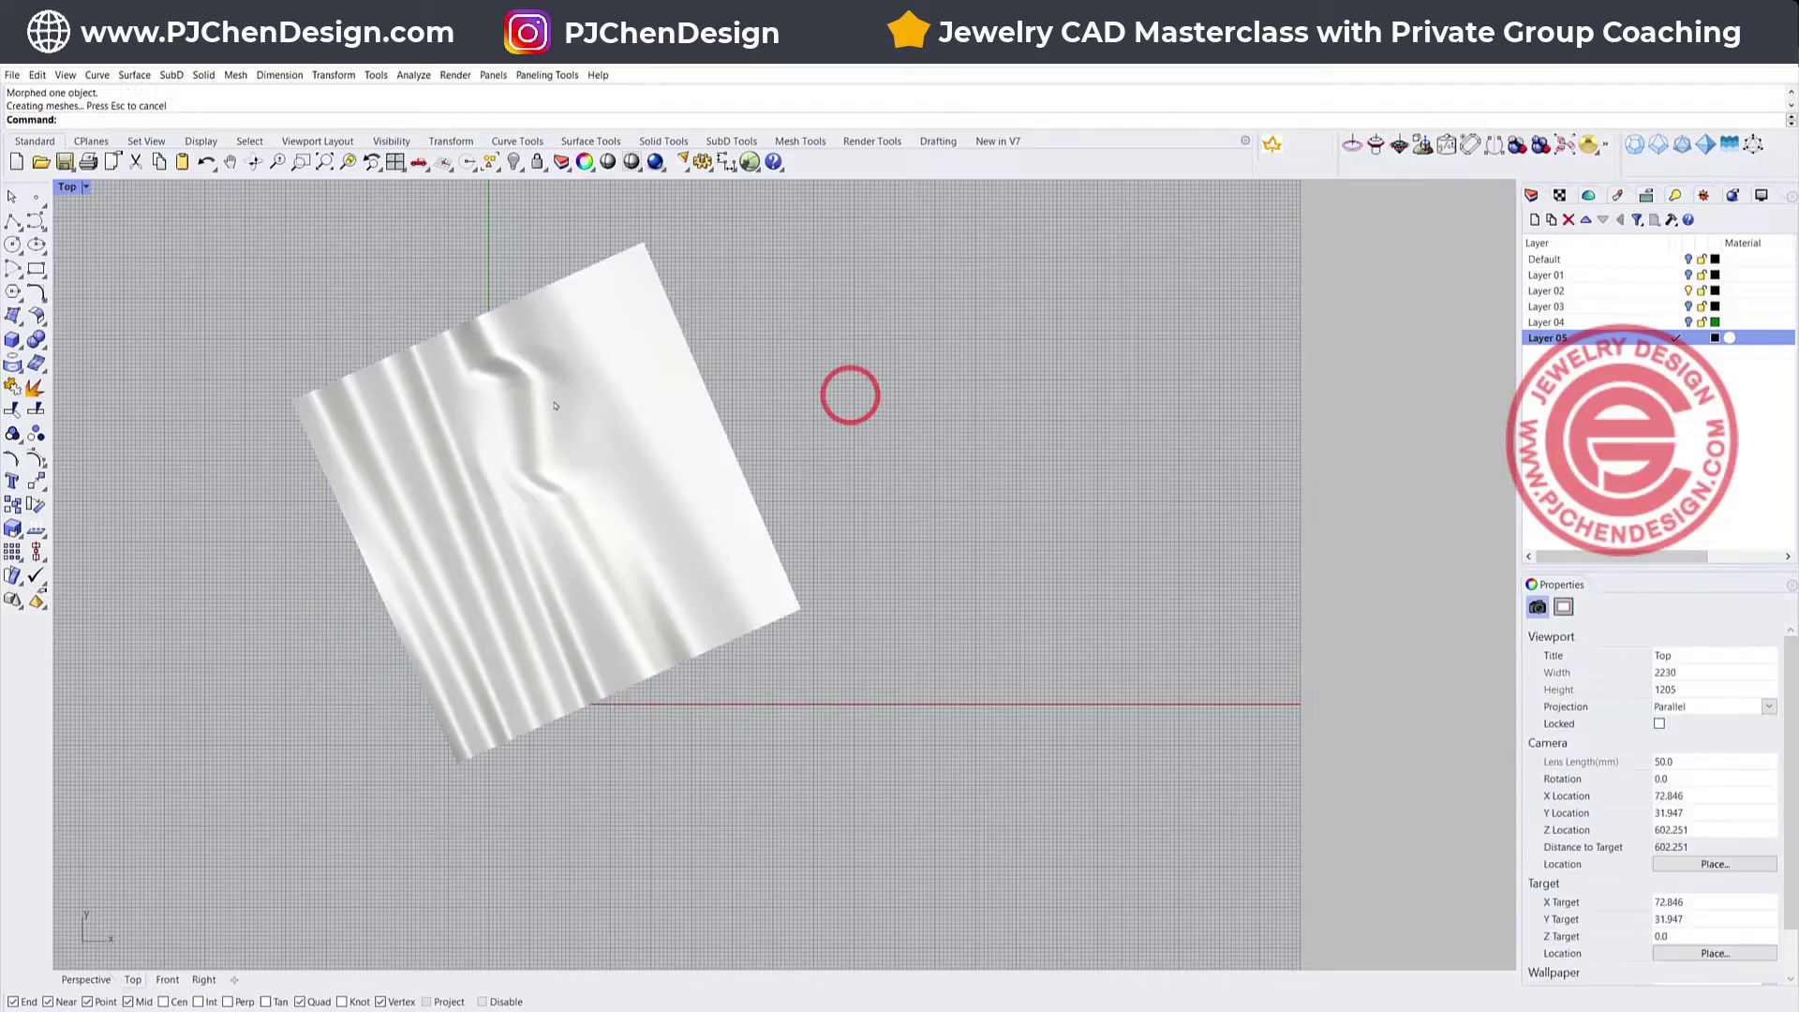
scroll(527, 347, "up", 4)
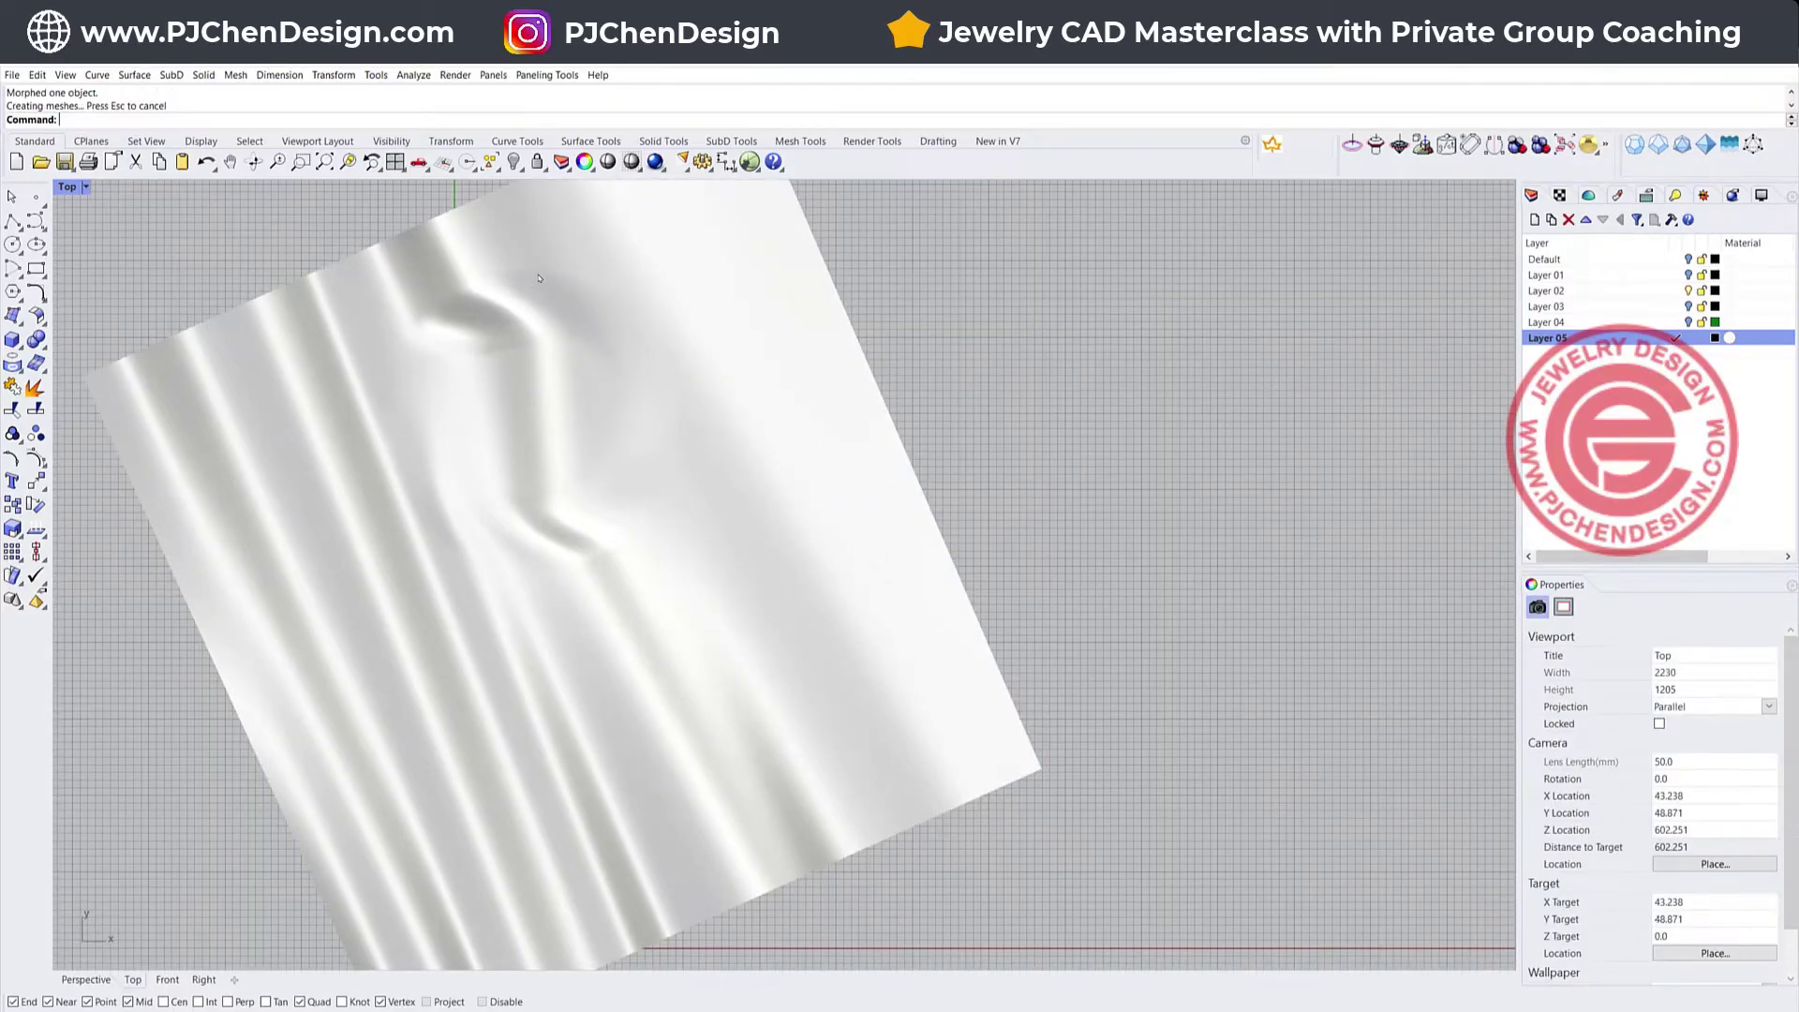
scroll(538, 278, "up", 3)
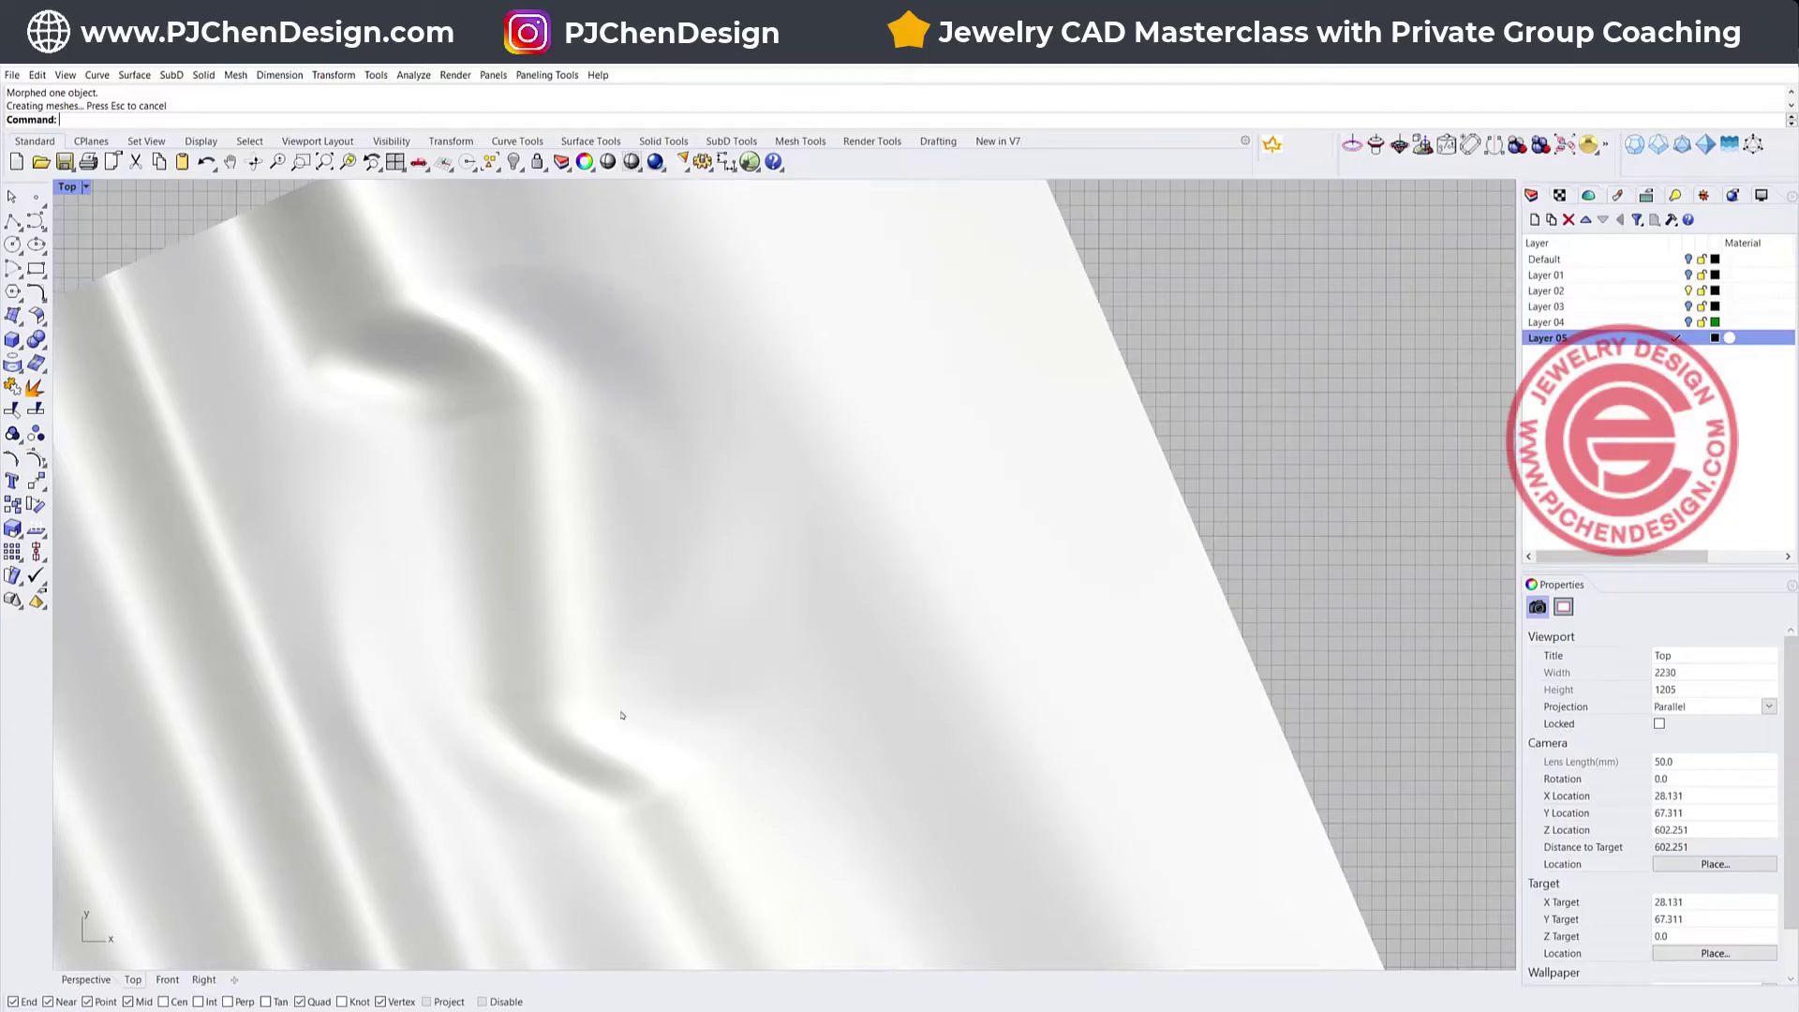
Undo the twist, turn on the surface's control points, and switch to Wireframe display
scroll(676, 520, "down", 5)
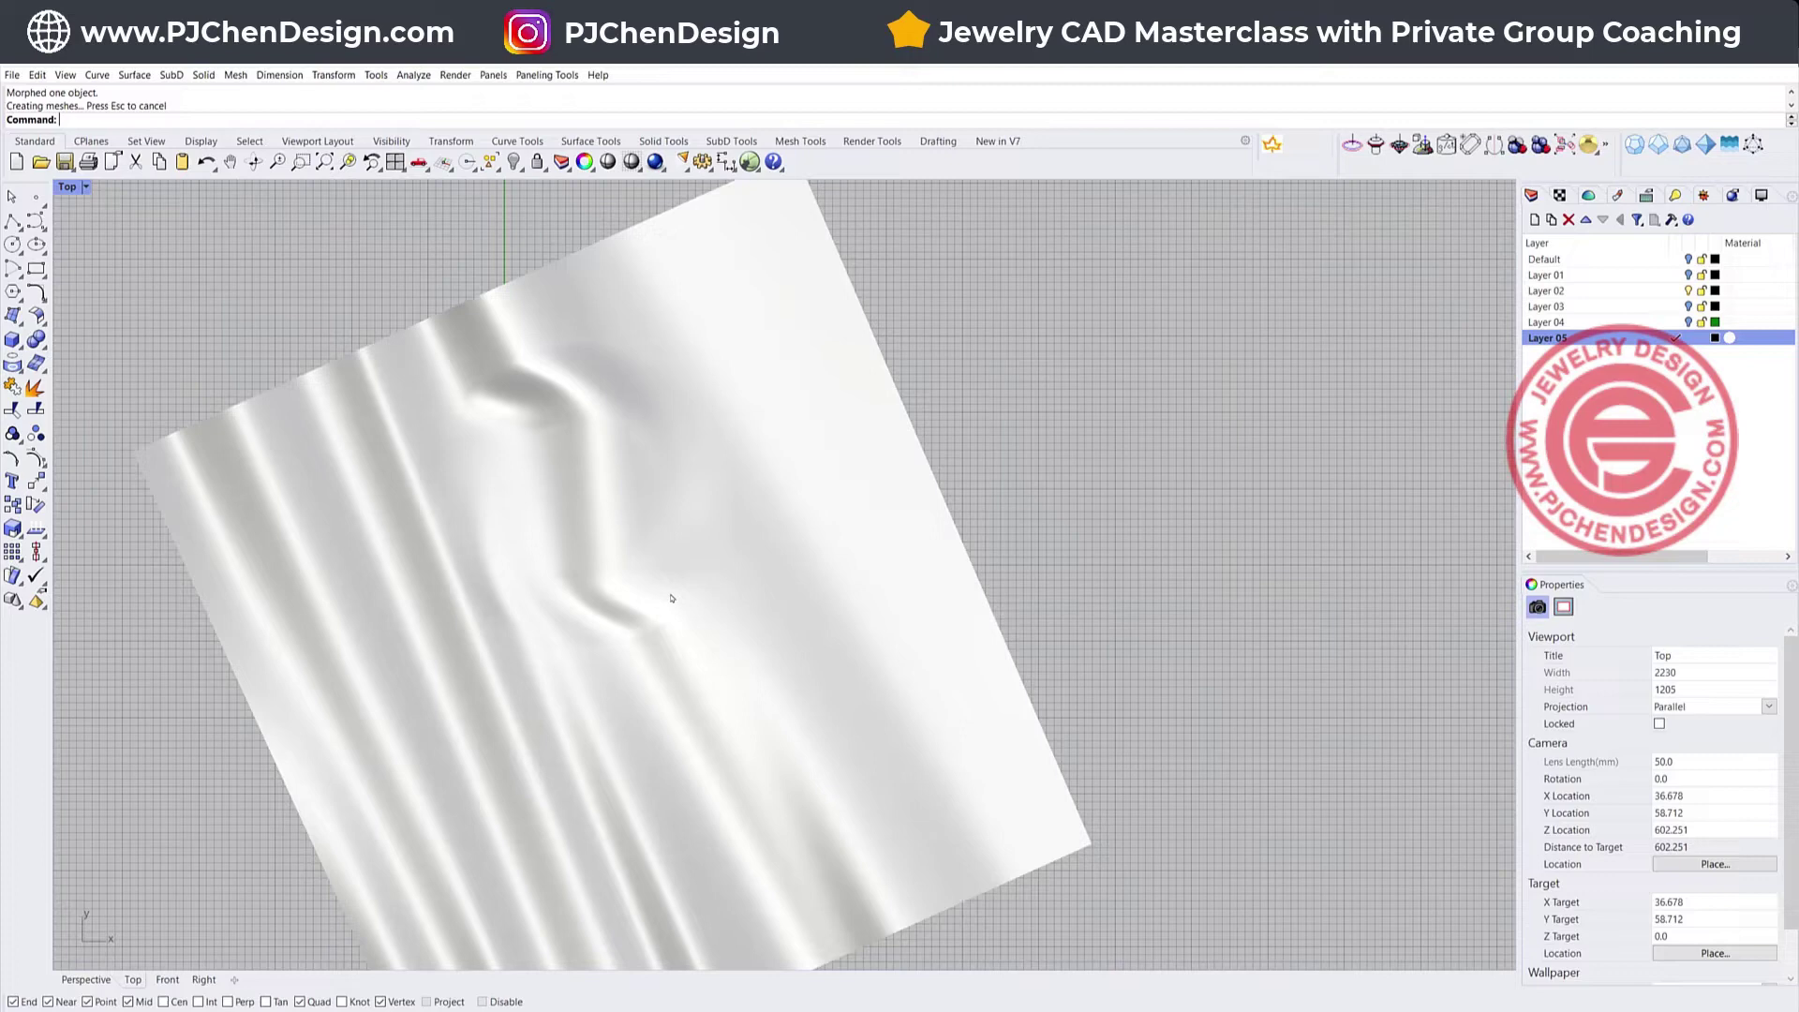
key("ctrl+z")
left_click(1052, 355)
left_click(676, 442)
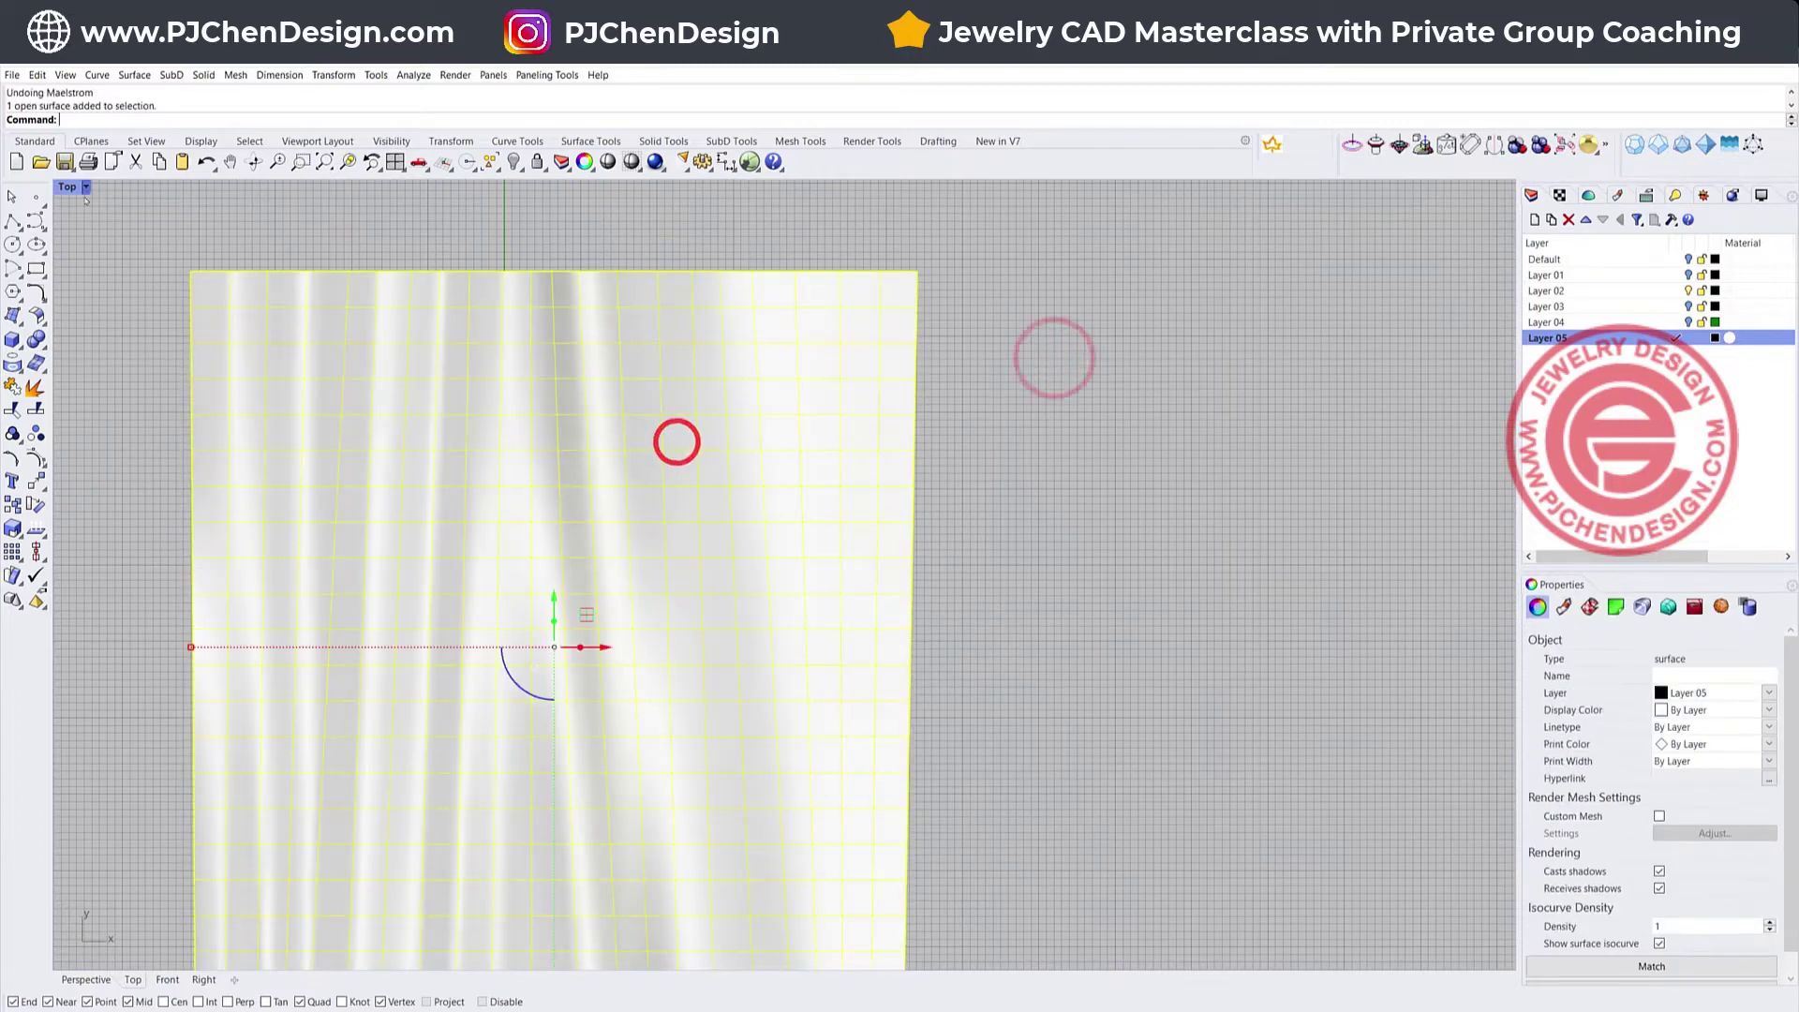
left_click(35, 458)
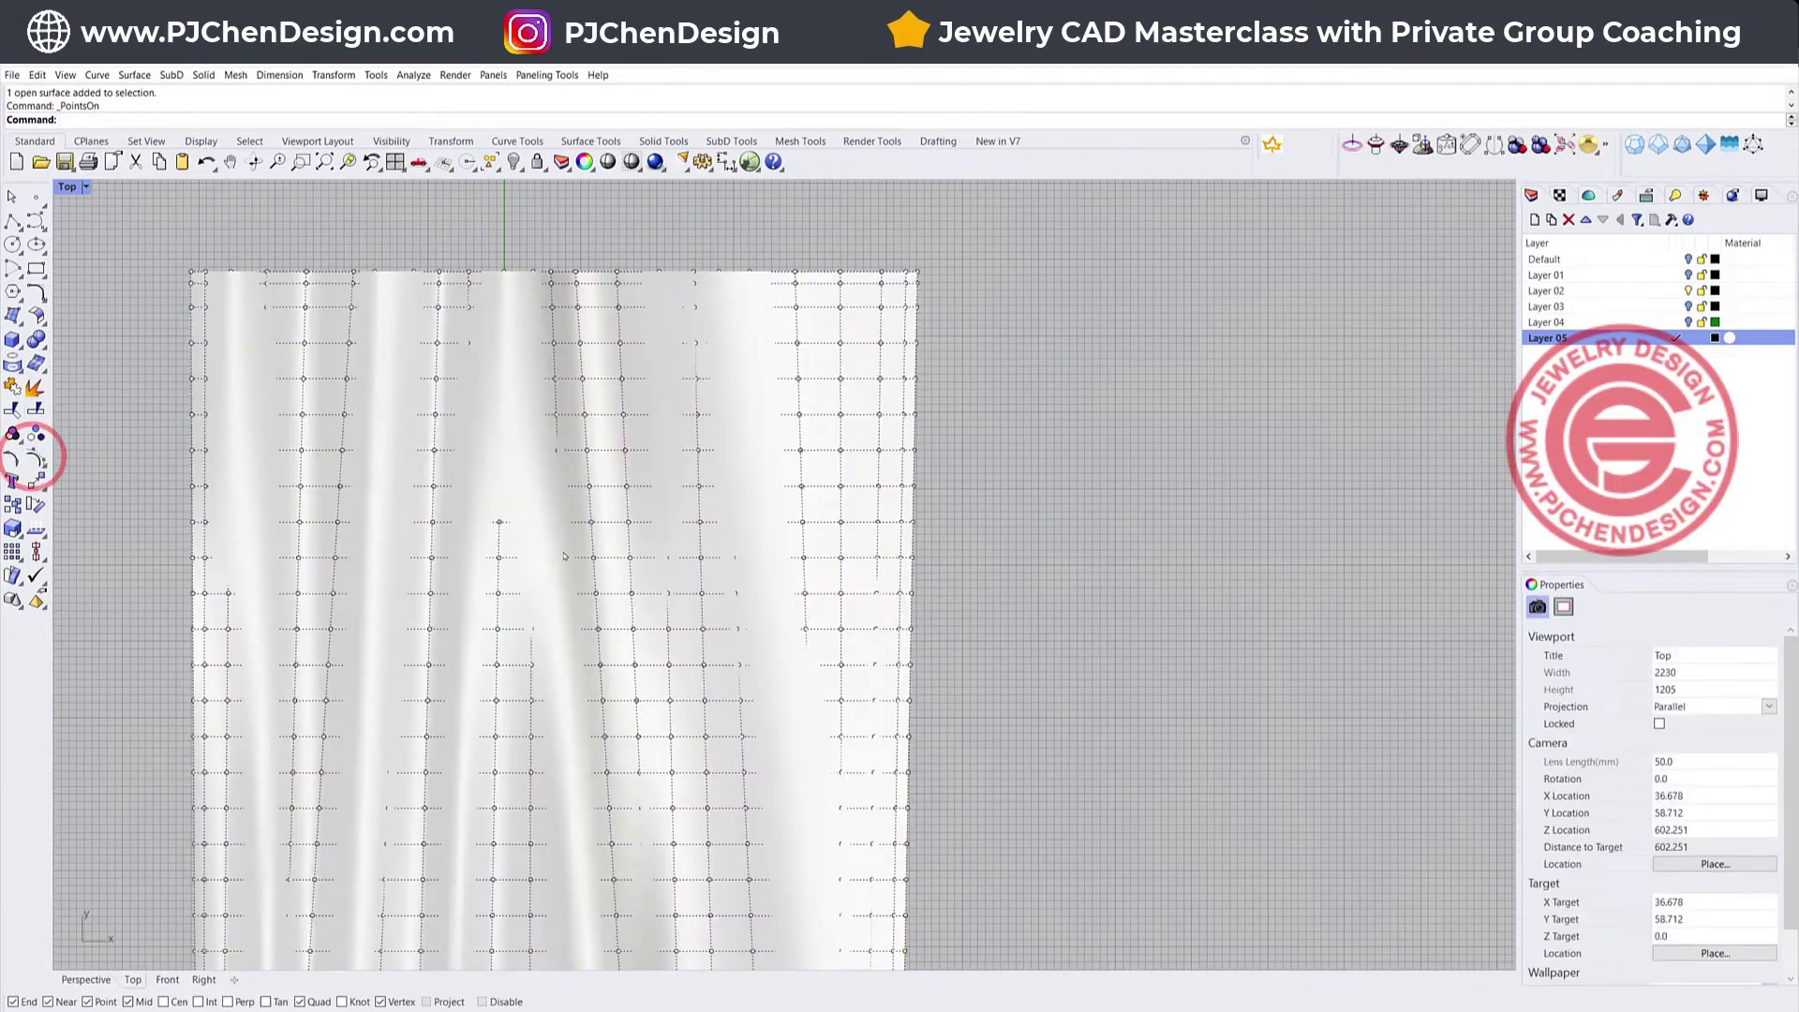
left_click(85, 187)
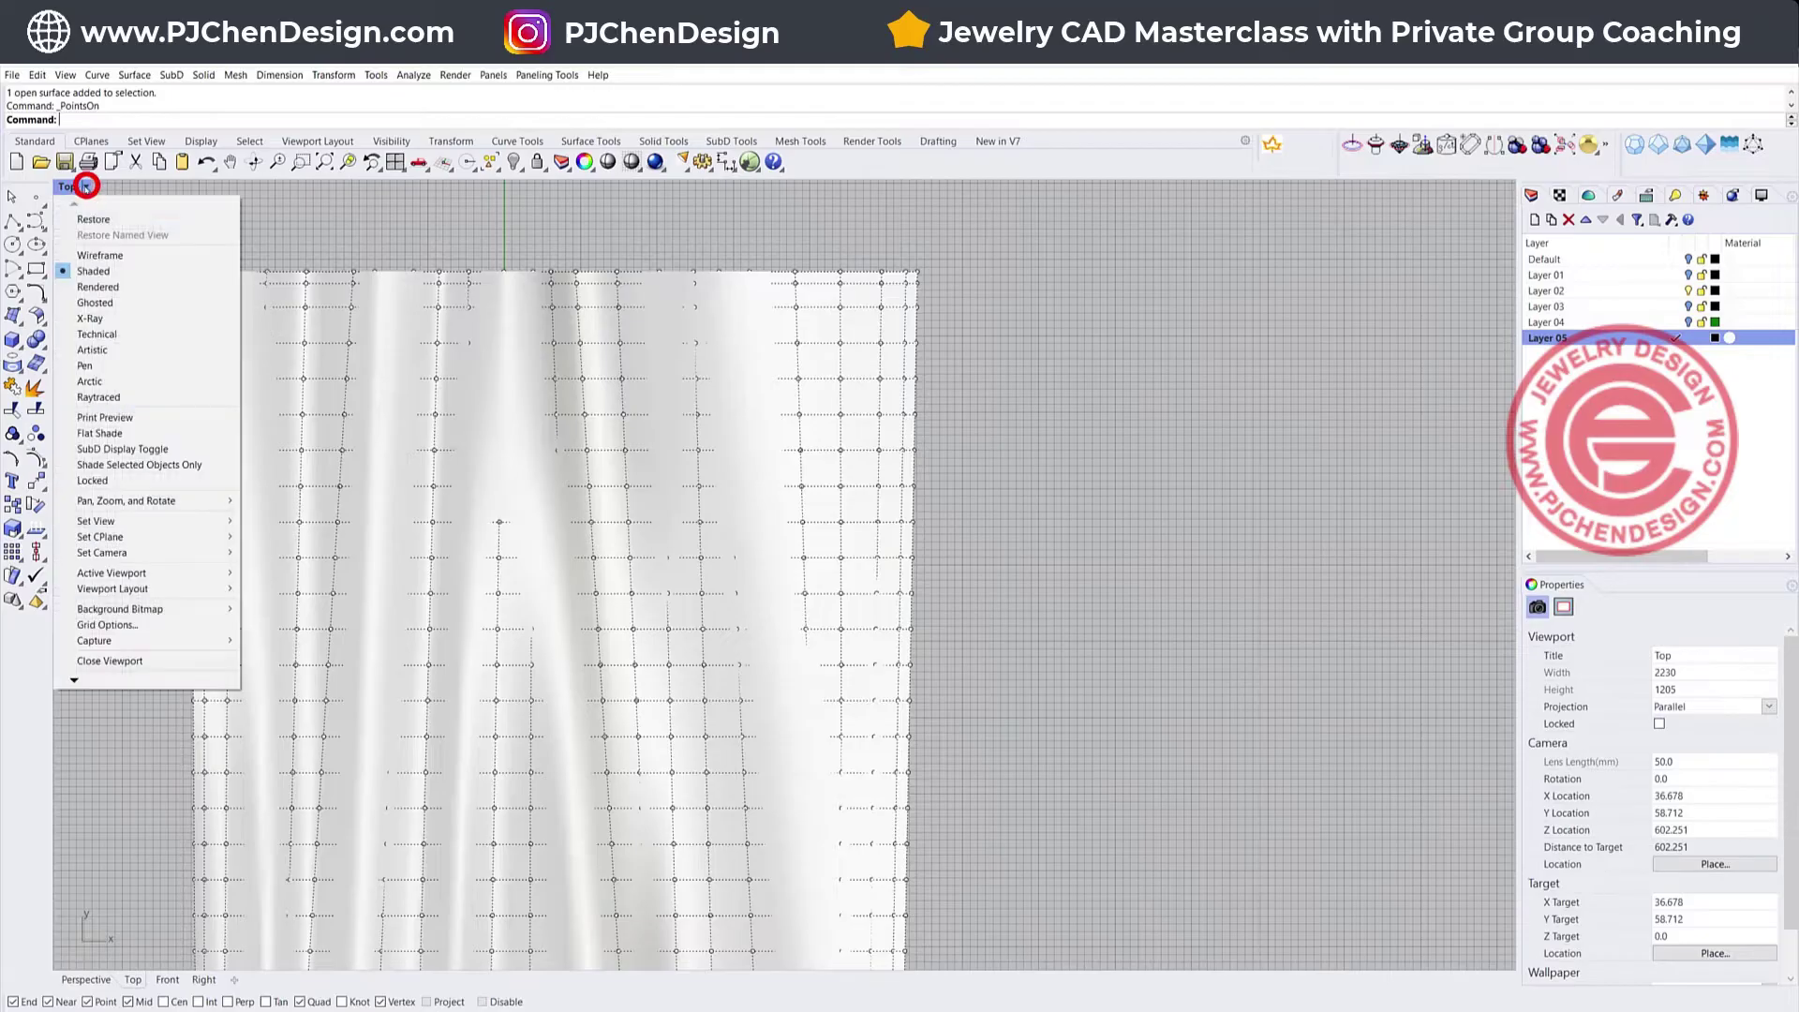
left_click(89, 255)
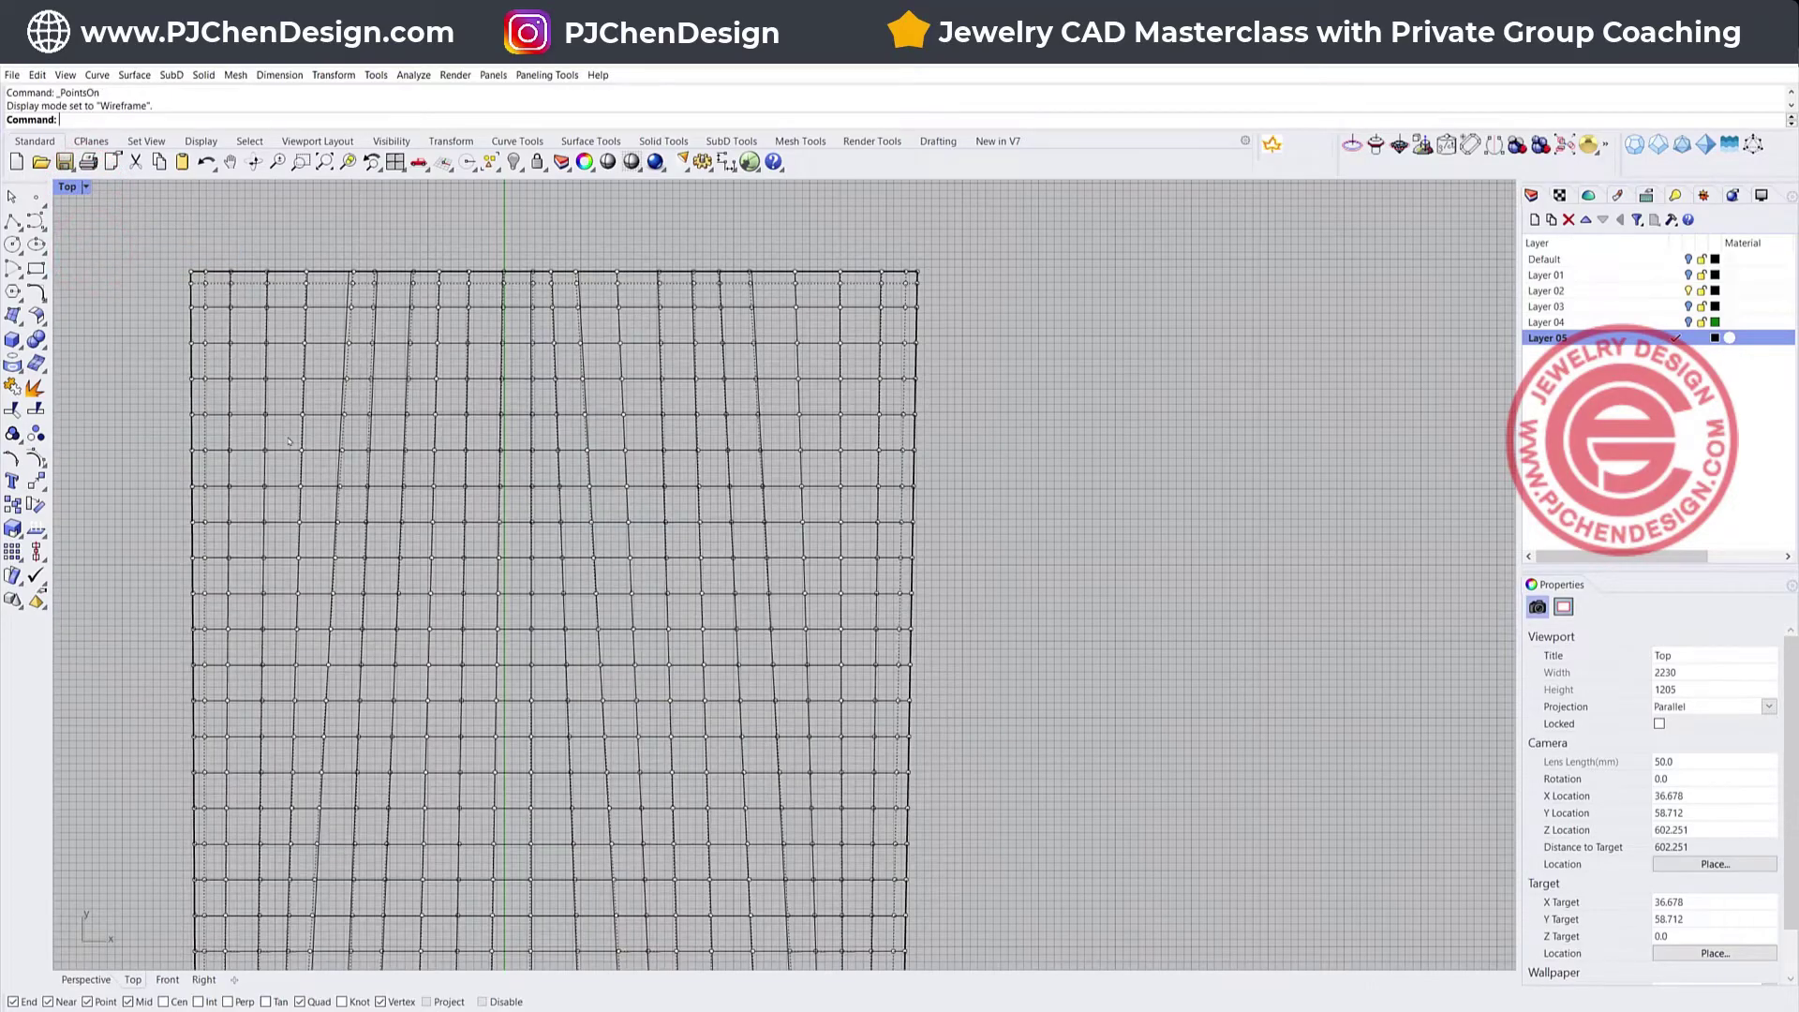
Window-select a patch of control points on the surface's left side
left_click_drag(285, 432, 541, 700)
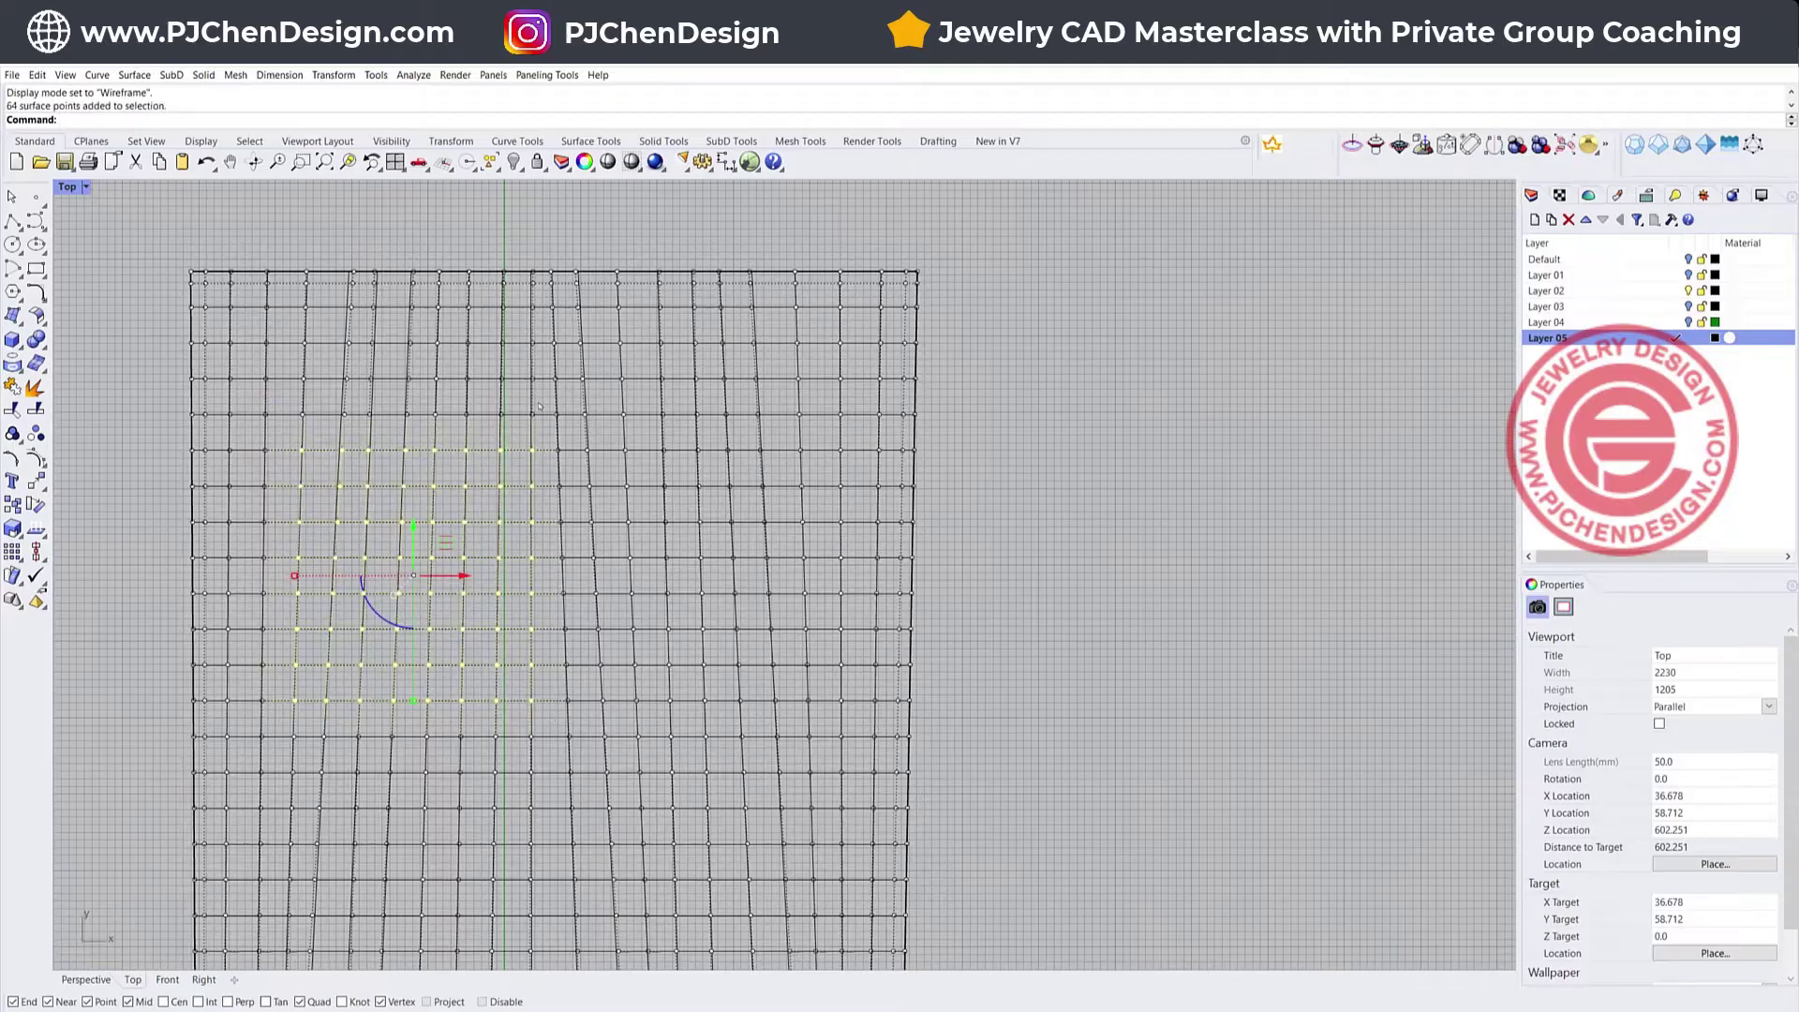
left_click_drag(424, 425, 525, 428, "shift")
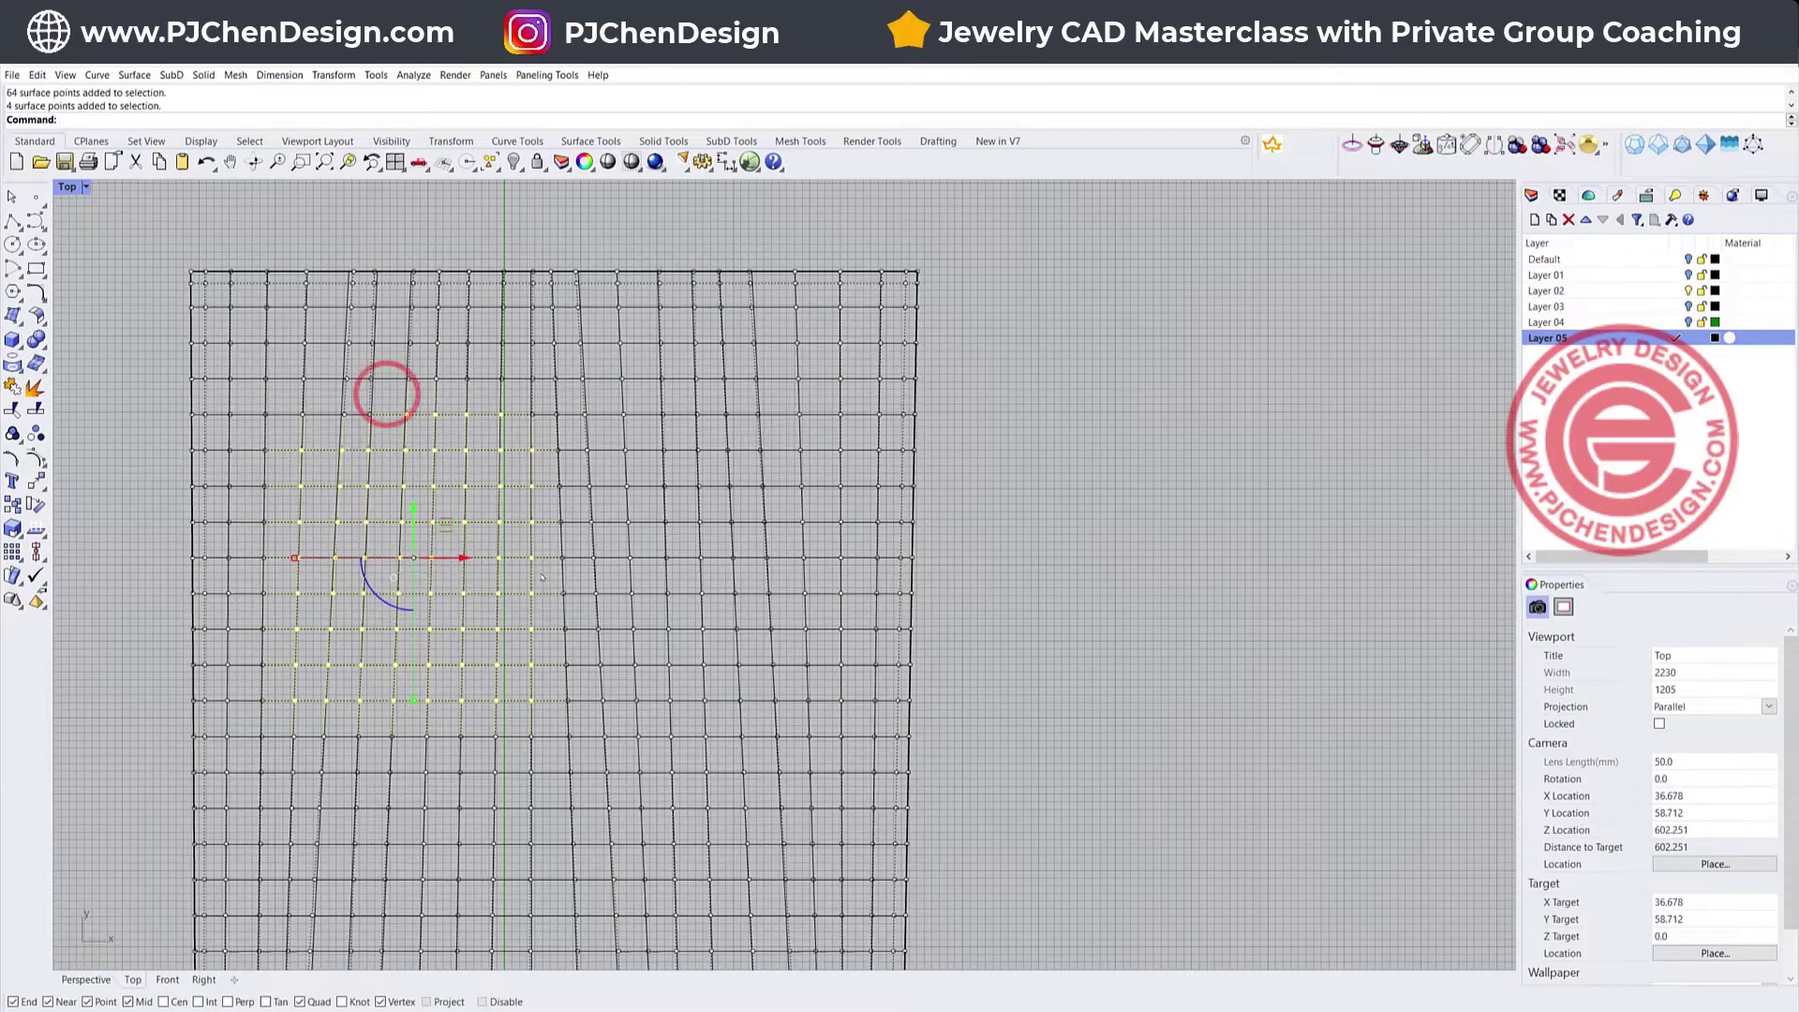
left_click_drag(514, 536, 688, 646, "shift")
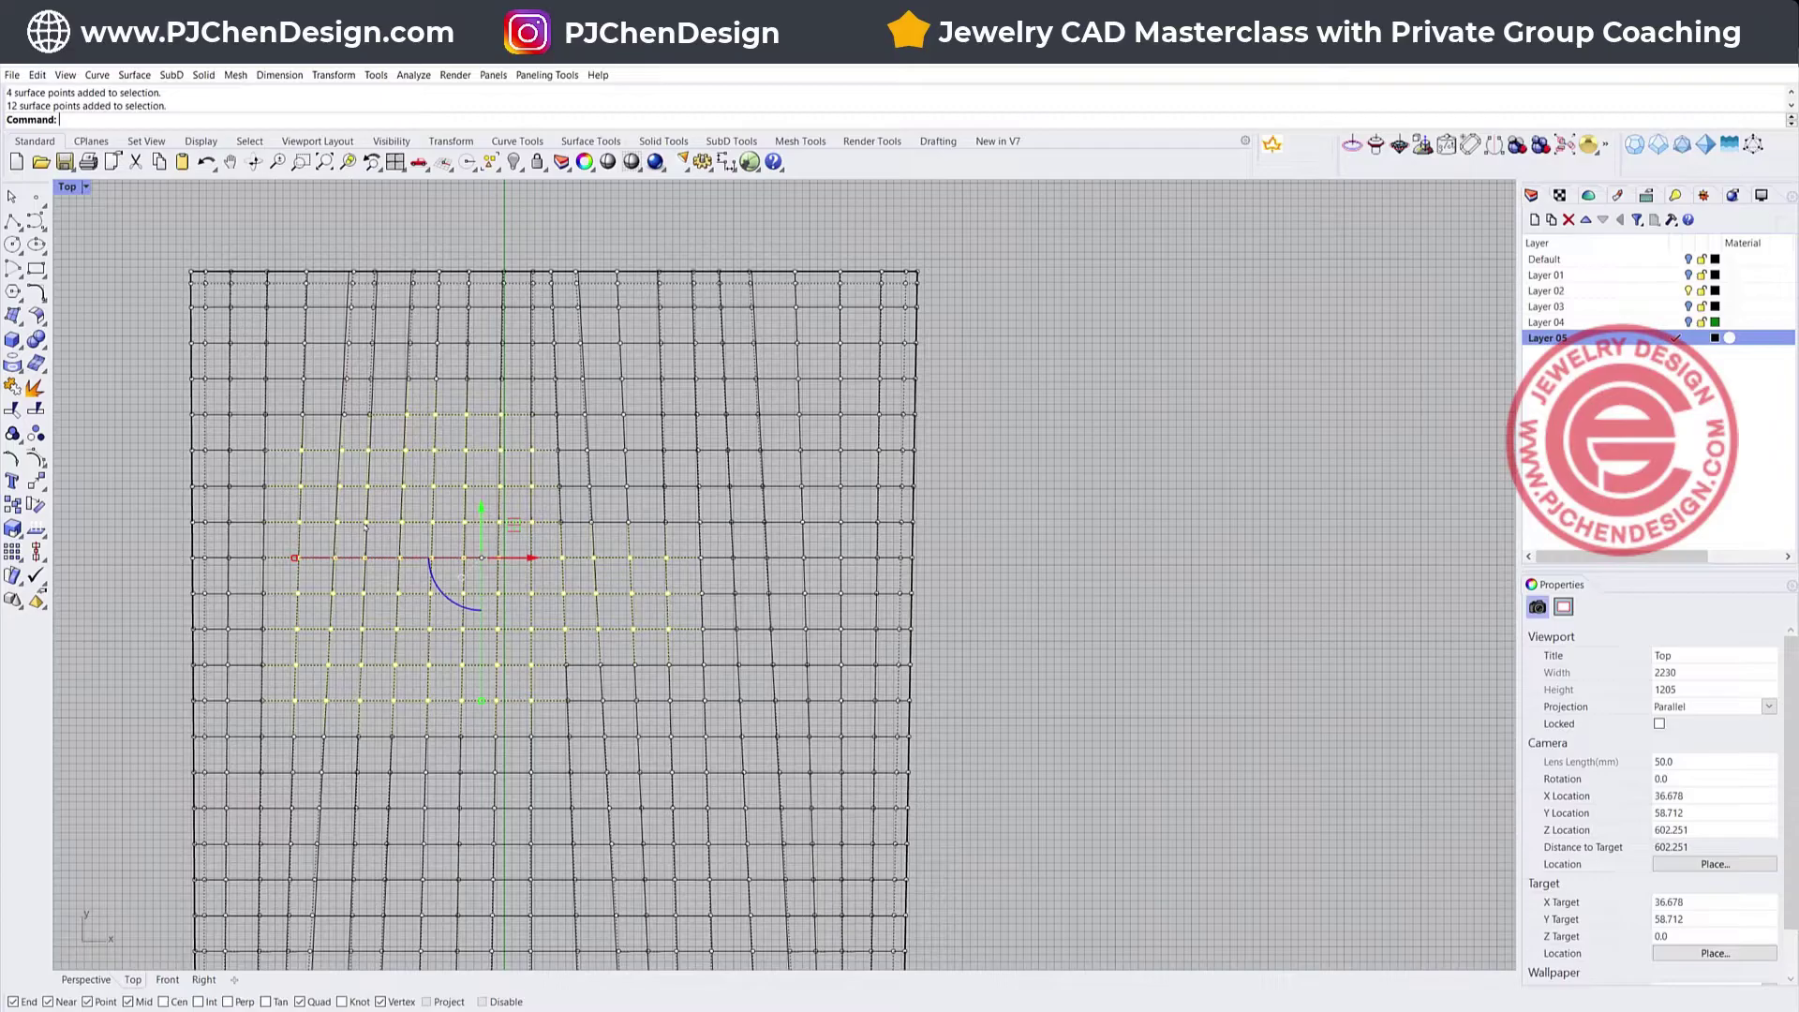
left_click_drag(294, 739, 333, 785, "shift")
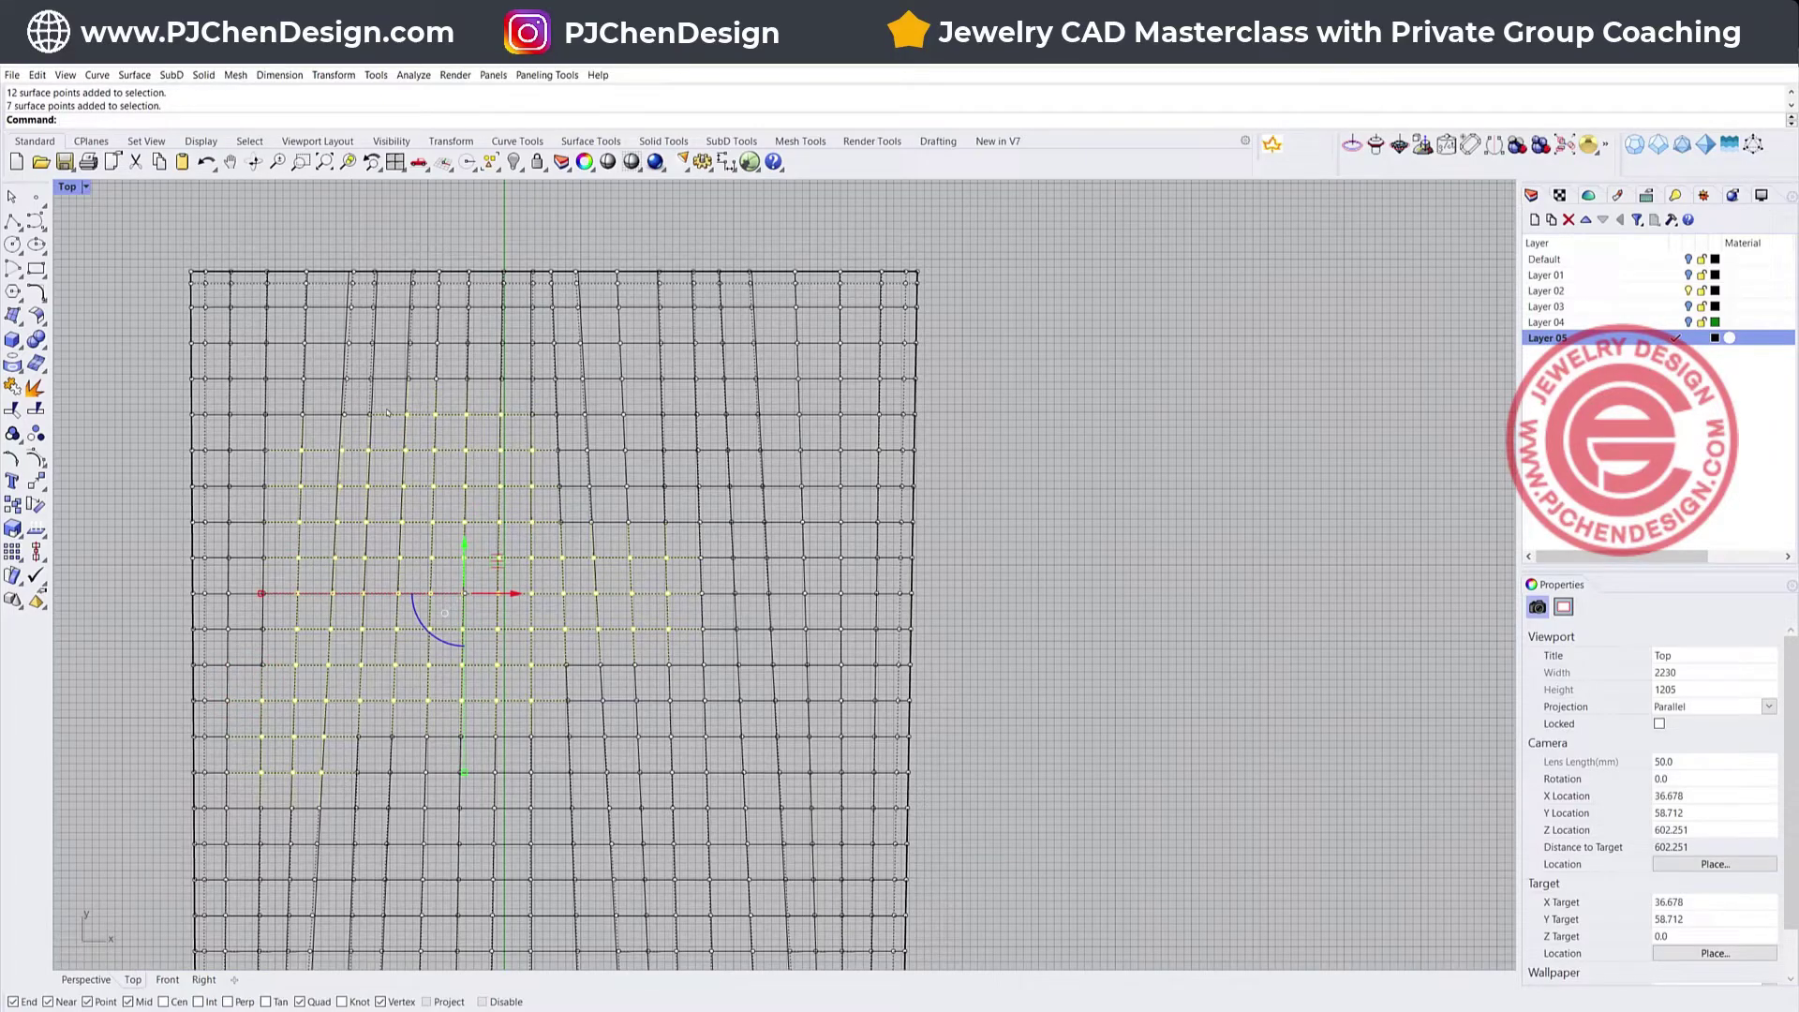
Apply Maelstrom to the selected control points with centre, two radii and coil angle, then deselect
type("maelstrom")
key("Return")
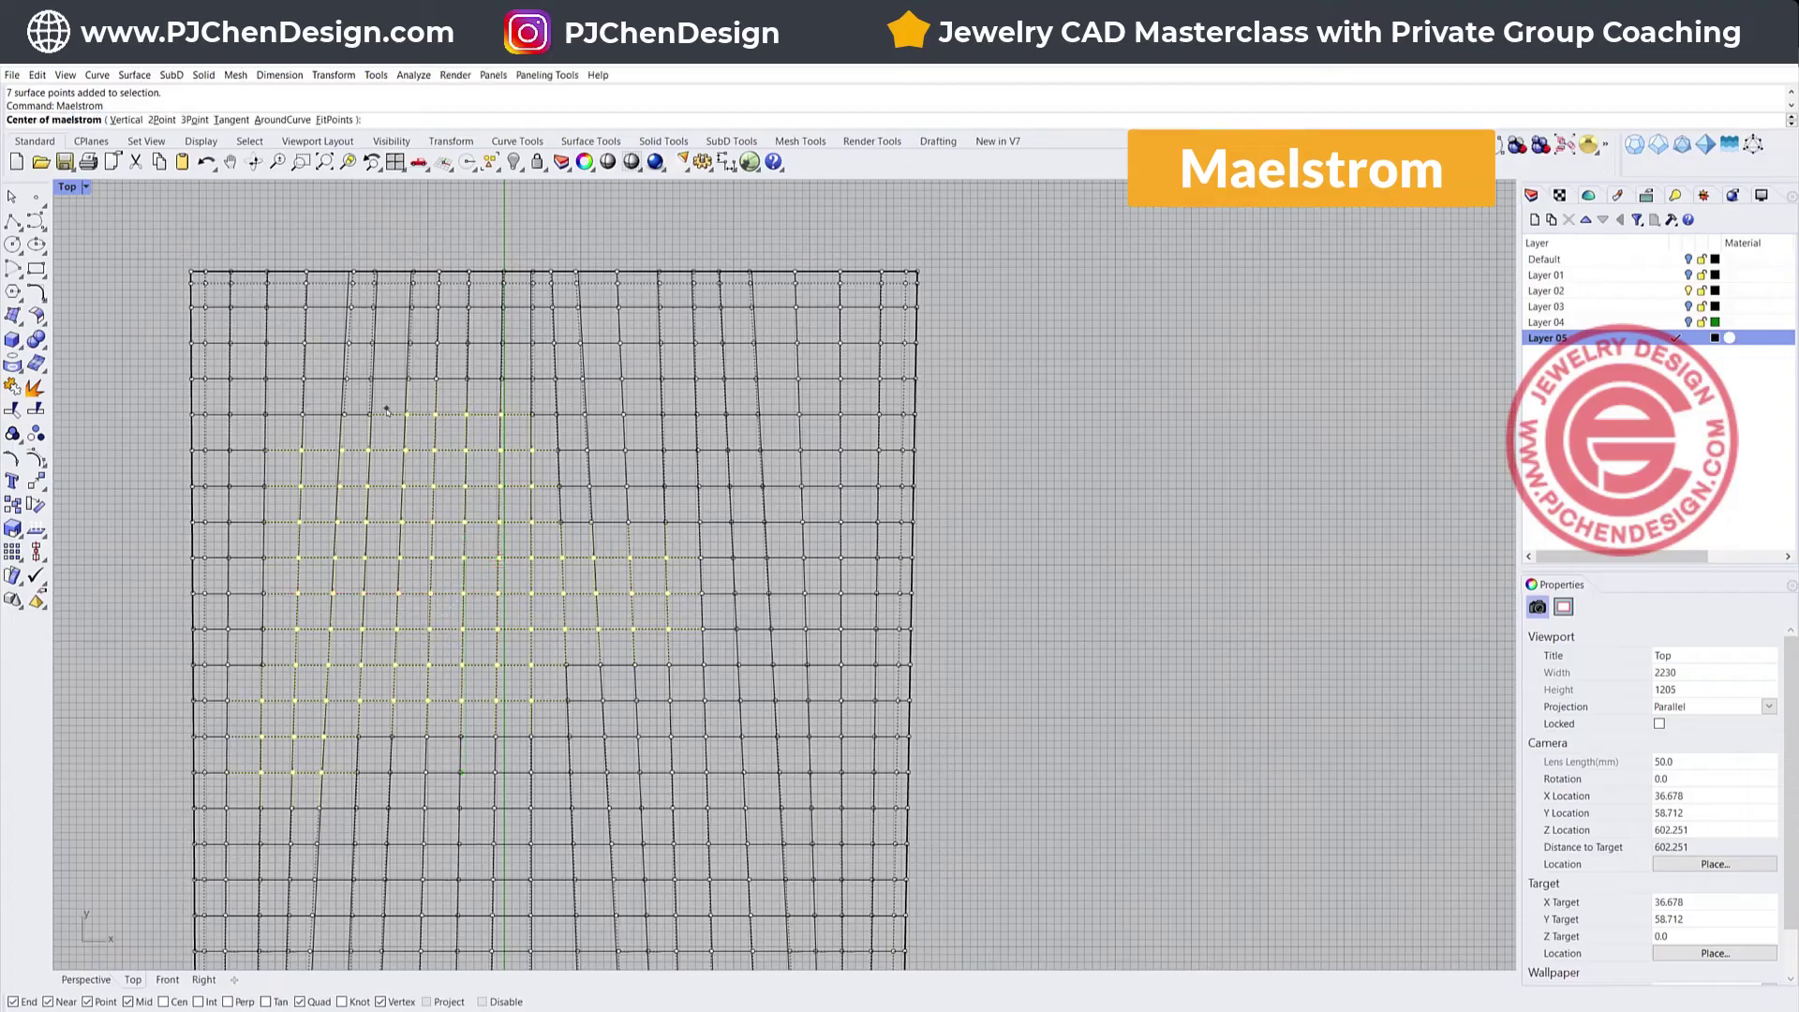
left_click(407, 572)
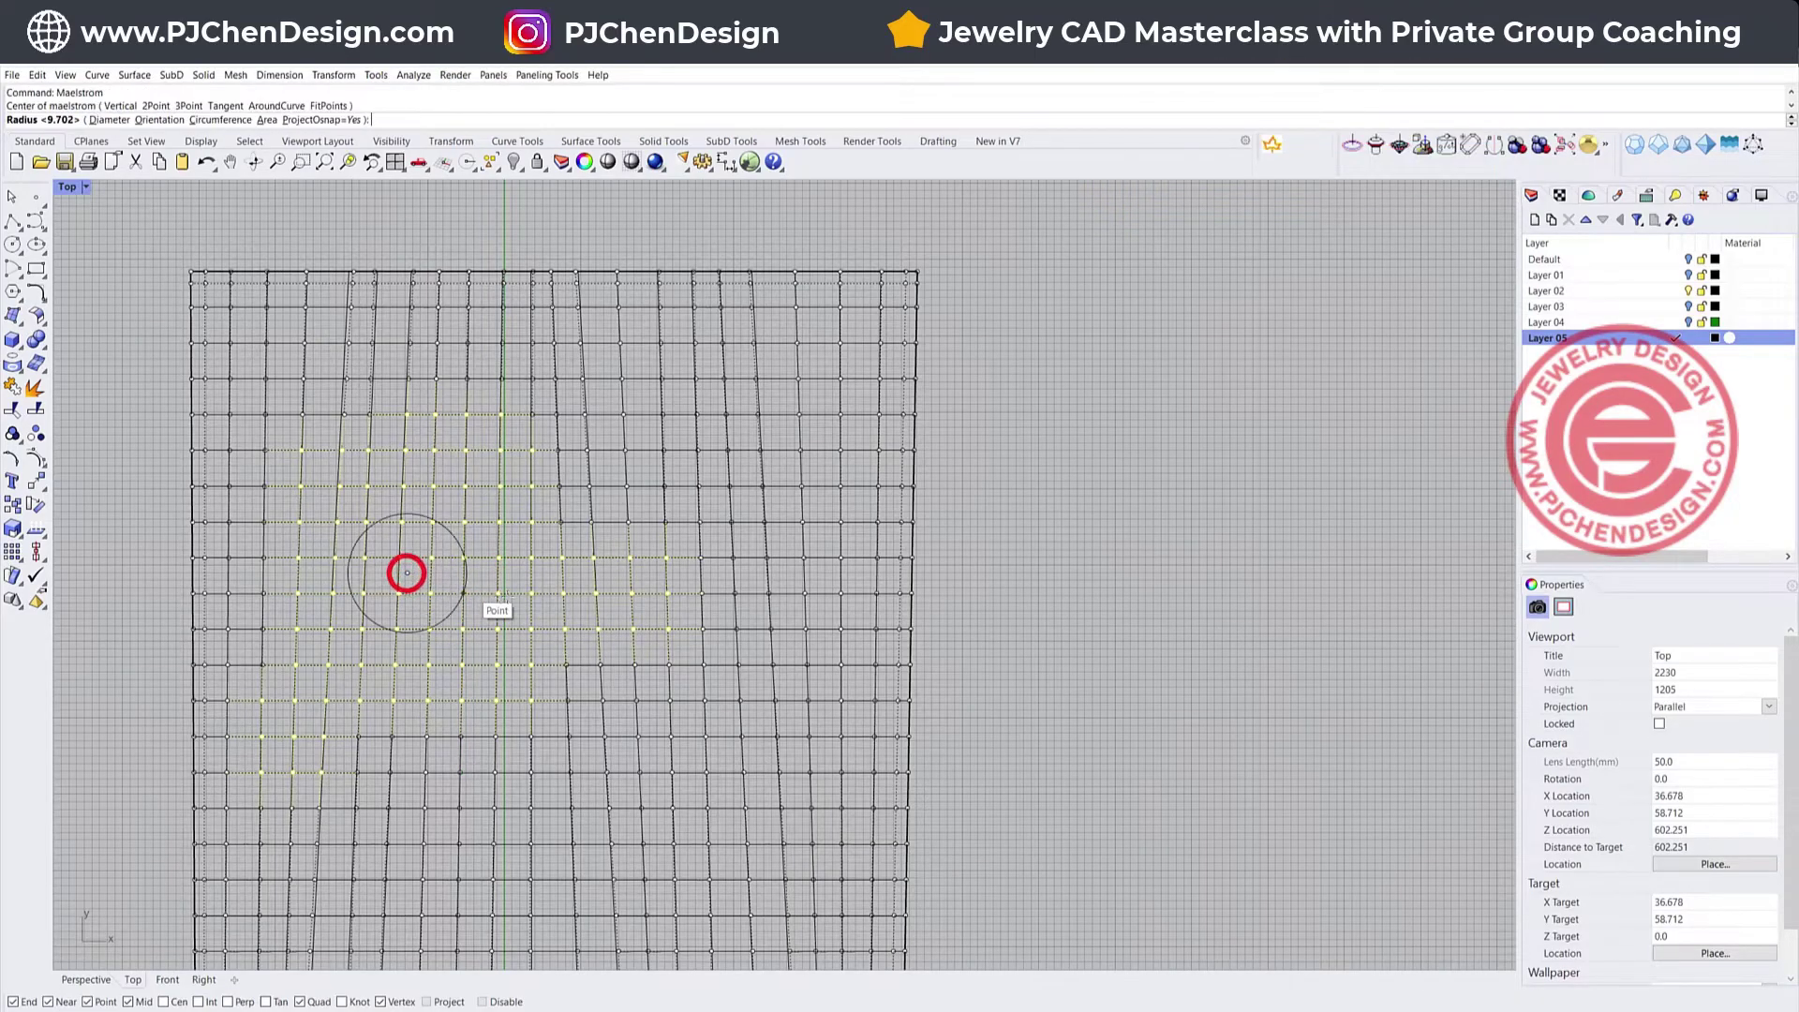
left_click(465, 593)
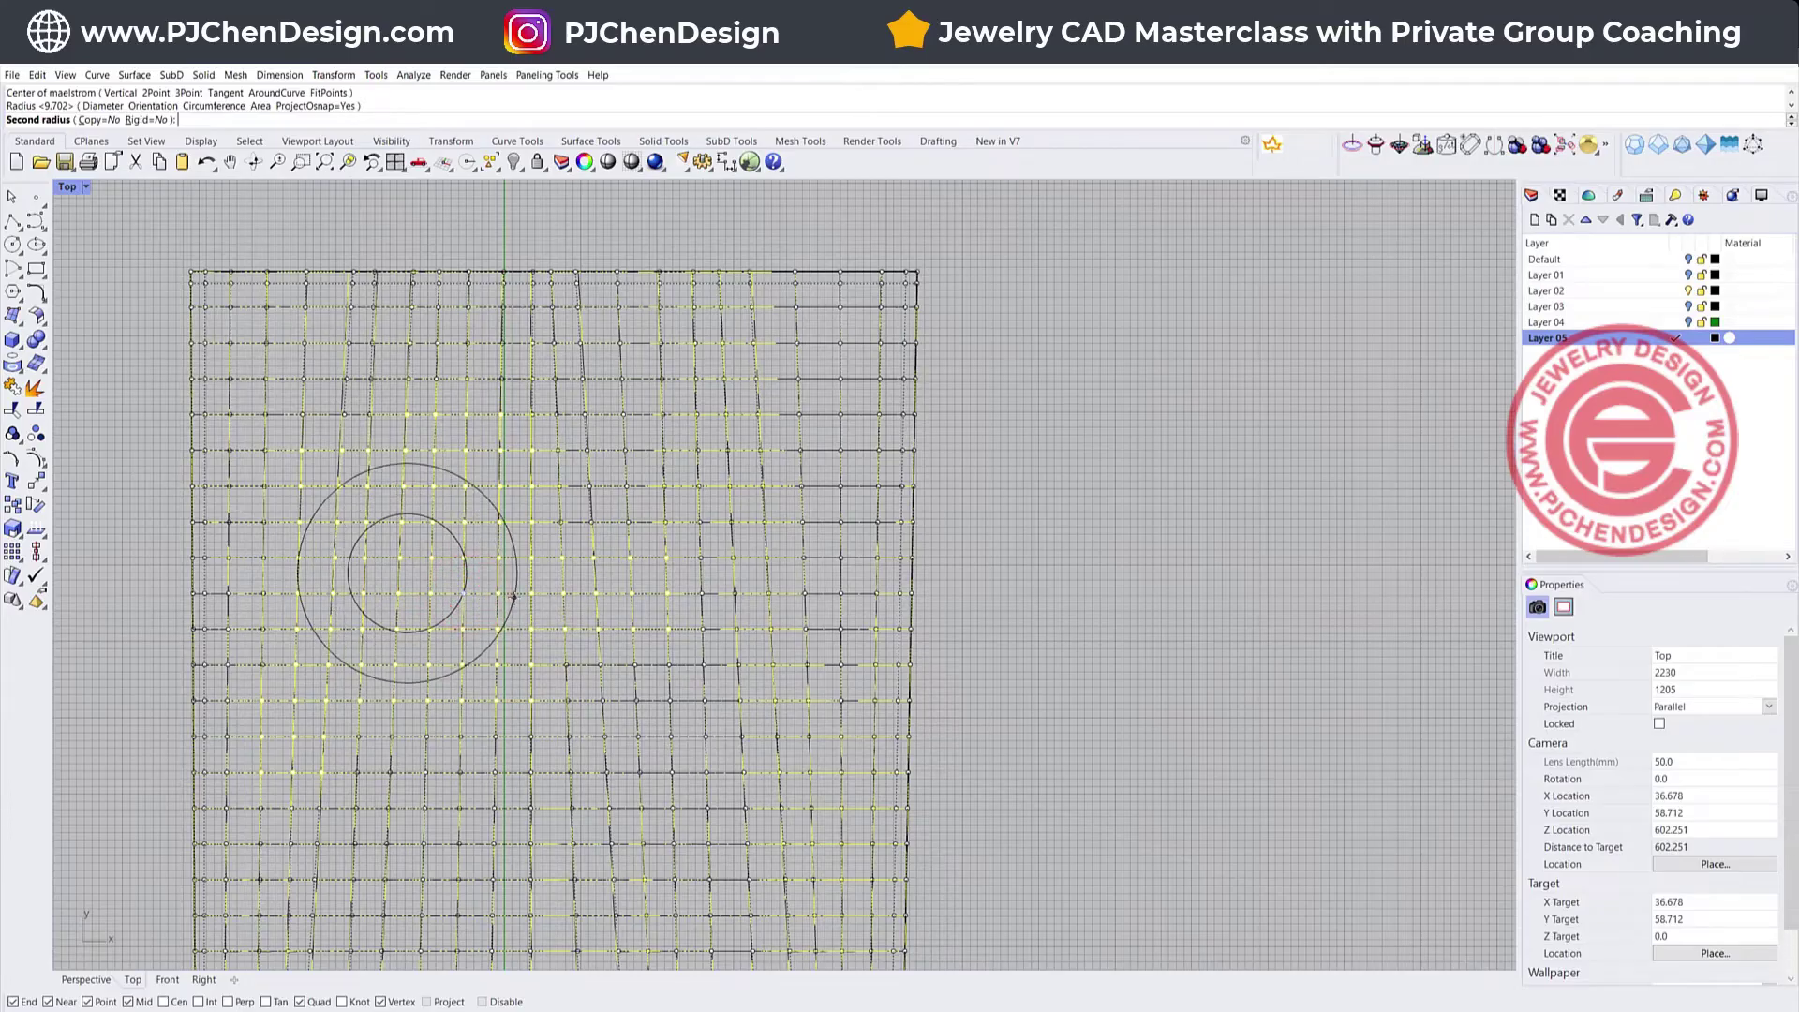
left_click(513, 597)
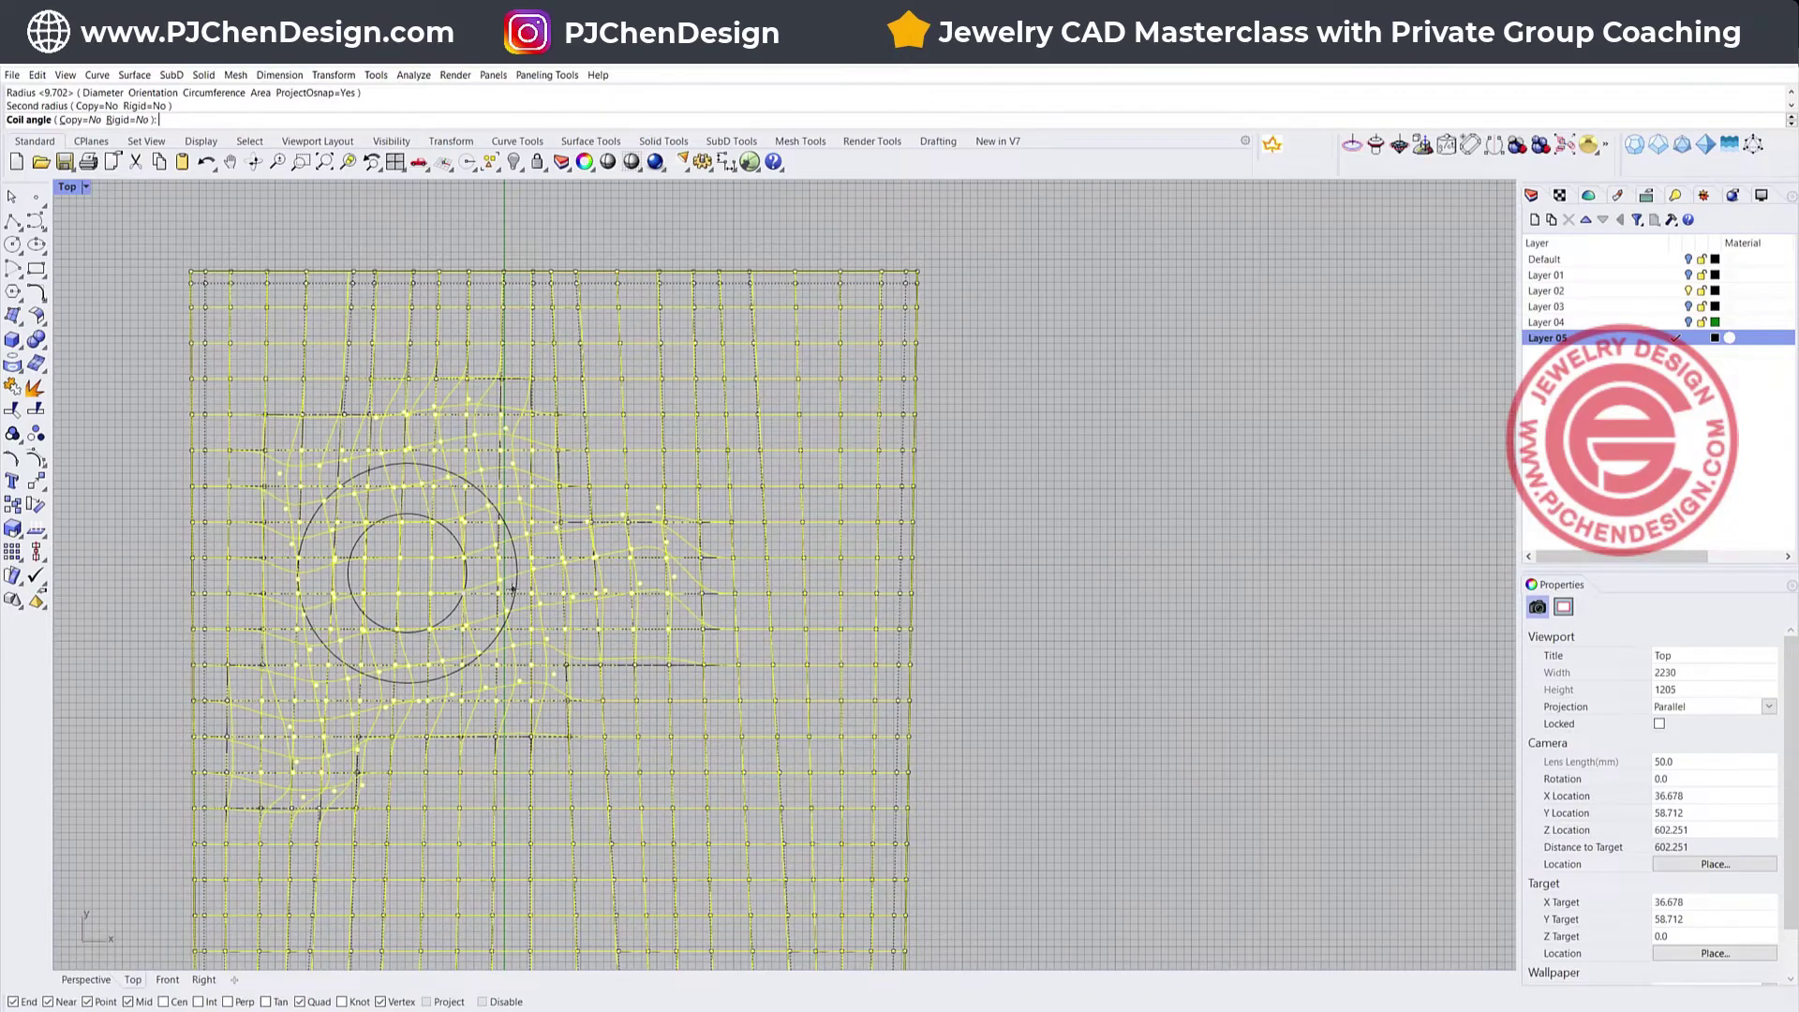
left_click(513, 587)
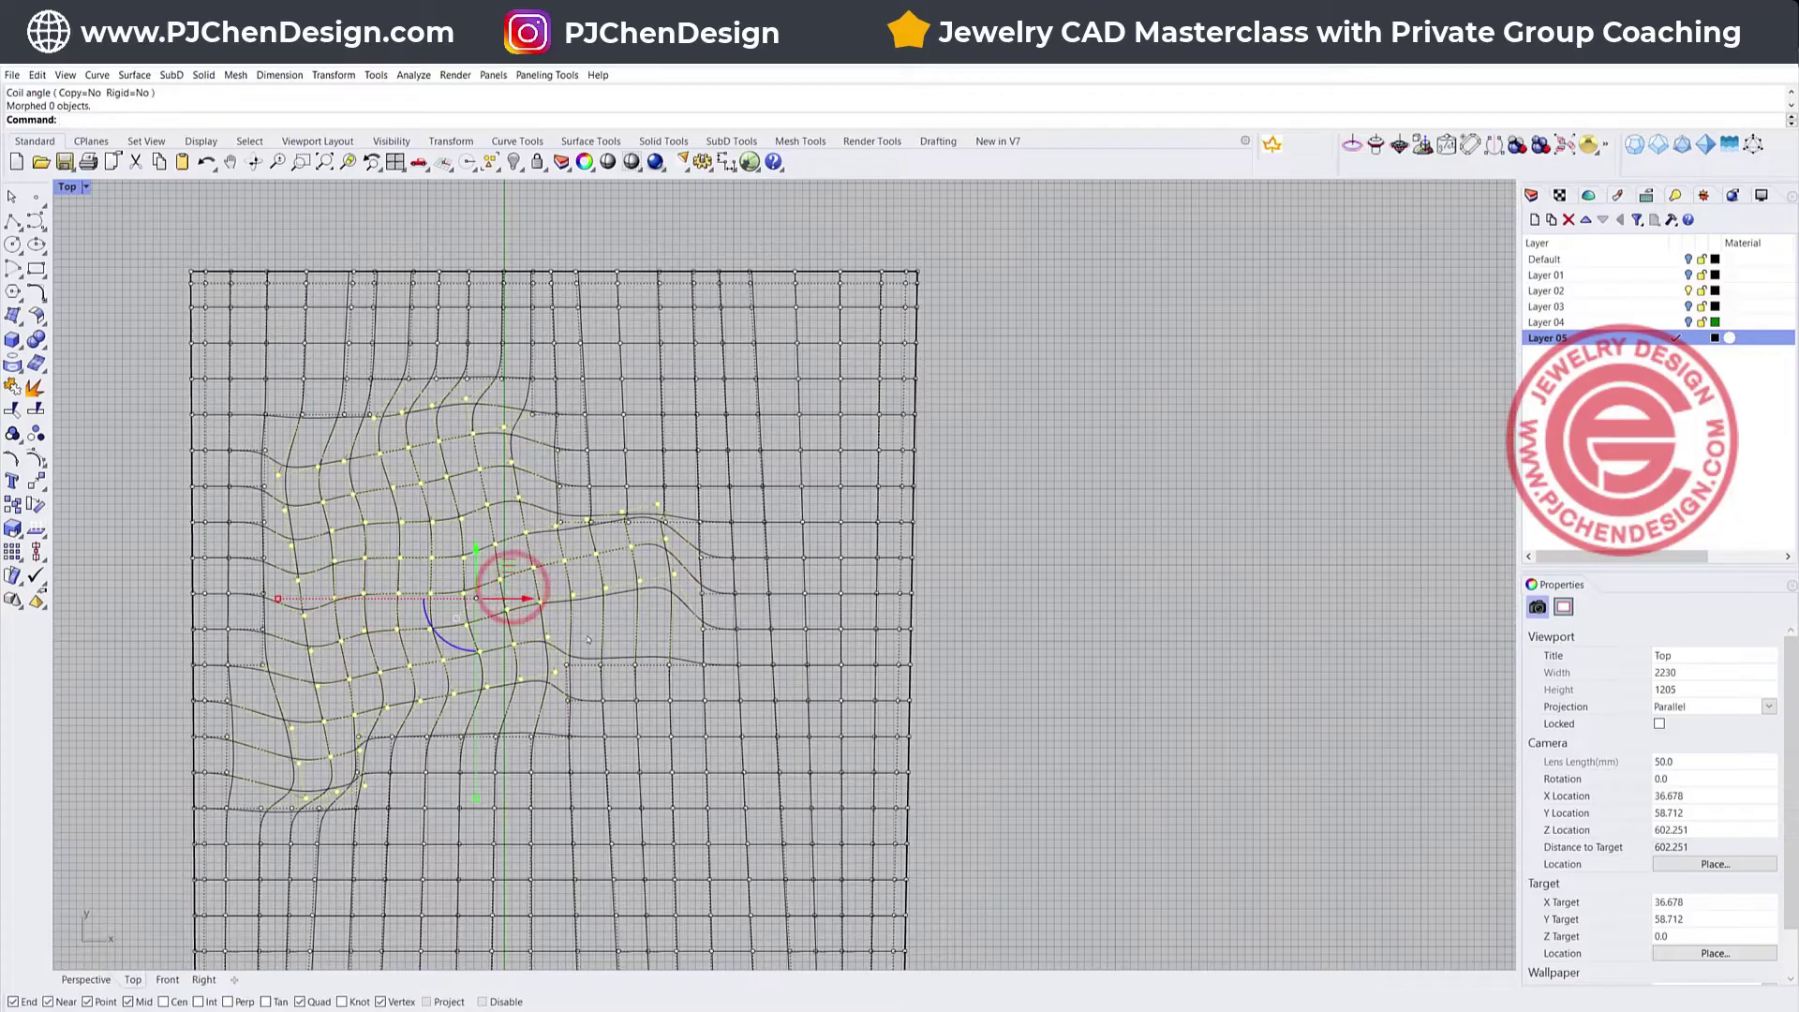
left_click(1074, 582)
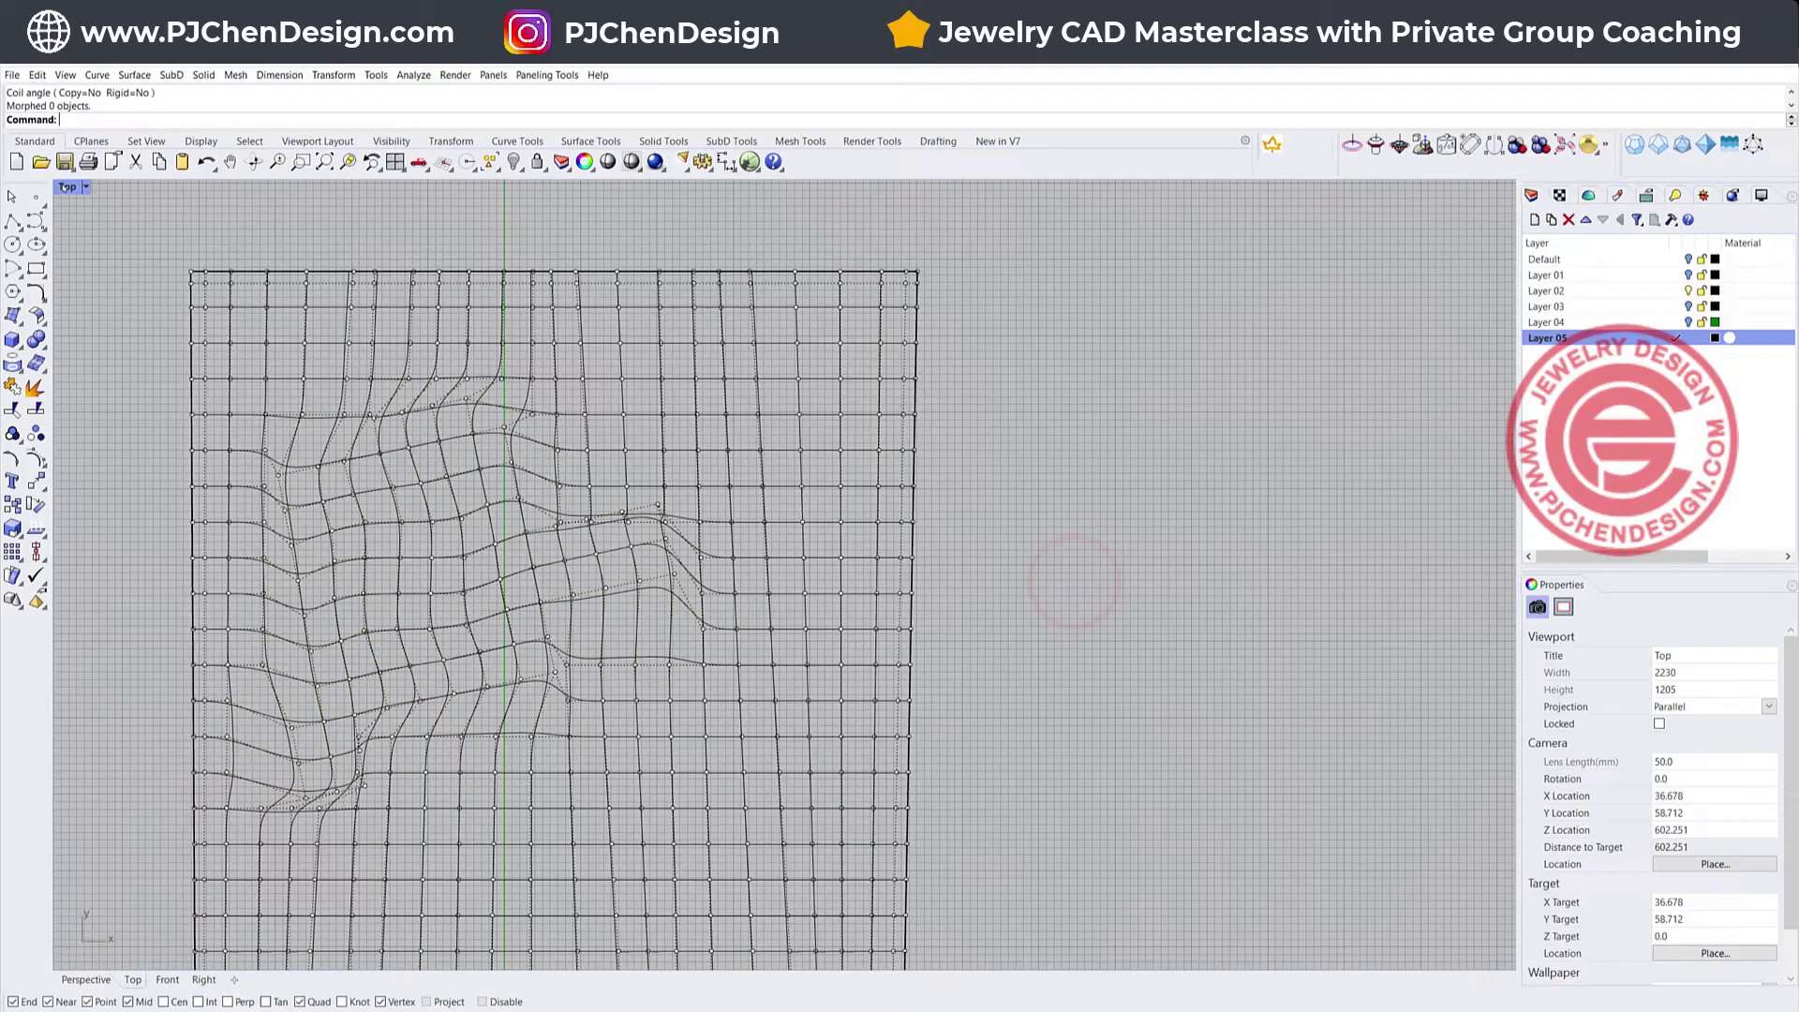
Restore the four views and window-select a small block of control points
double_click(67, 186)
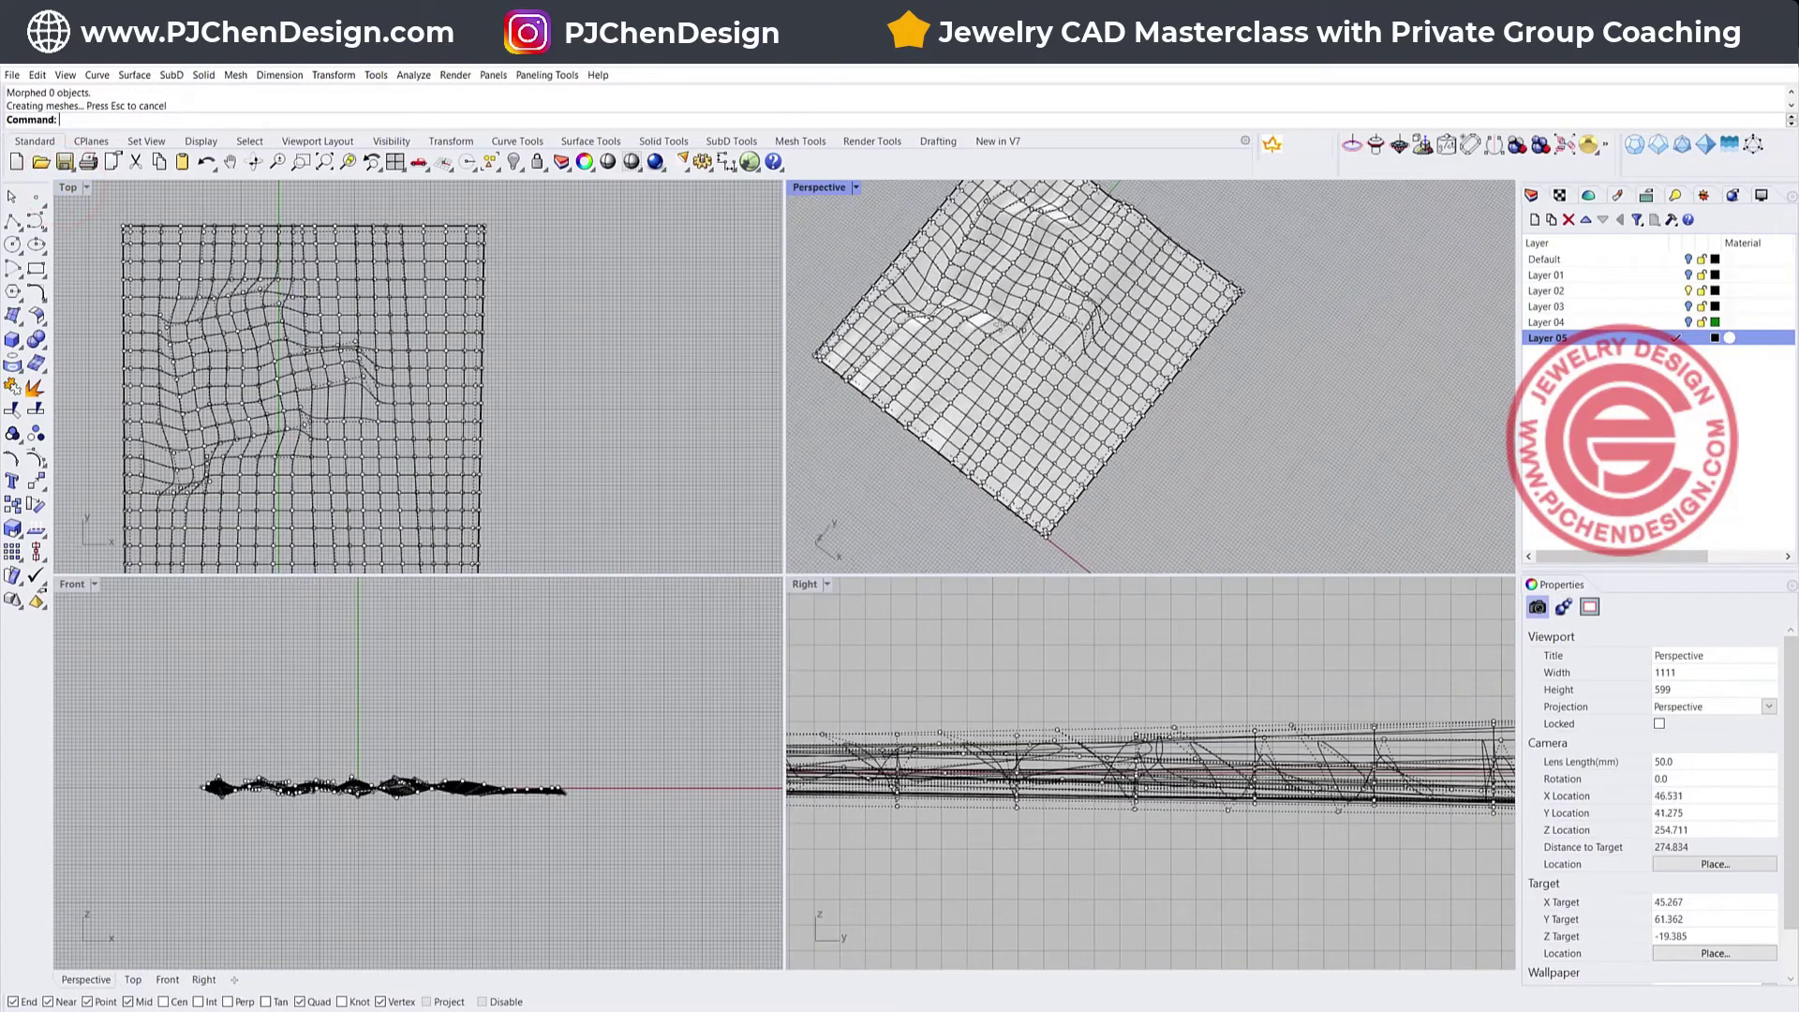
right_click_drag(997, 325, 1057, 251)
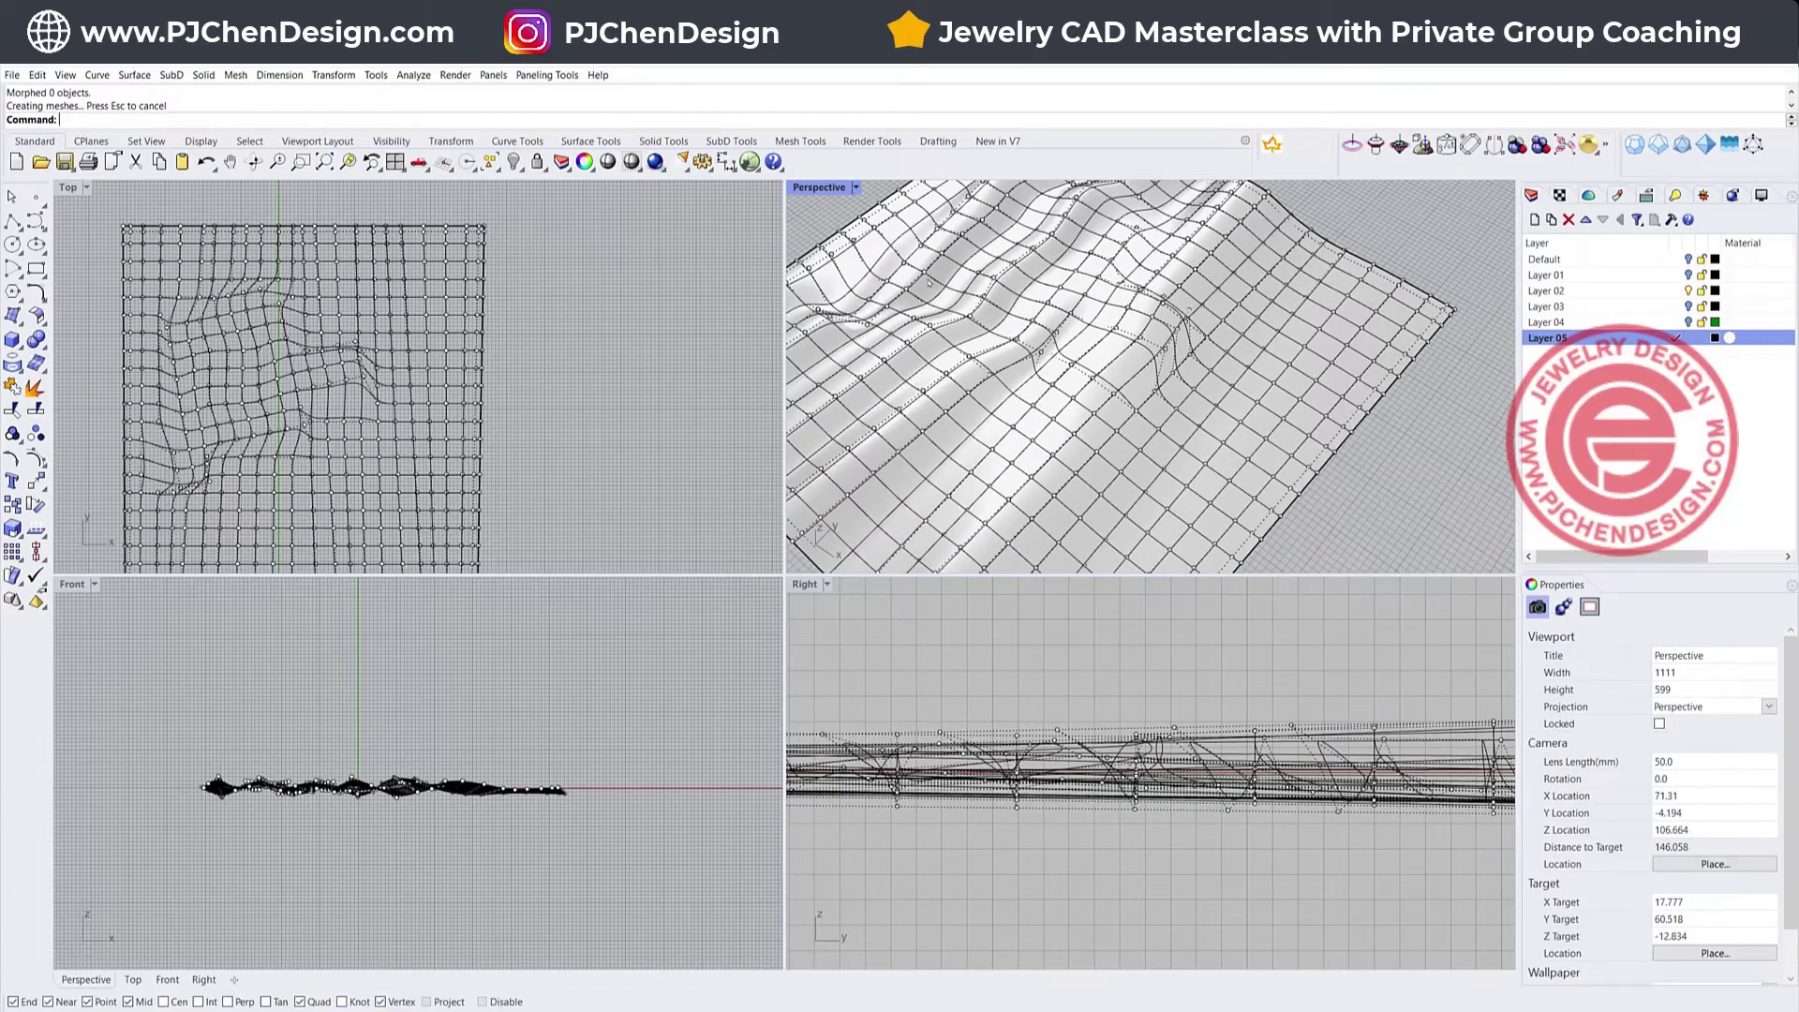
right_click_drag(586, 457, 575, 427, "ctrl")
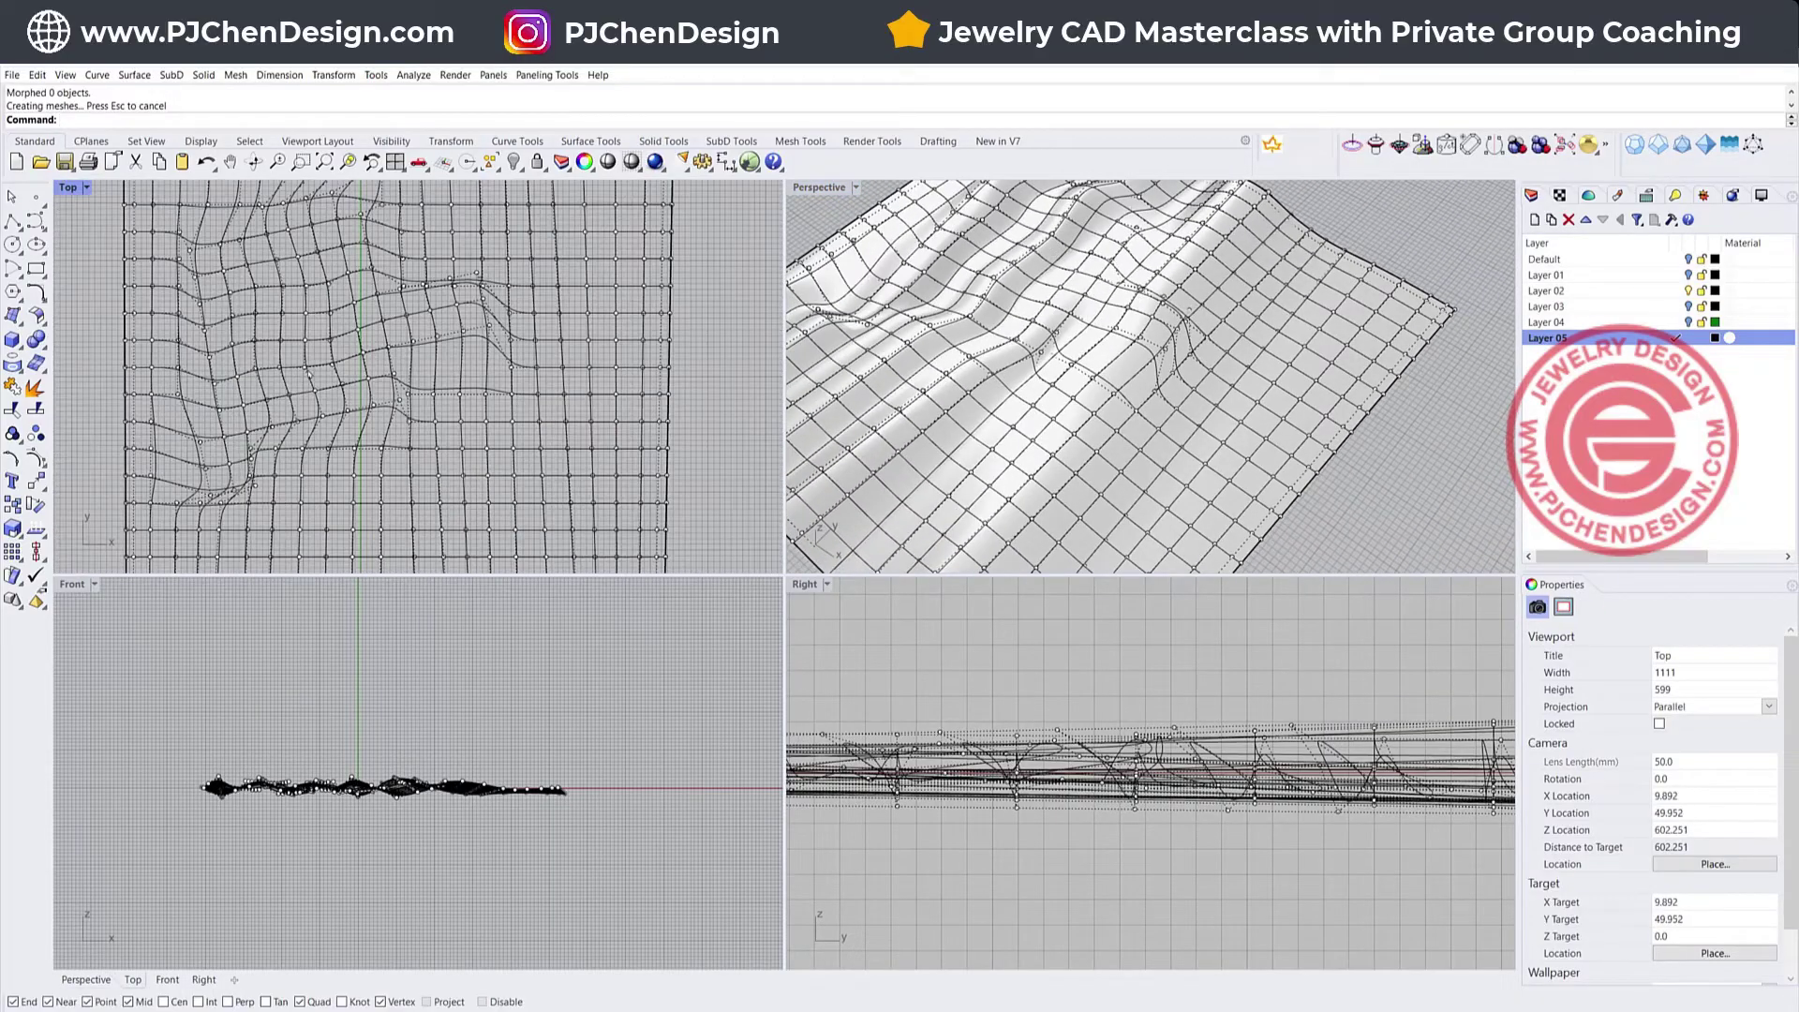
left_click_drag(293, 352, 428, 491)
scroll(365, 434, "up", 2)
Twist the selected points with Maelstrom, setting centre, radii and coil angle, then inspect the swirl
type("Maelstrom")
key("Return")
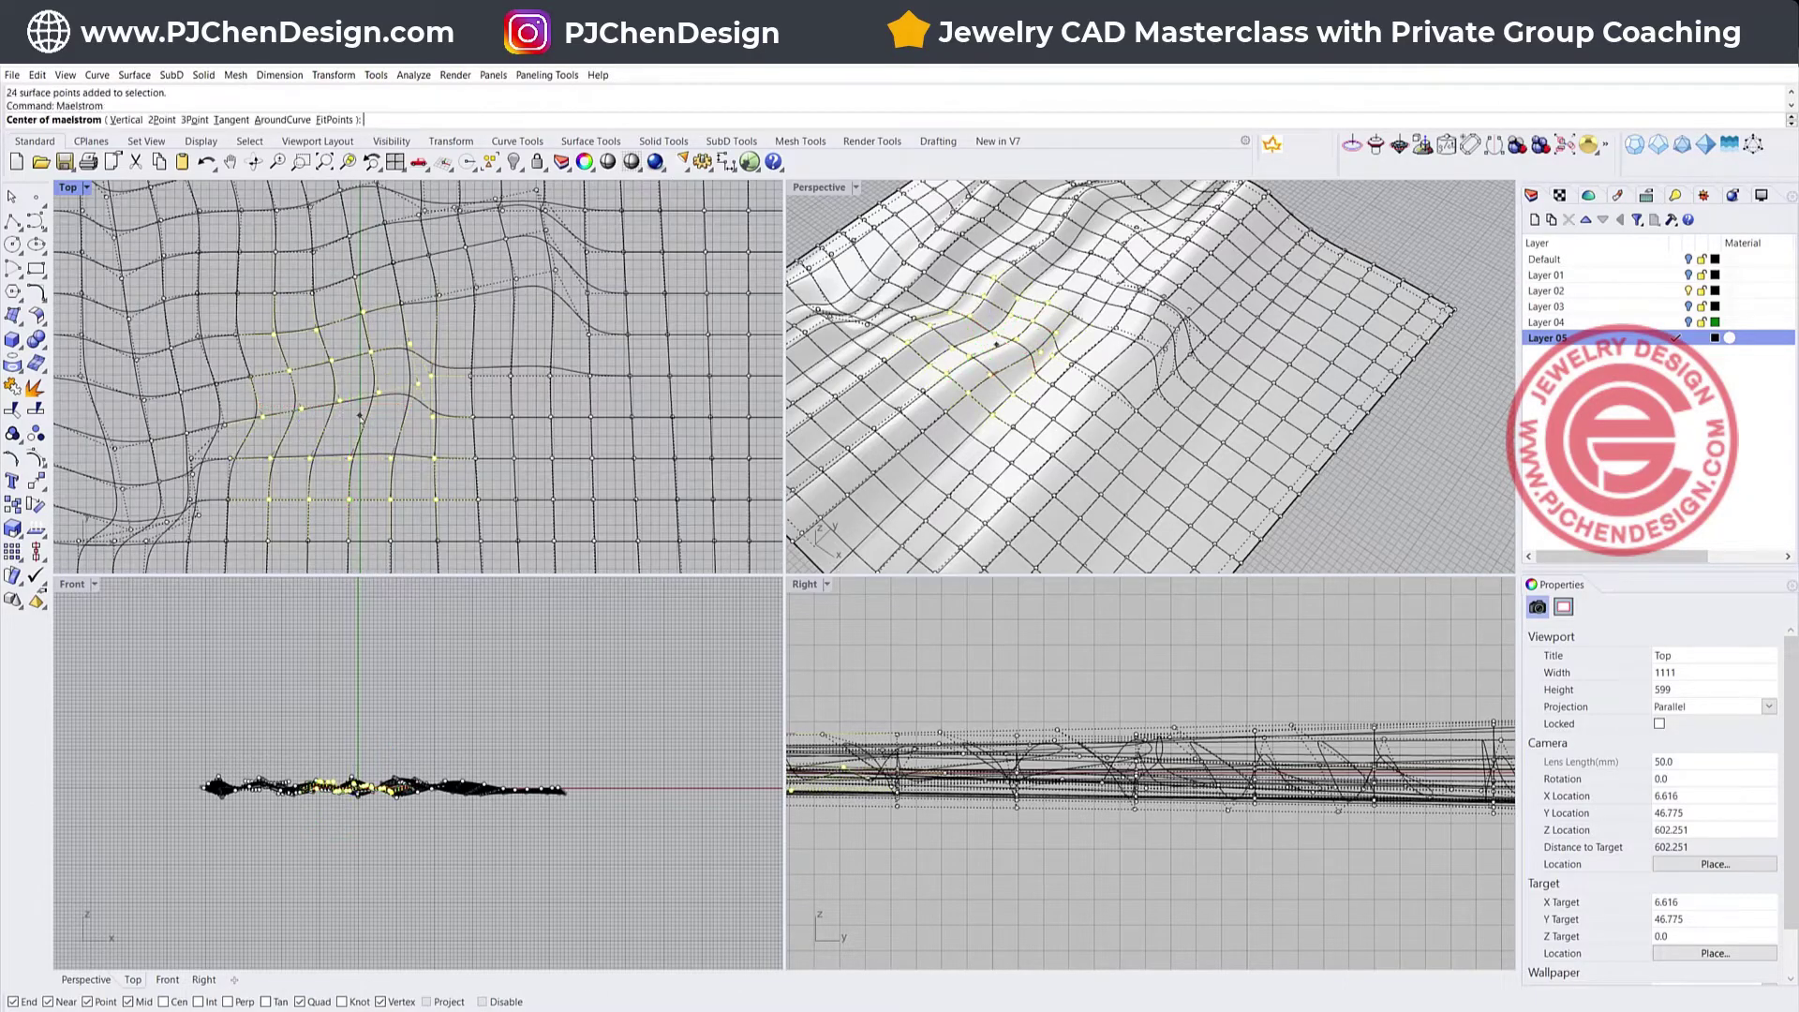
left_click(348, 424)
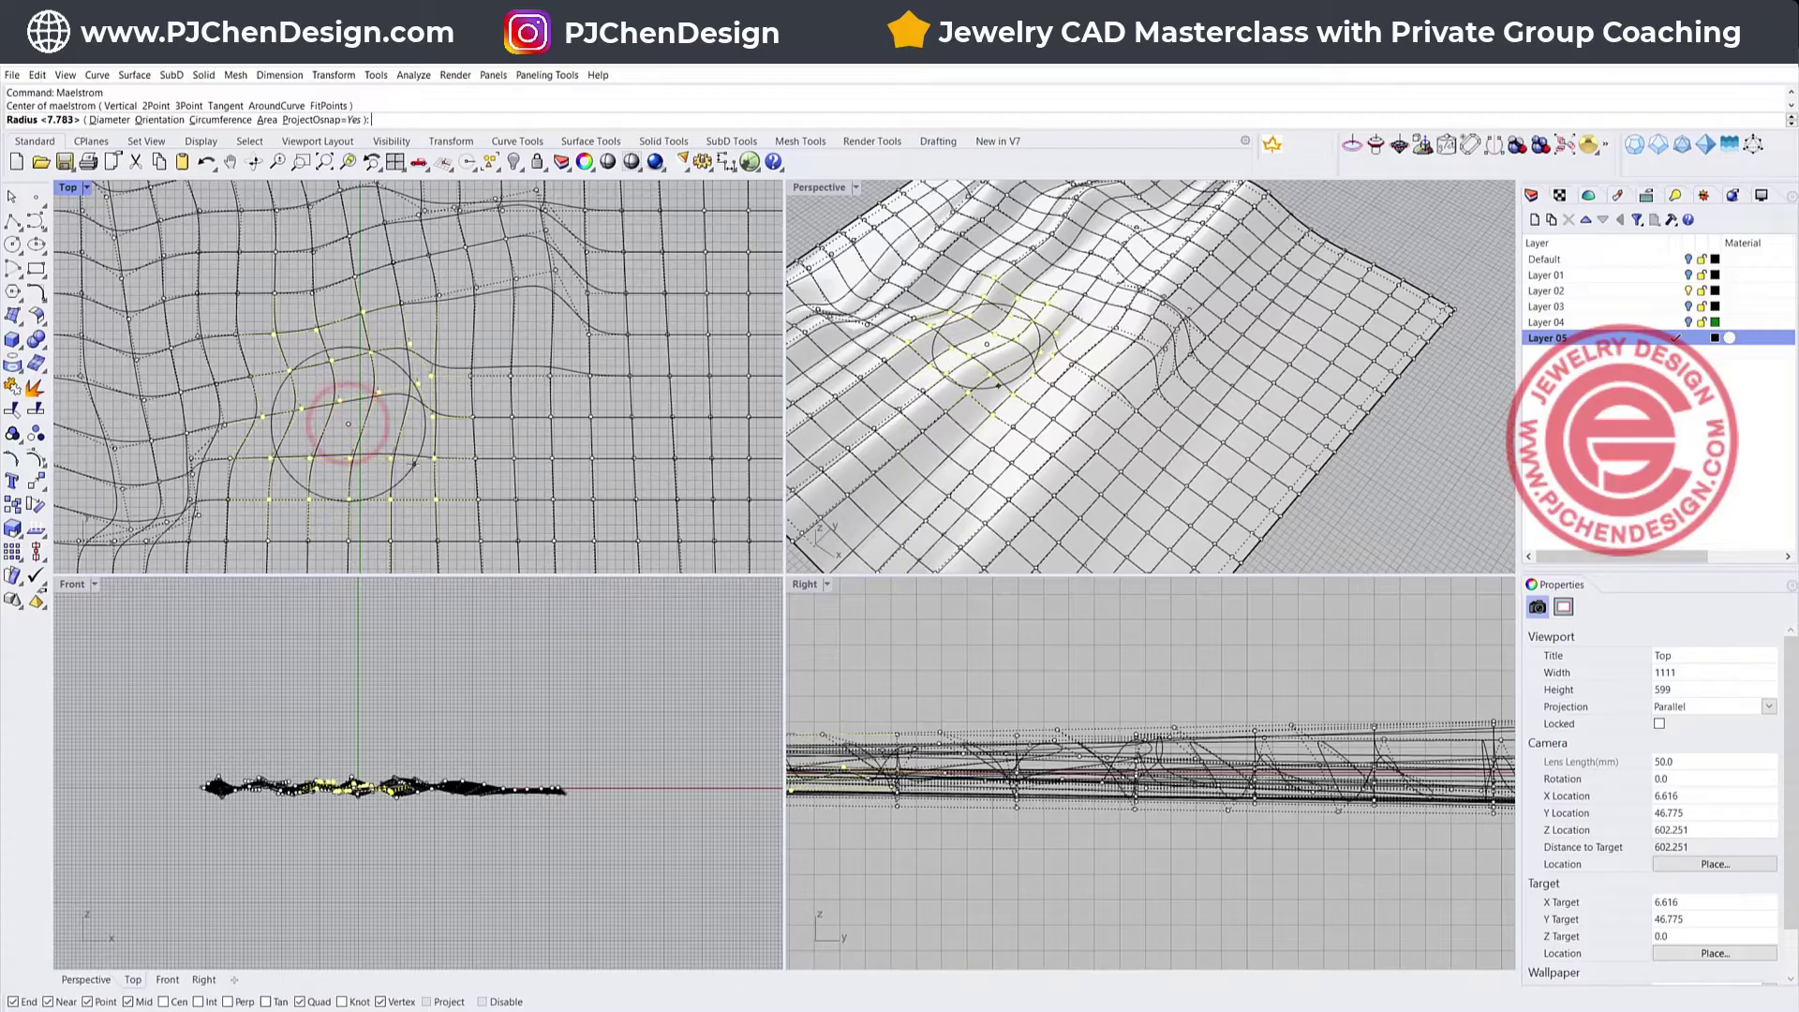
left_click(412, 464)
left_click(385, 460)
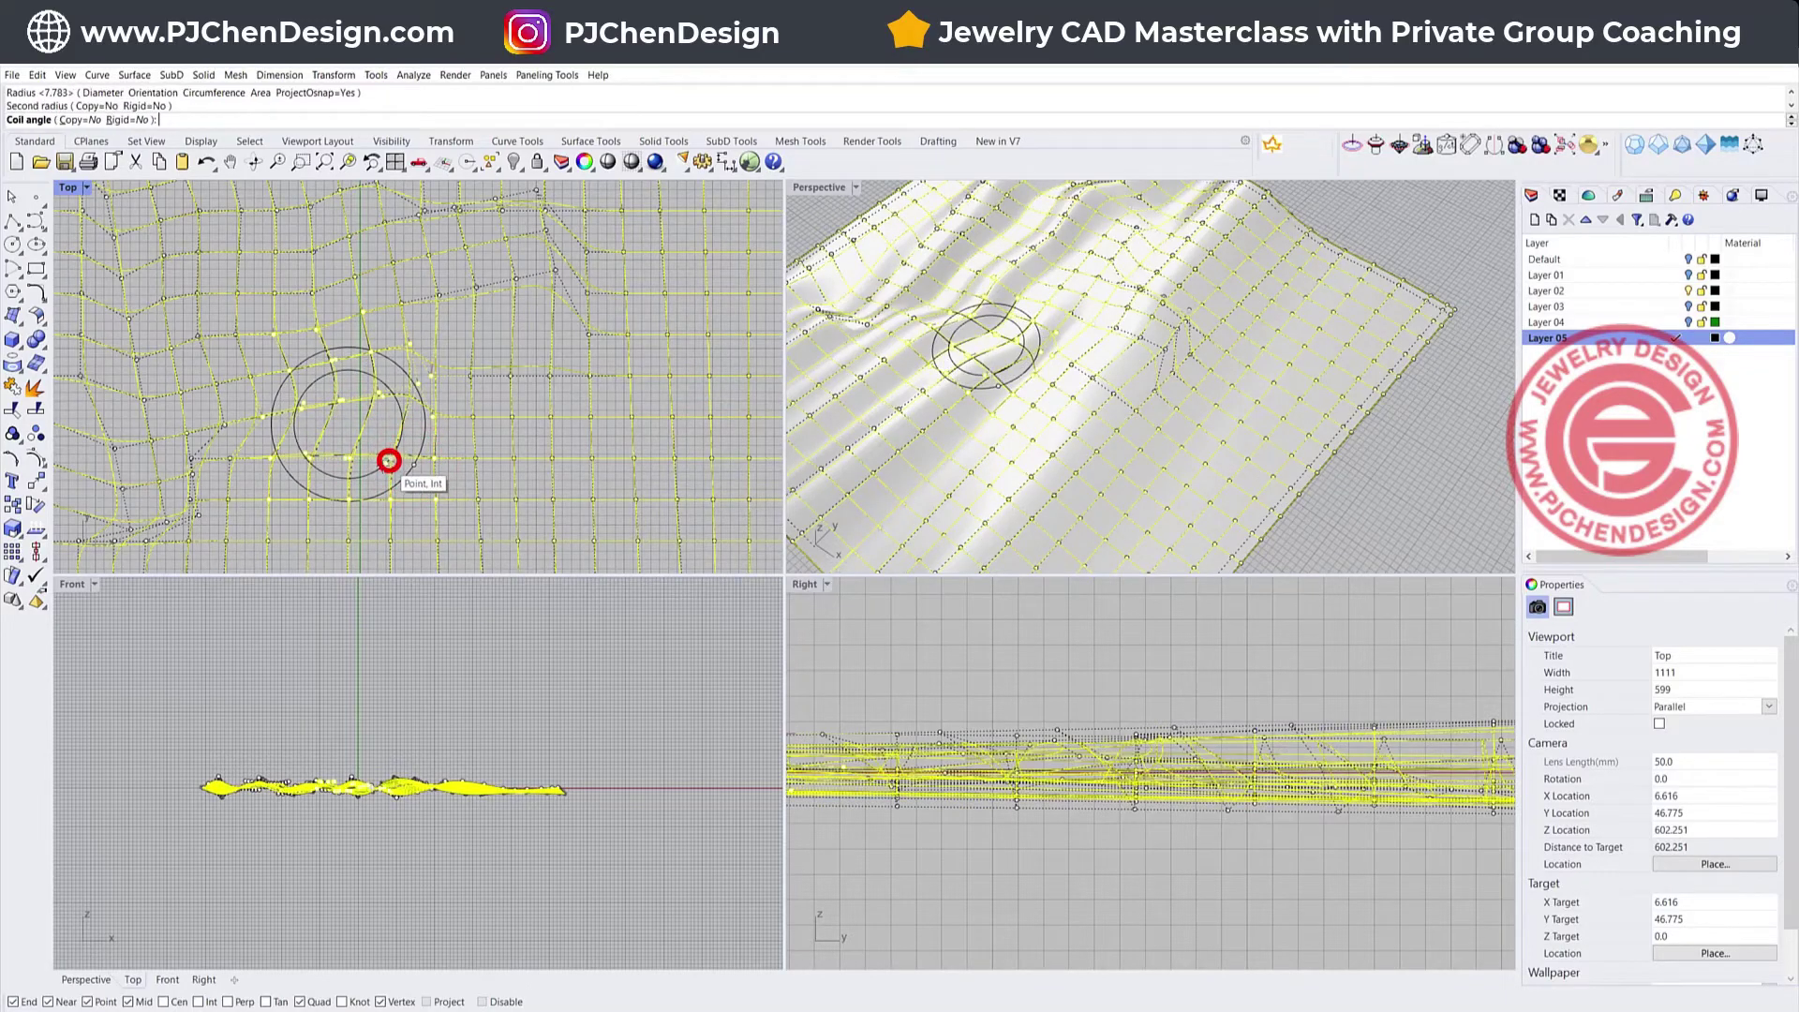
left_click(341, 465)
right_click_drag(1289, 506, 1400, 508)
scroll(1401, 508, "up", 4)
scroll(616, 424, "down", 6)
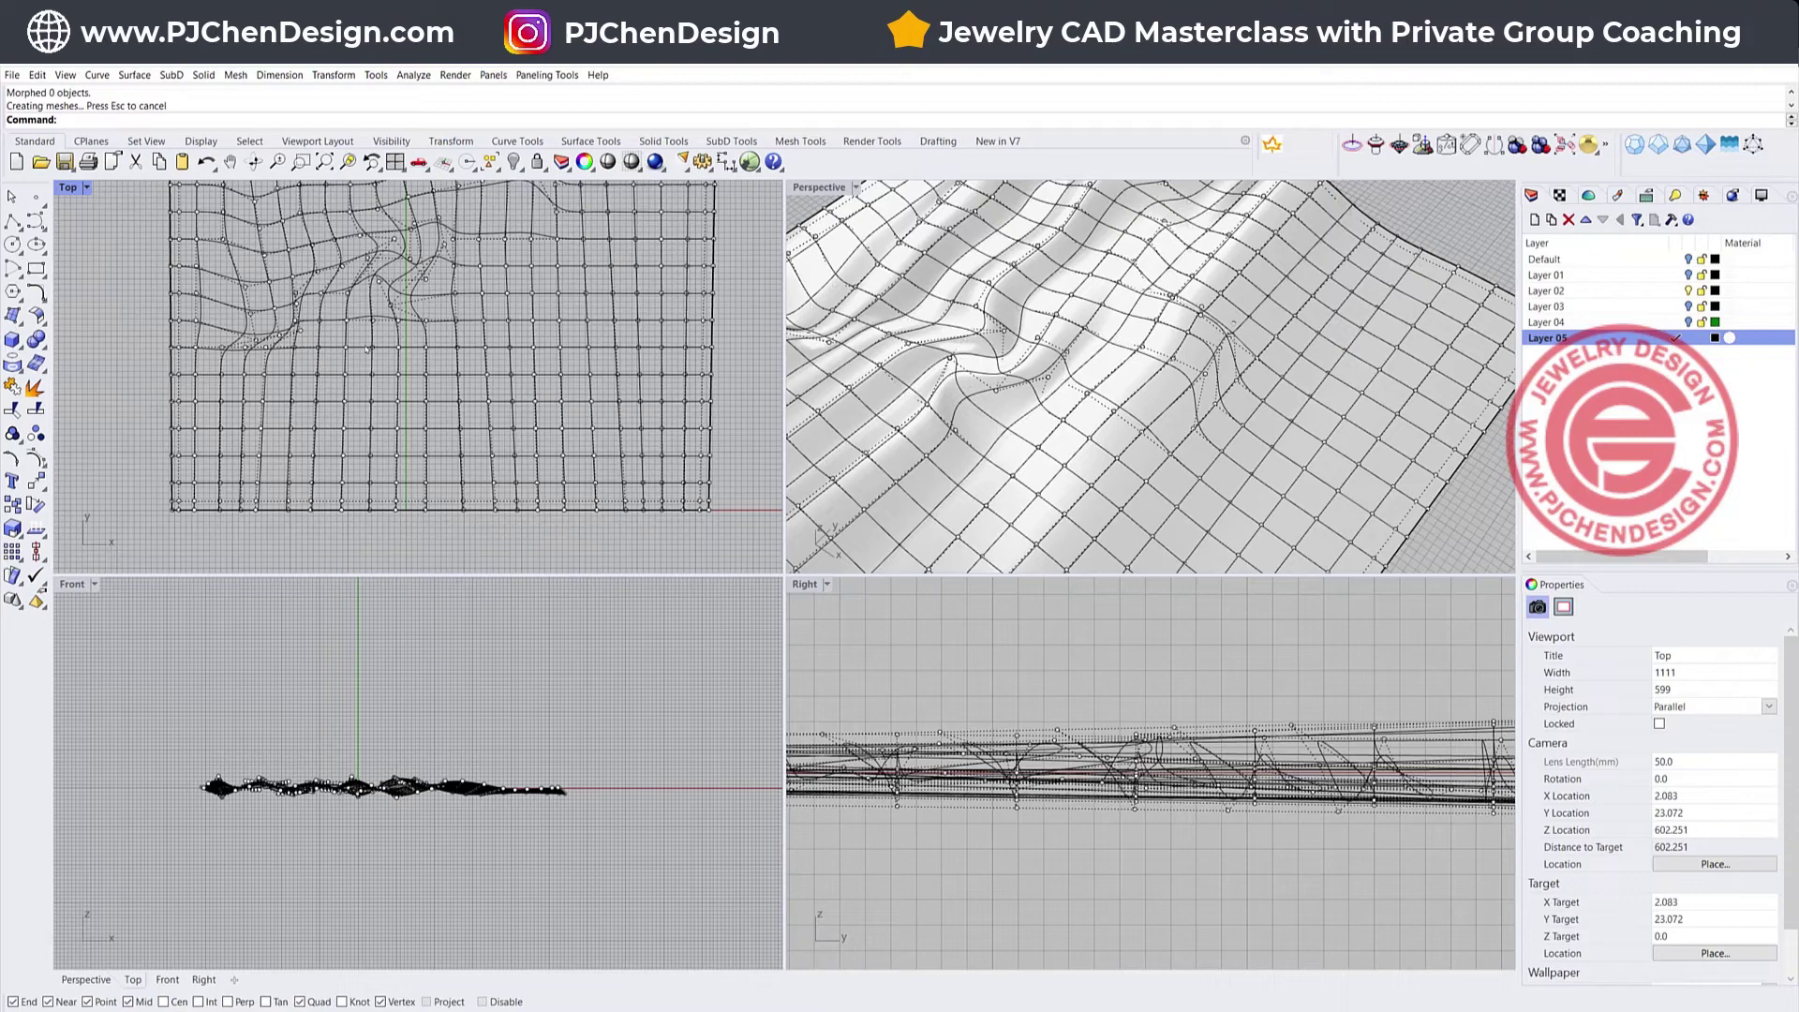
Window-select the large lower-left block of control points
scroll(366, 350, "down", 2)
left_click(233, 277)
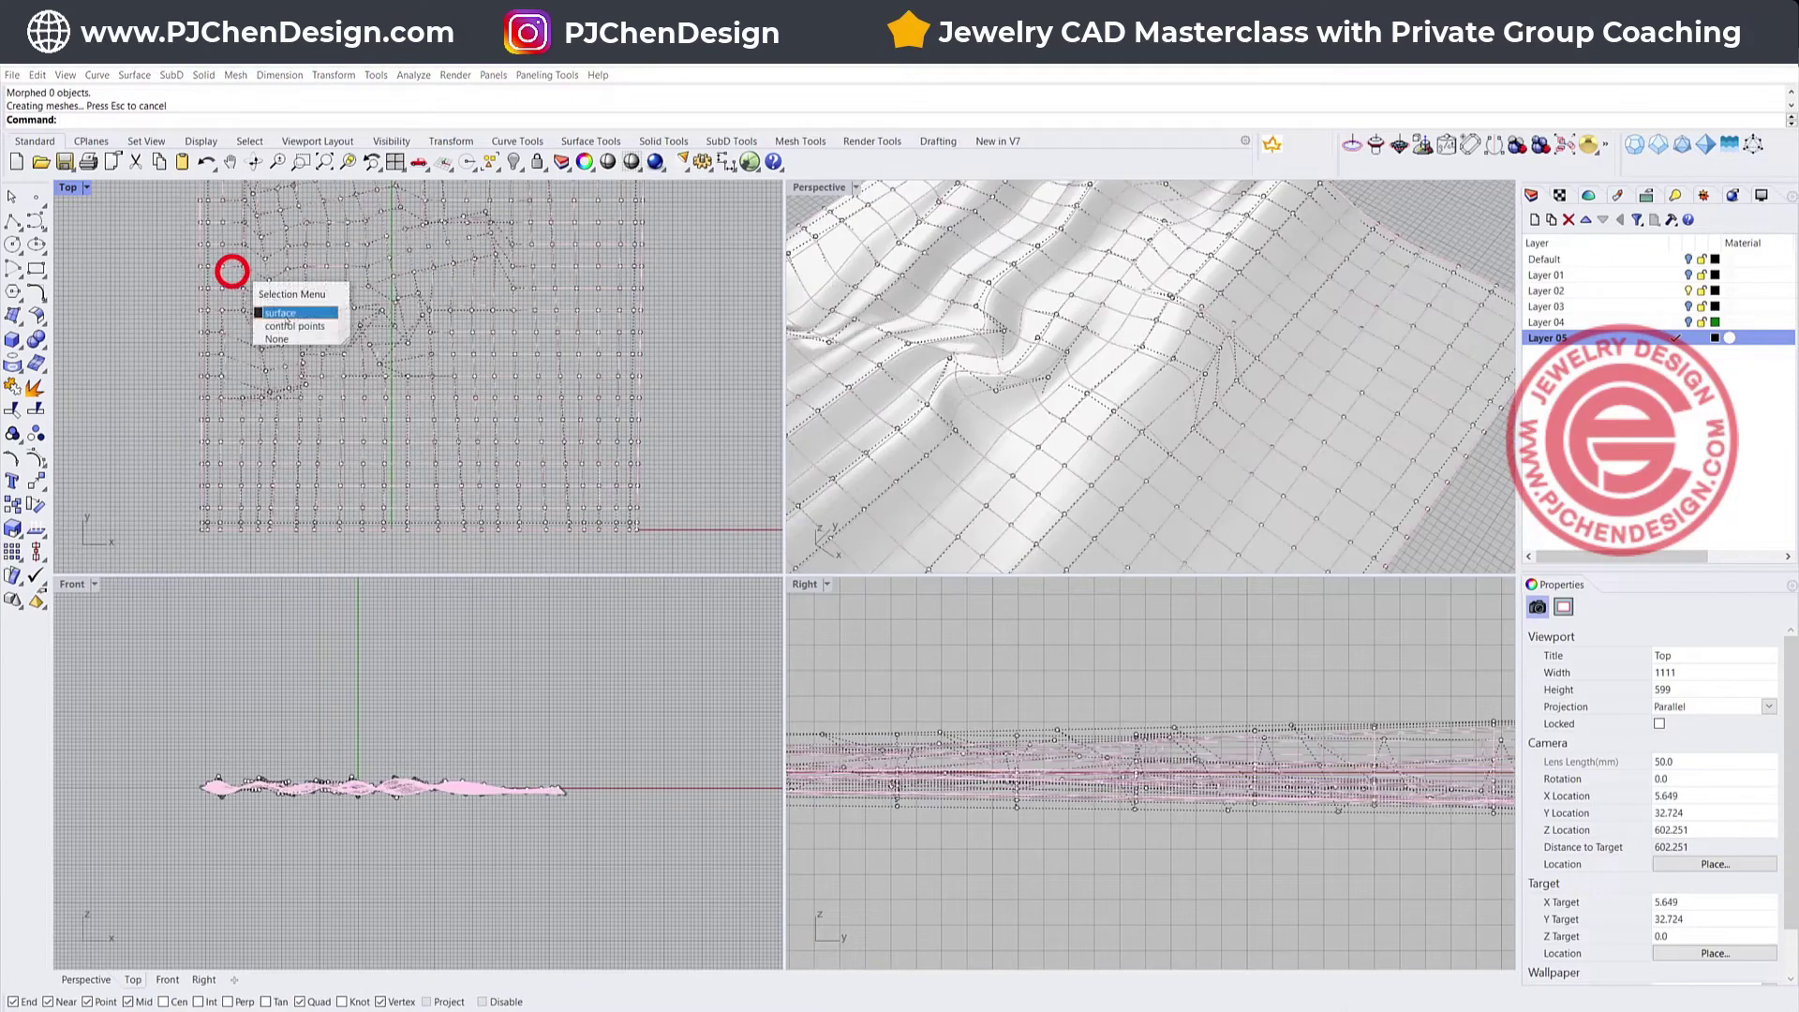
key("Return")
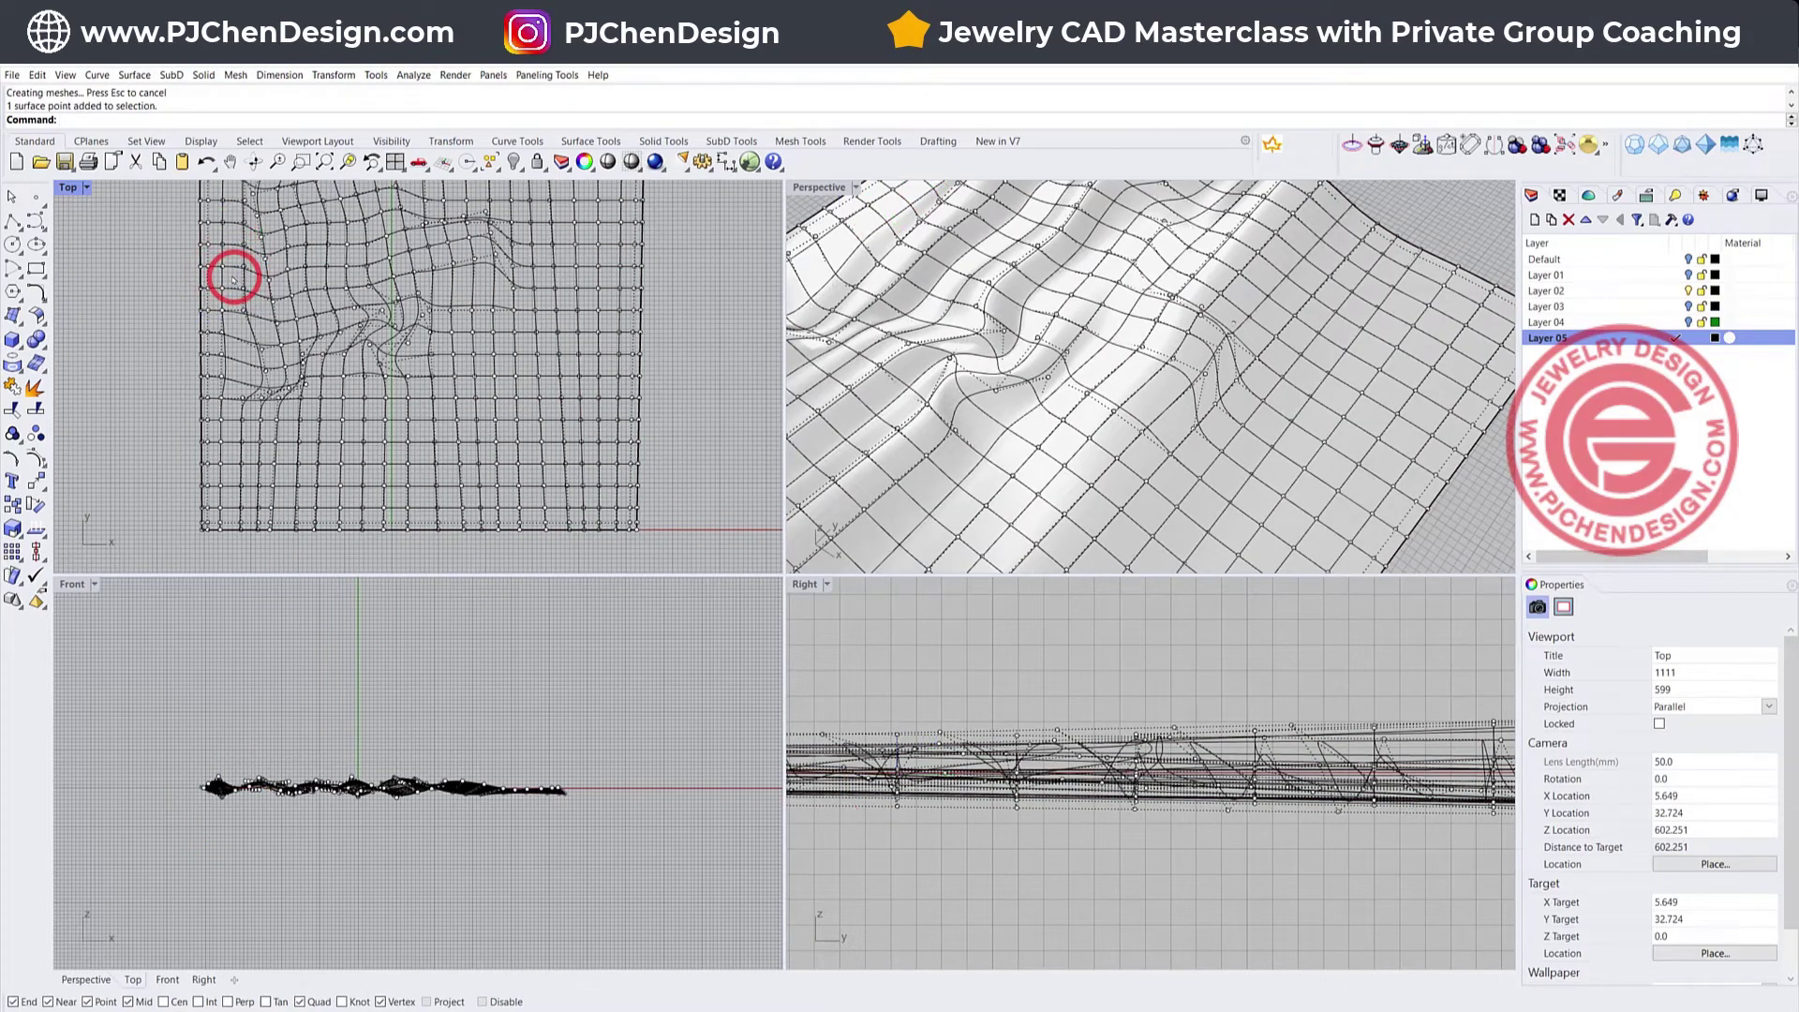
left_click_drag(161, 253, 503, 556)
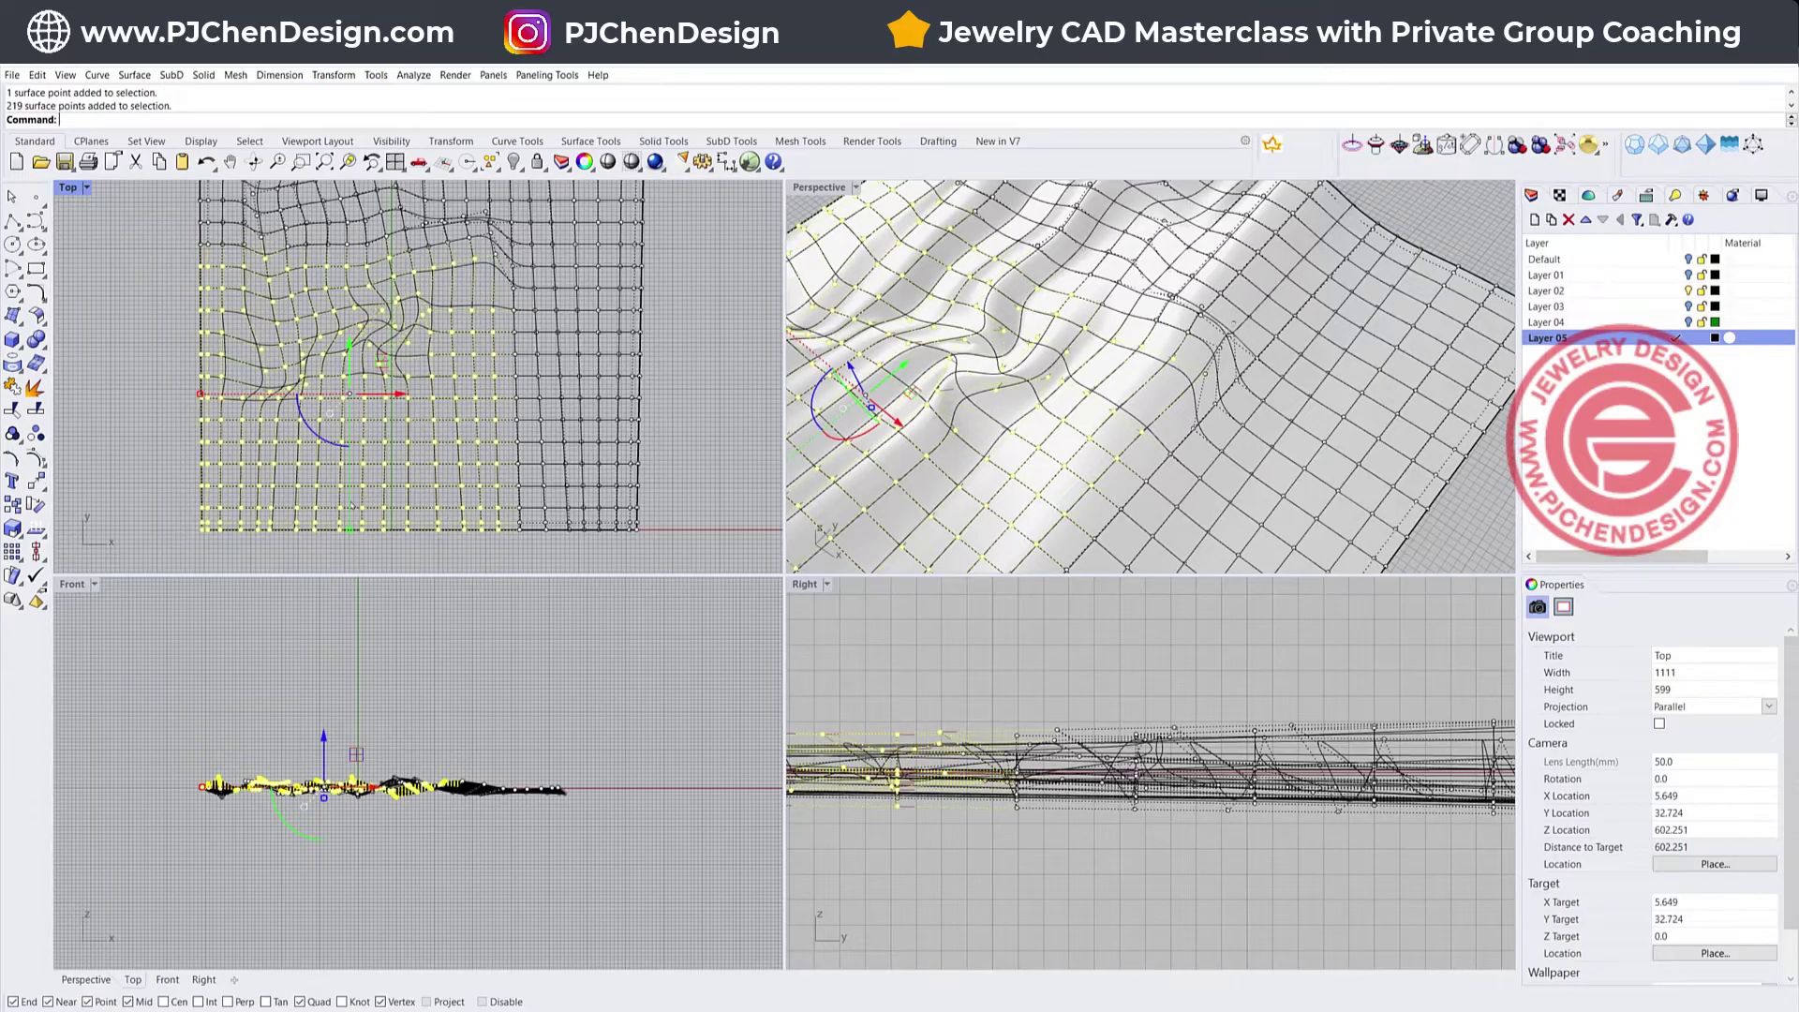
Apply a broad Maelstrom swirl to the selected points by setting center, radii and coil angle, then deselect
left_click(35, 504)
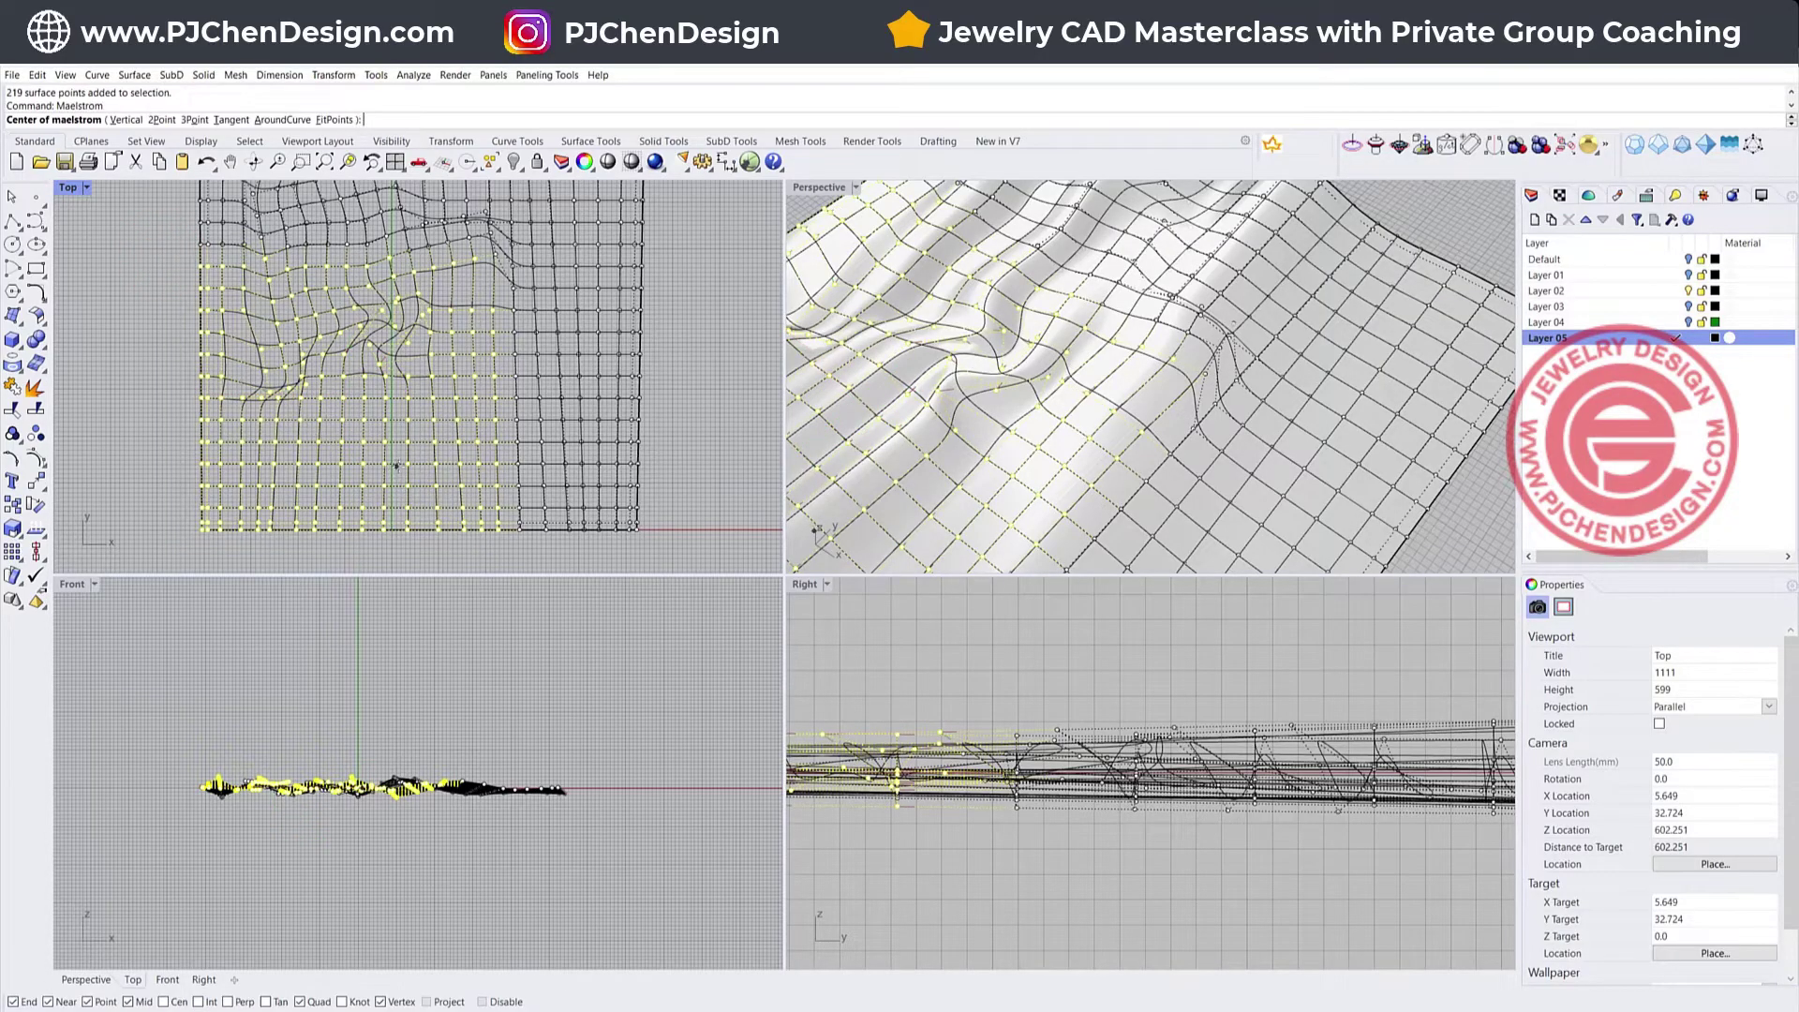
left_click(384, 463)
left_click(459, 470)
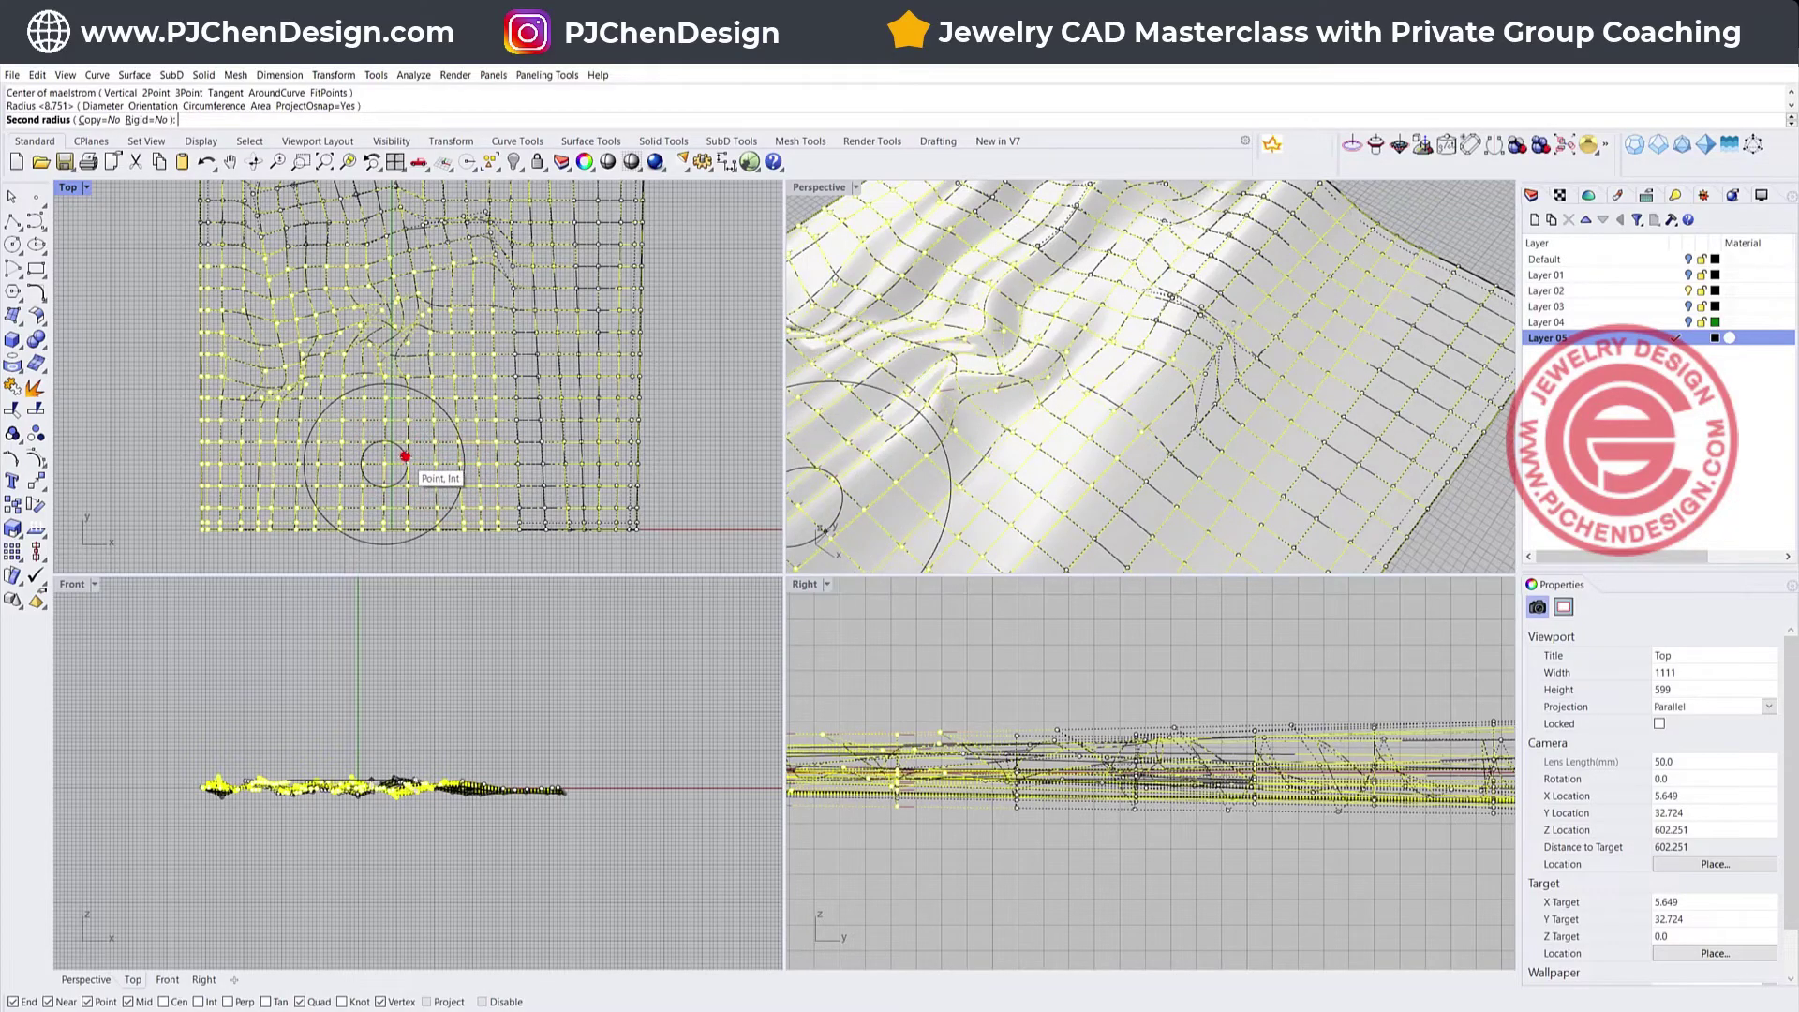
left_click(405, 457)
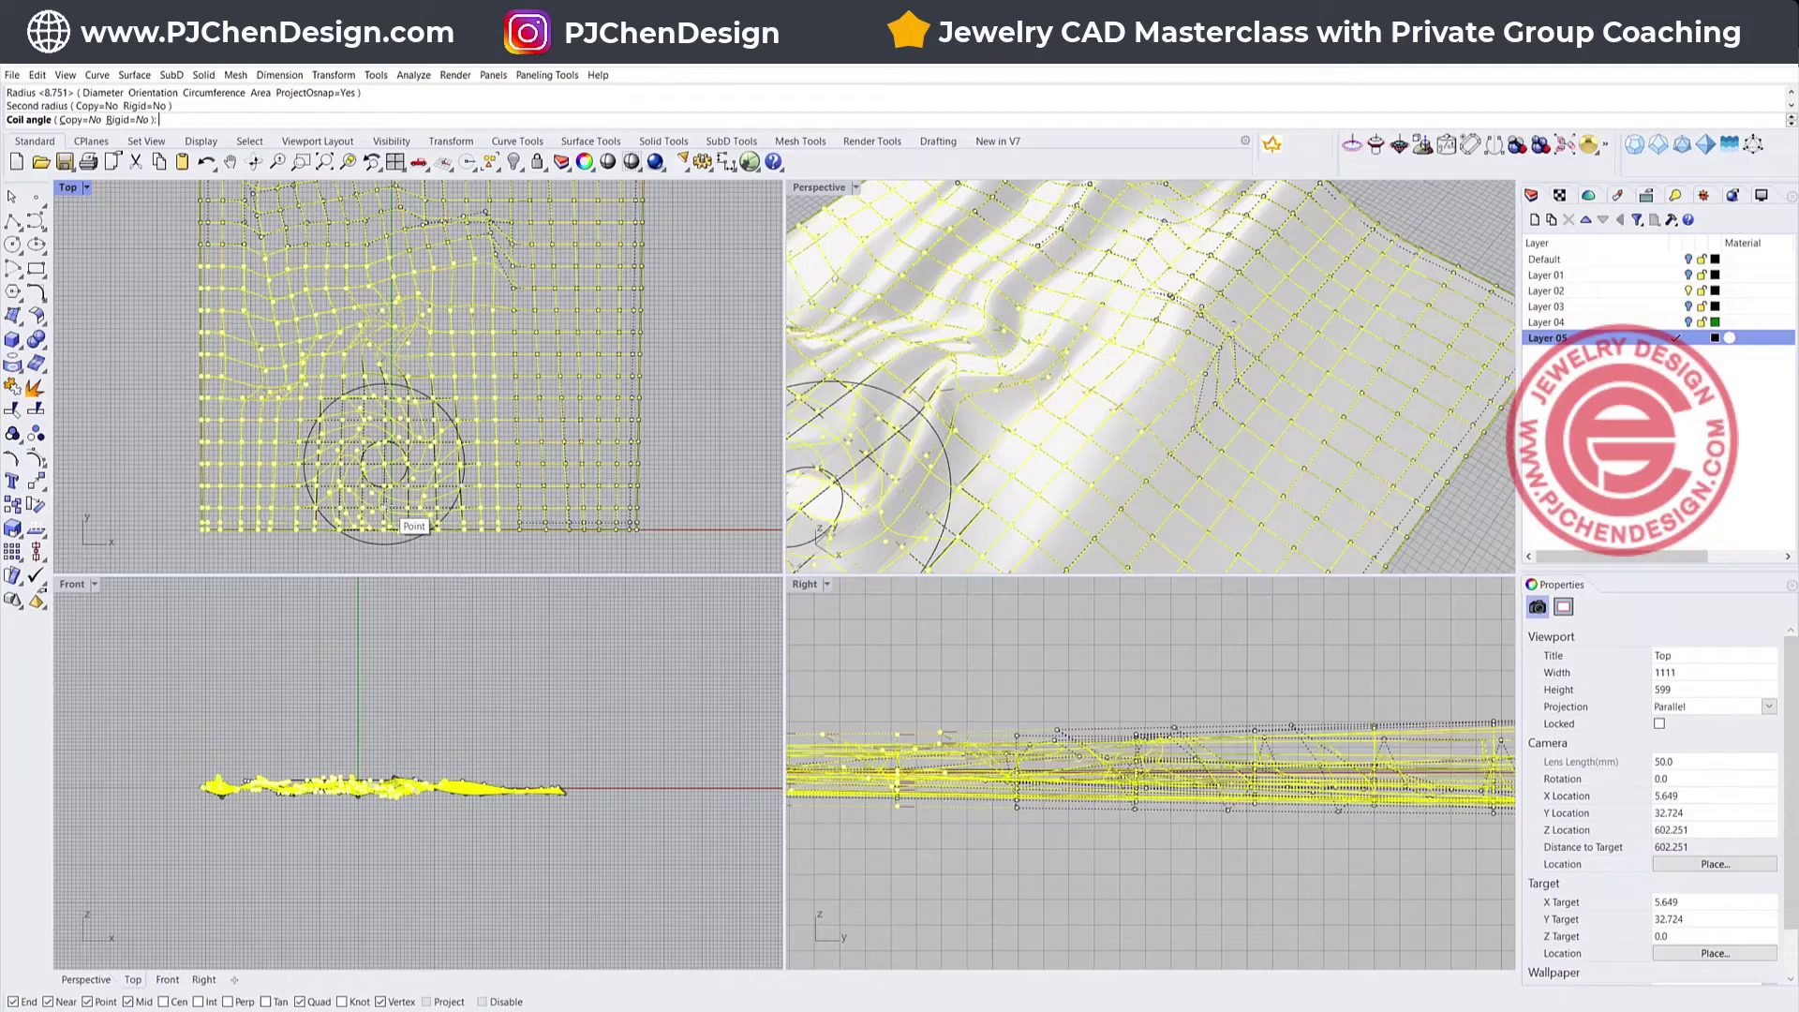
left_click(390, 502)
left_click(138, 317)
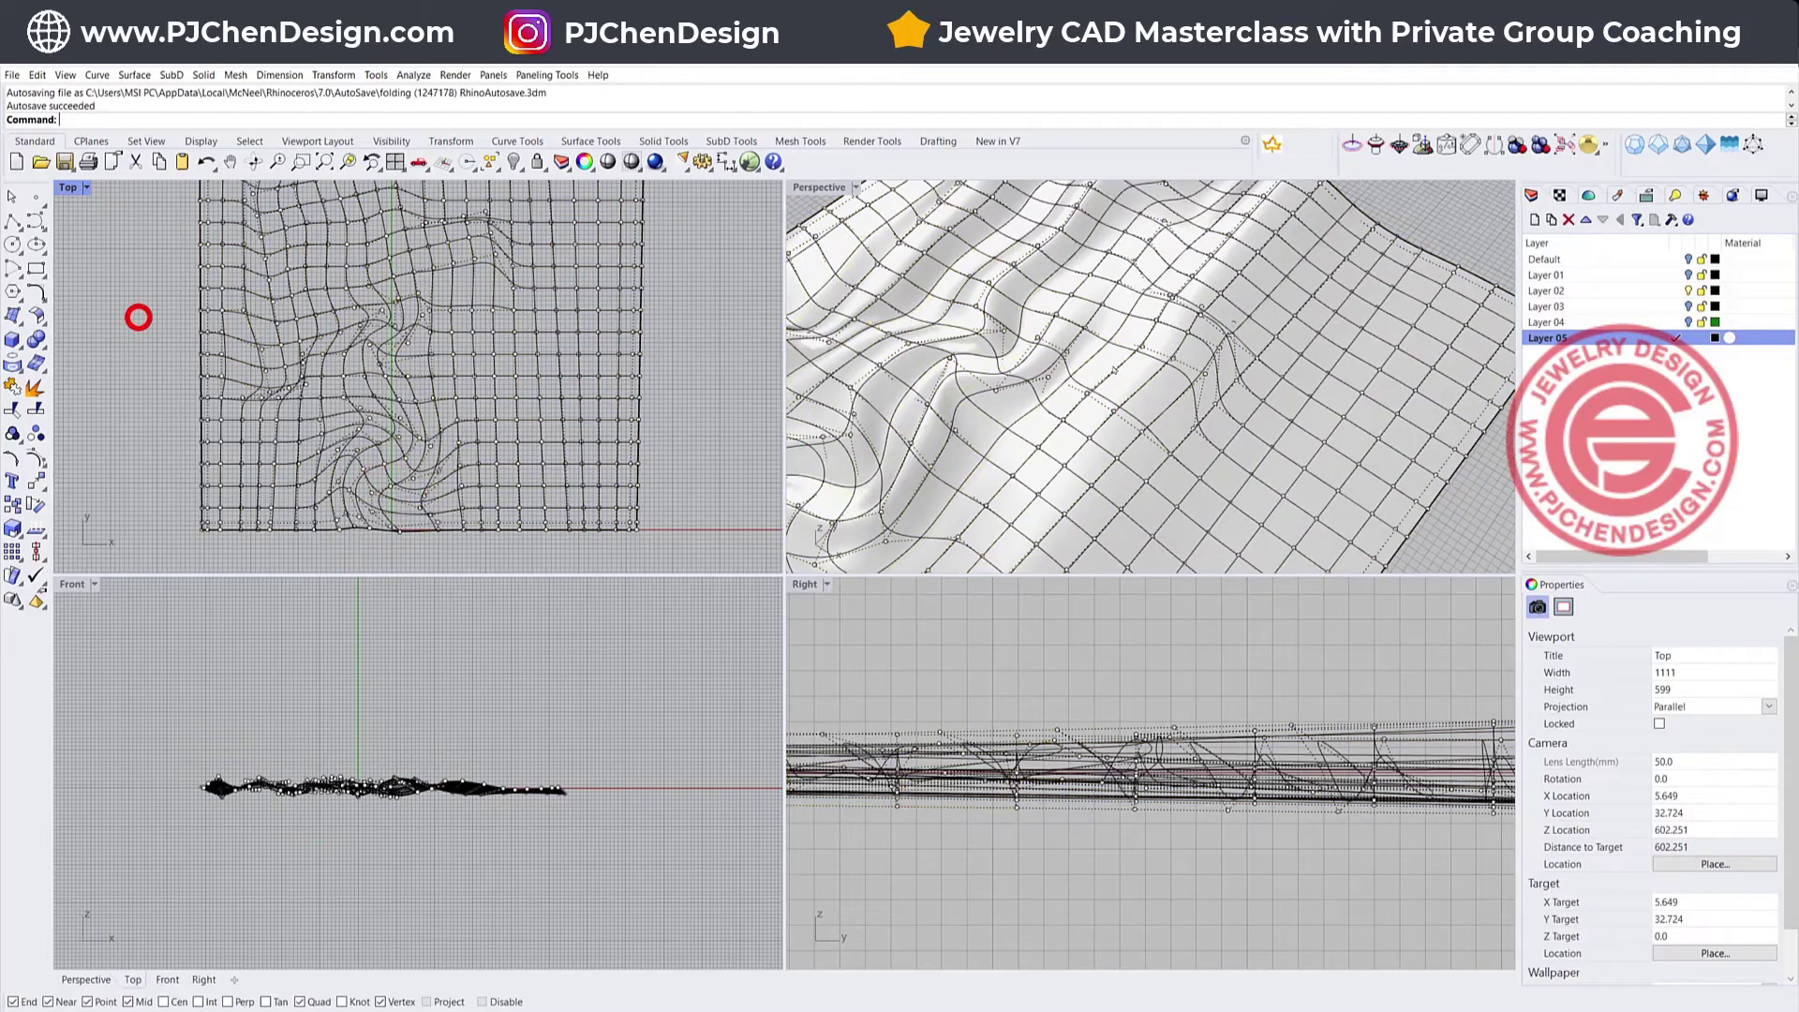
right_click_drag(1114, 371, 938, 348)
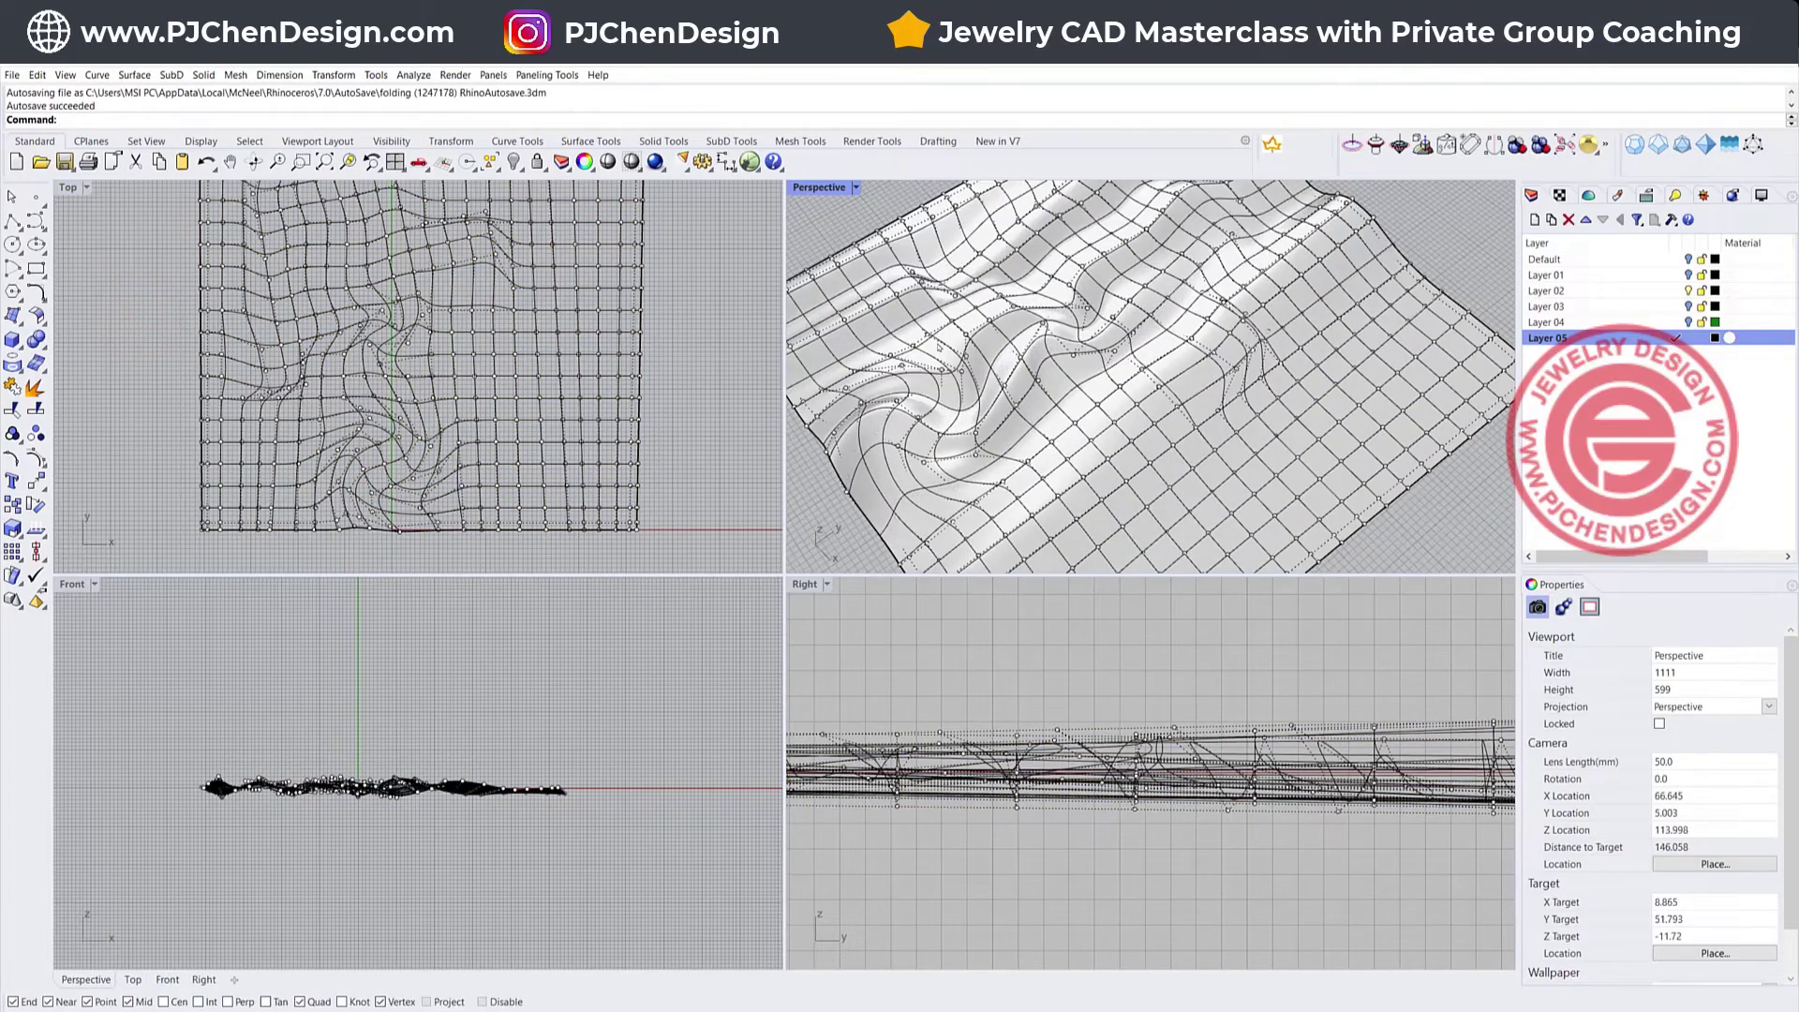
Hide the control points and show the Perspective view maximized in Rendered mode
right_click_drag(1273, 439, 1272, 435)
key("Escape")
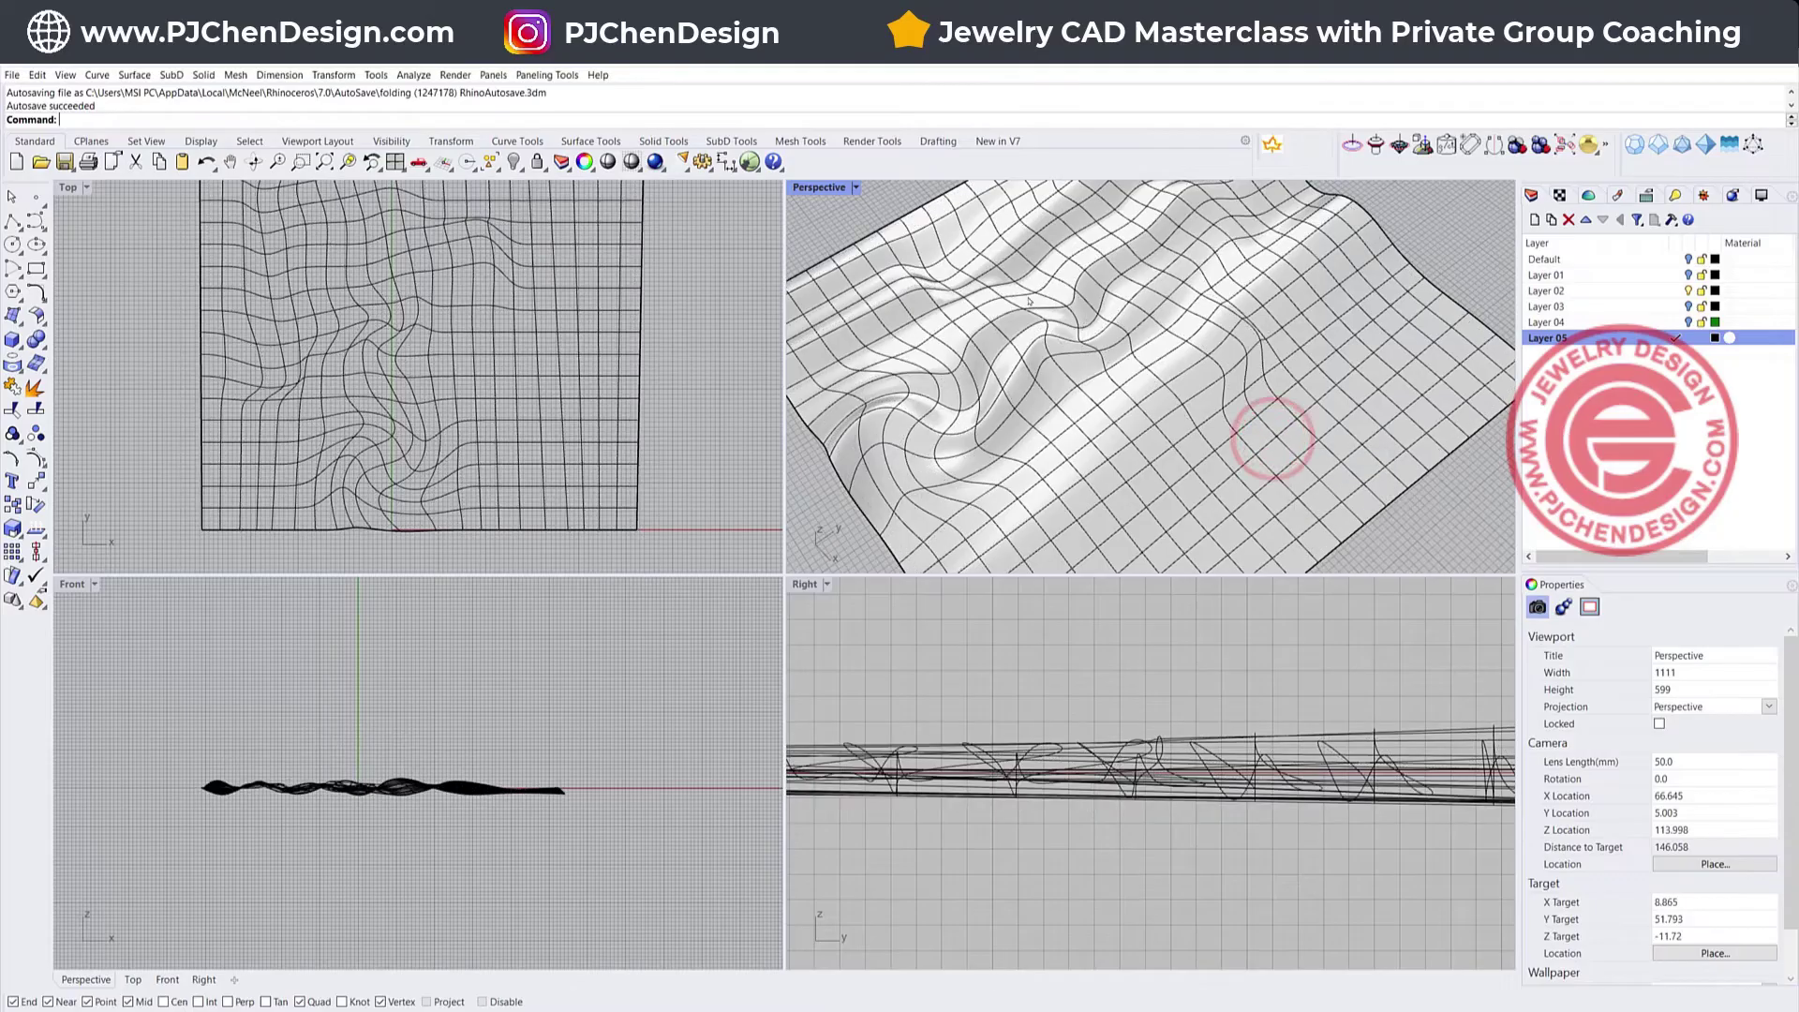
scroll(840, 205, "down", 5)
left_click(855, 187)
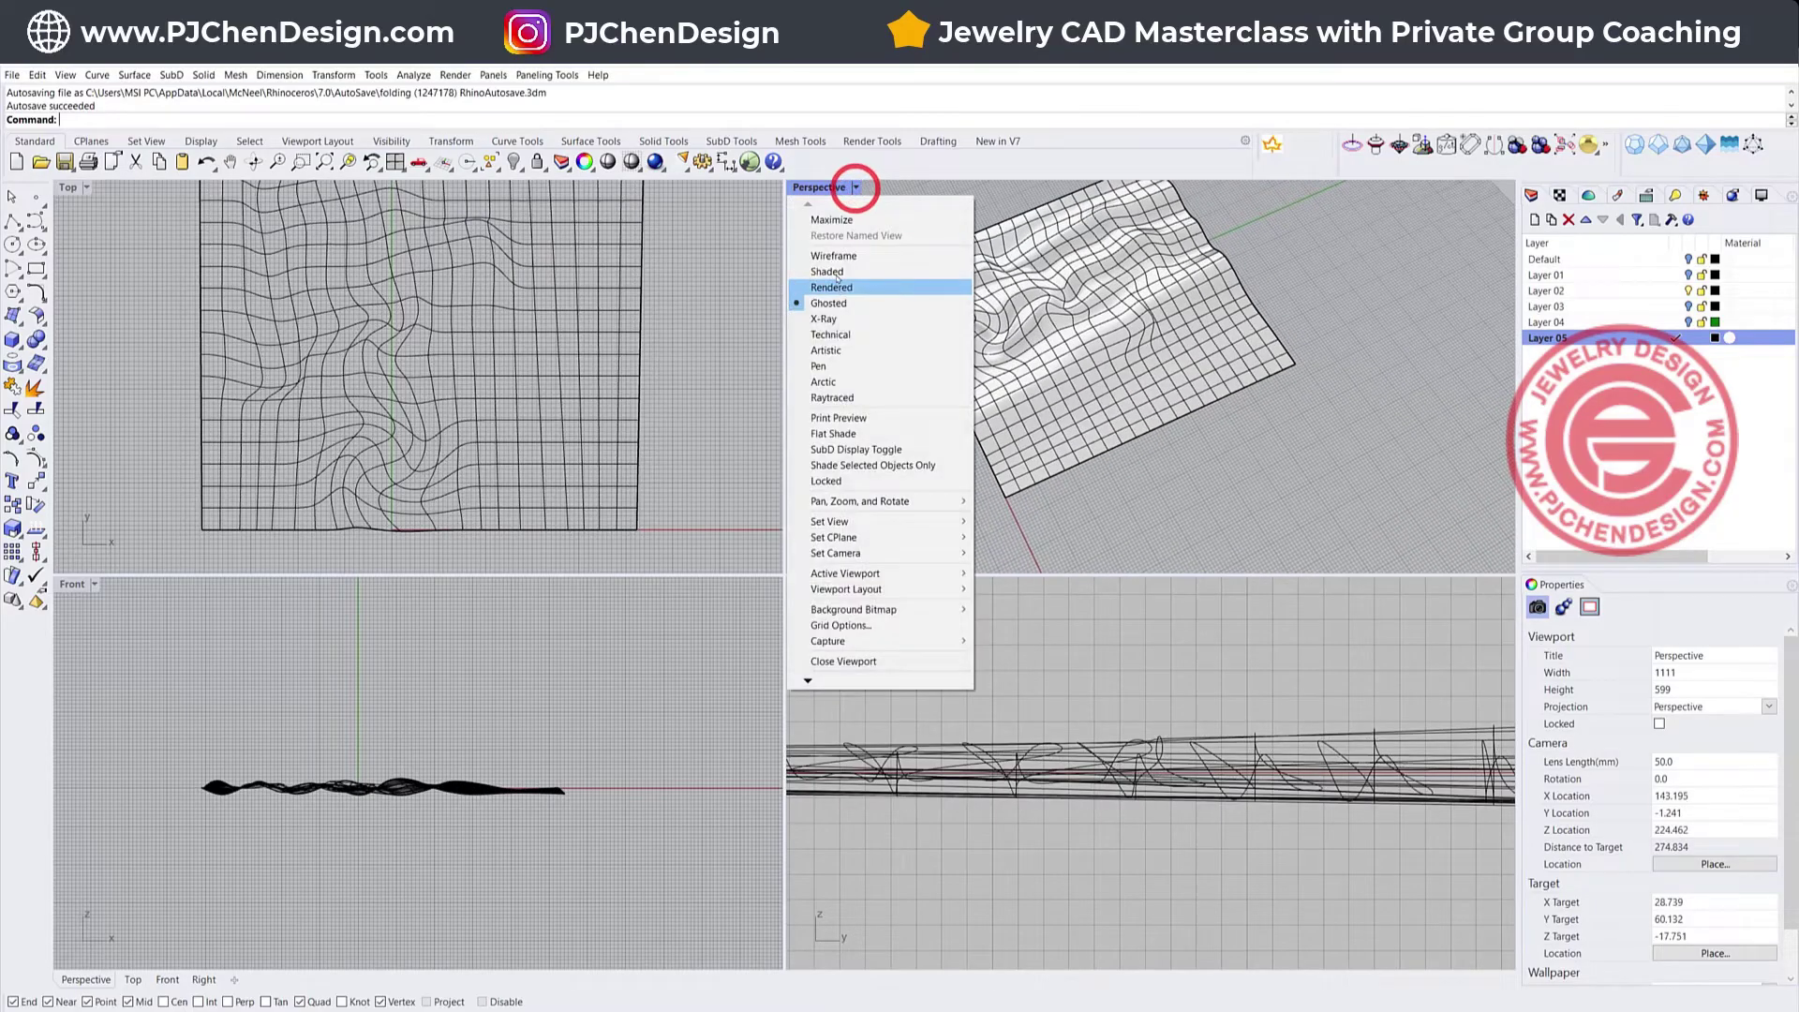
left_click(835, 287)
double_click(824, 188)
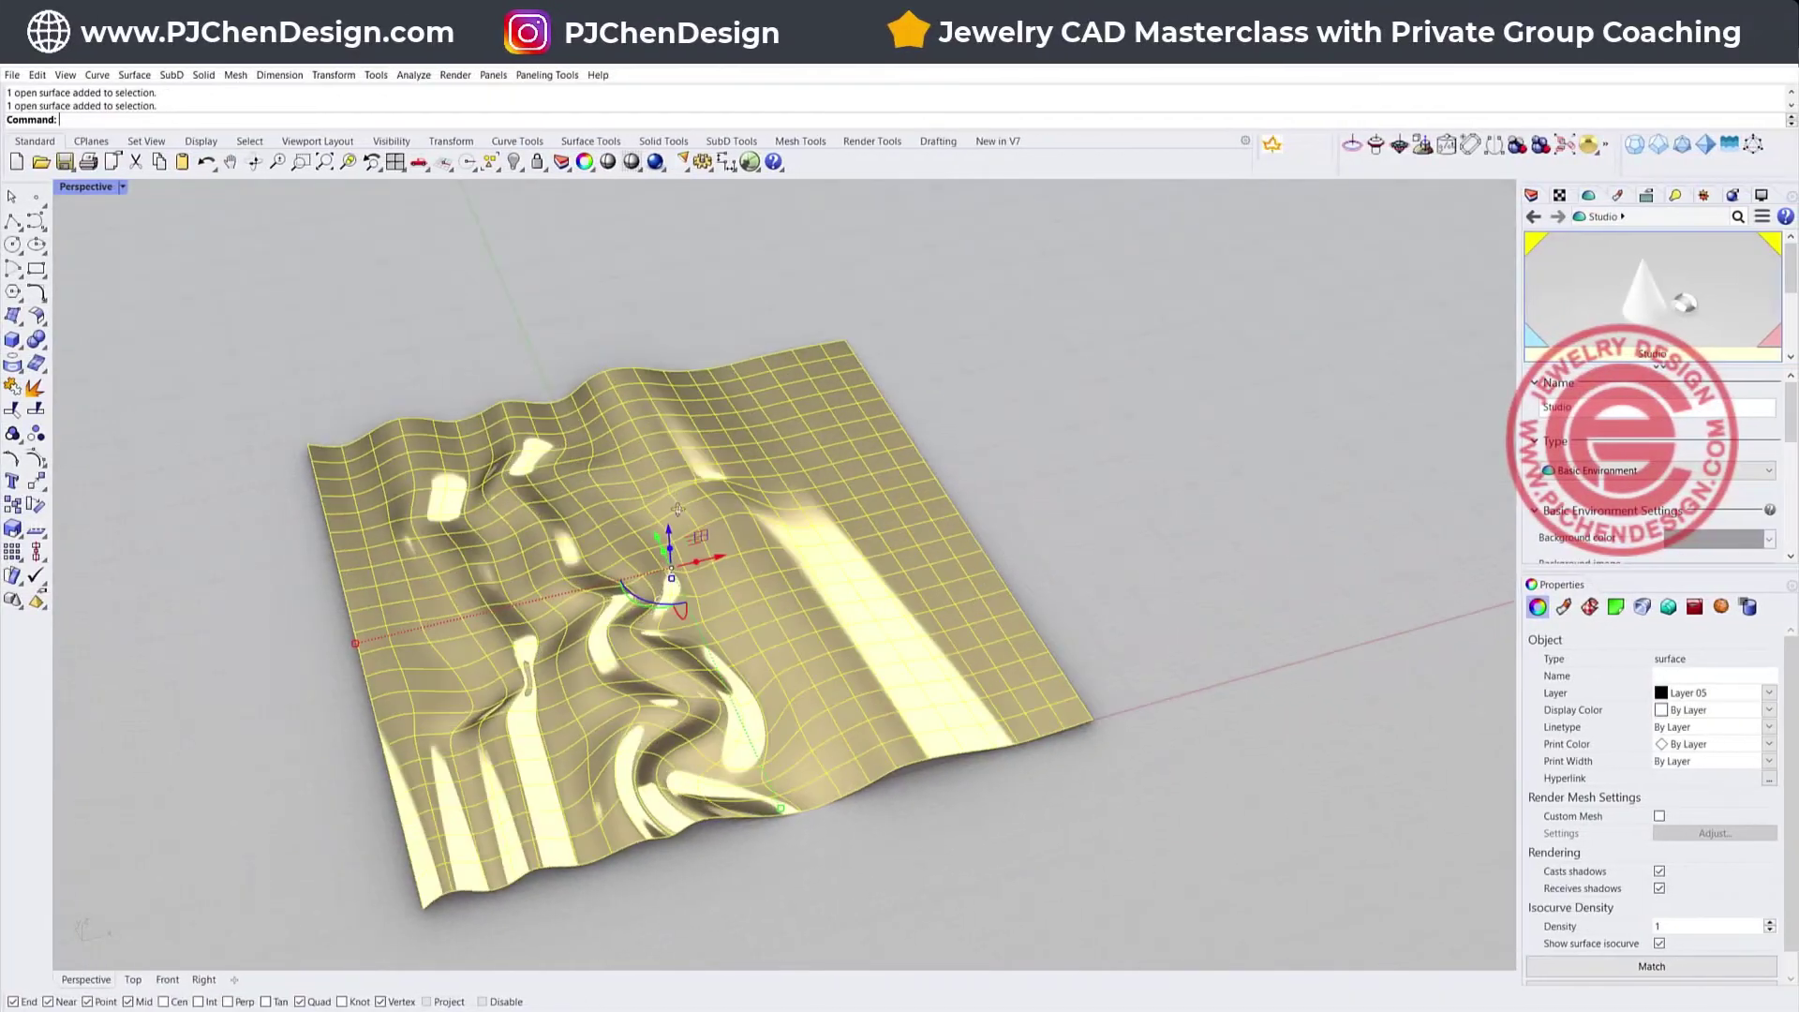
Orbit the view to a higher angle and select the fabric surface
scroll(555, 722, "up", 5)
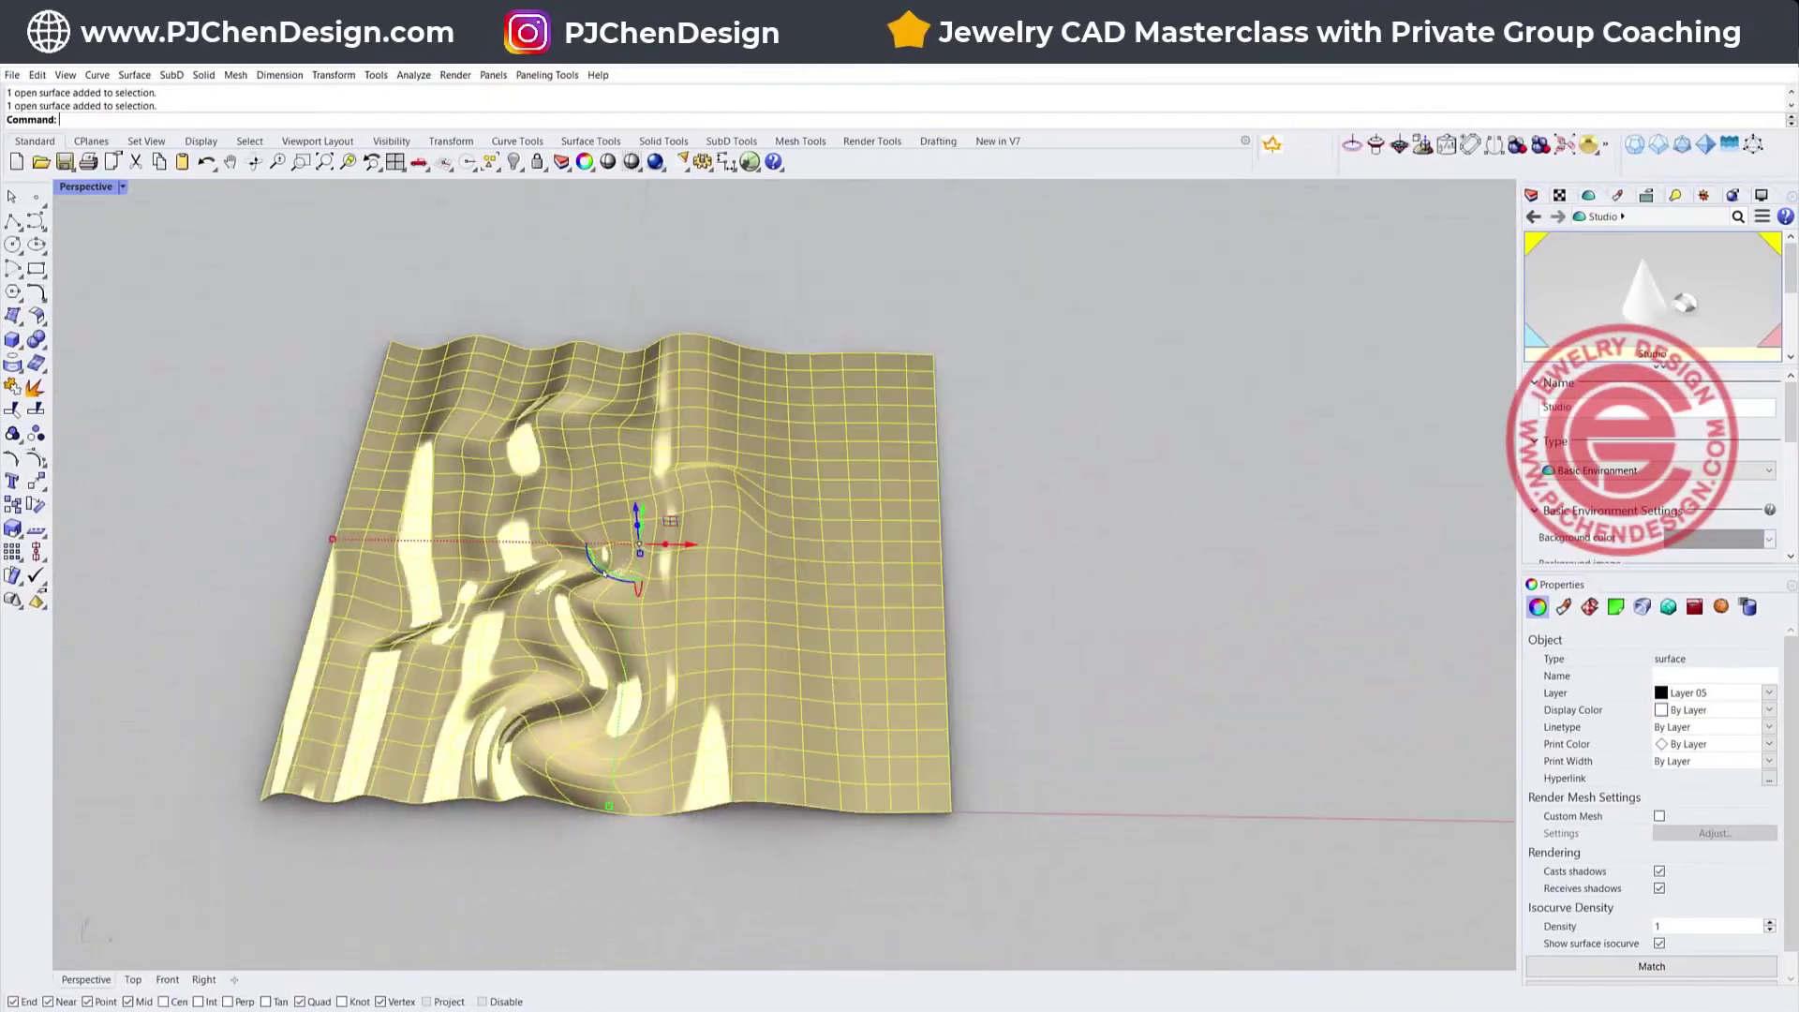
scroll(794, 440, "down", 5)
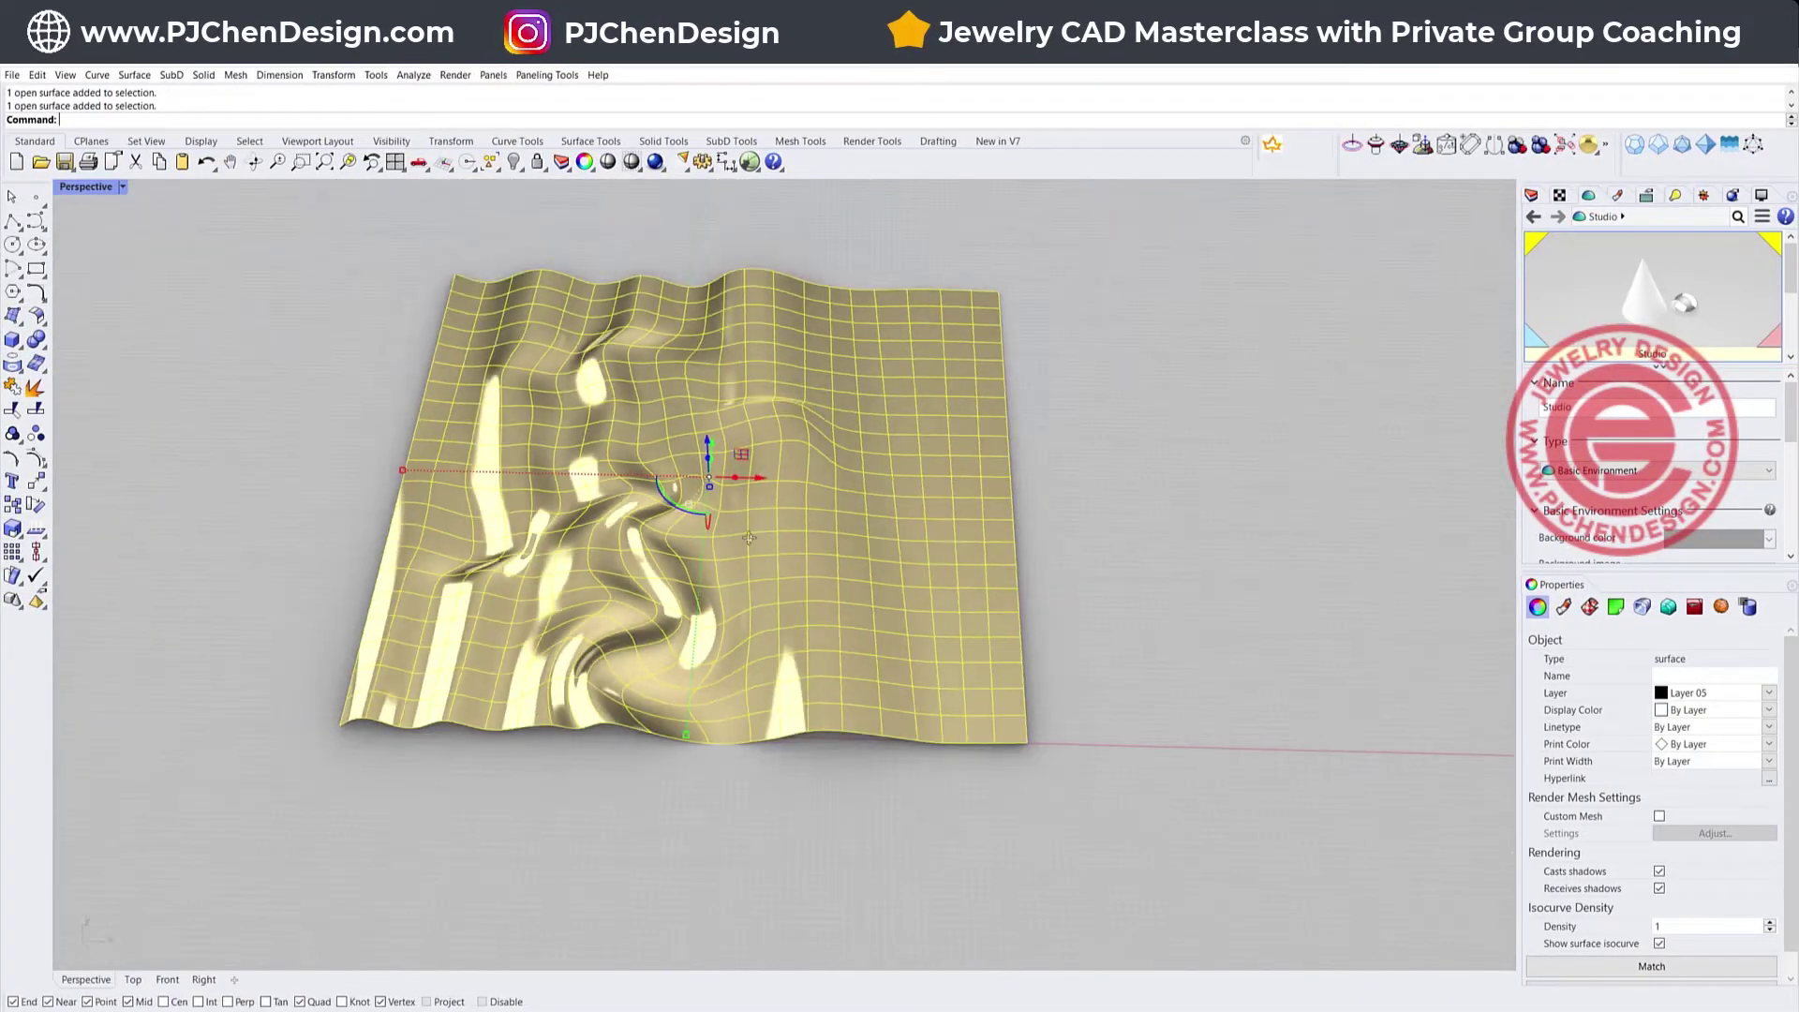
right_click_drag(793, 440, 688, 511)
left_click(689, 511)
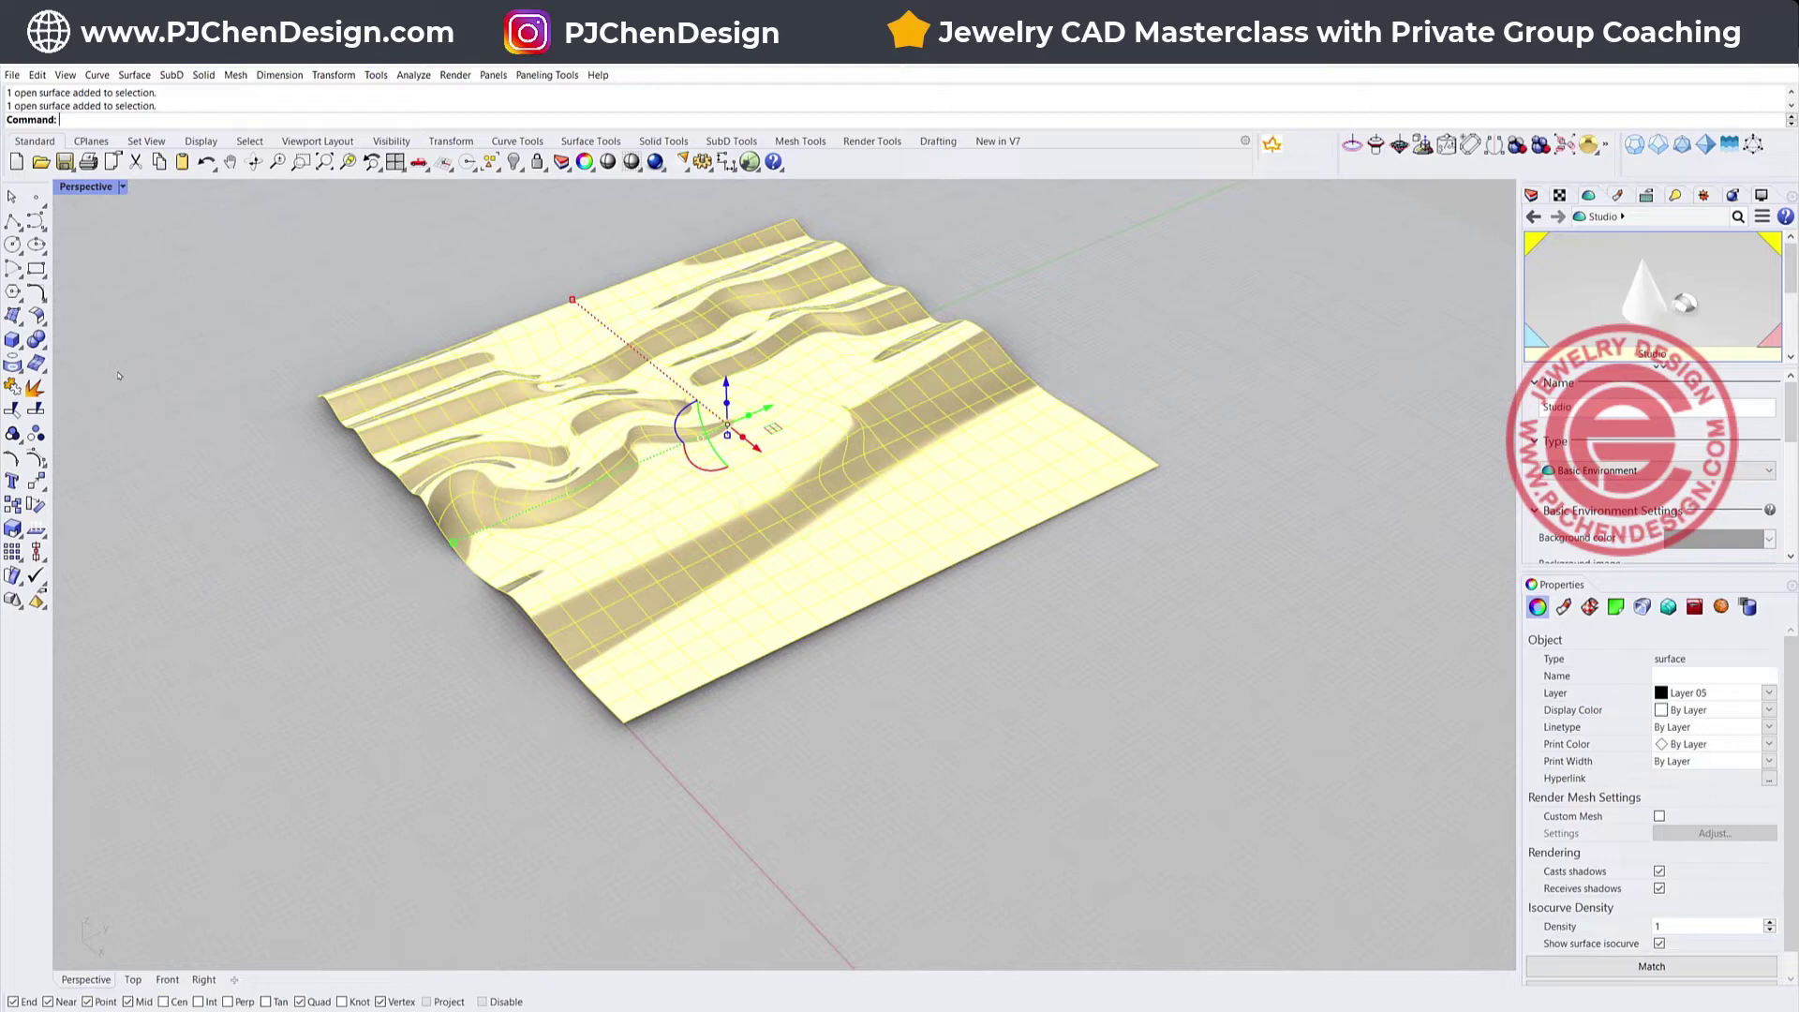
left_click(35, 316)
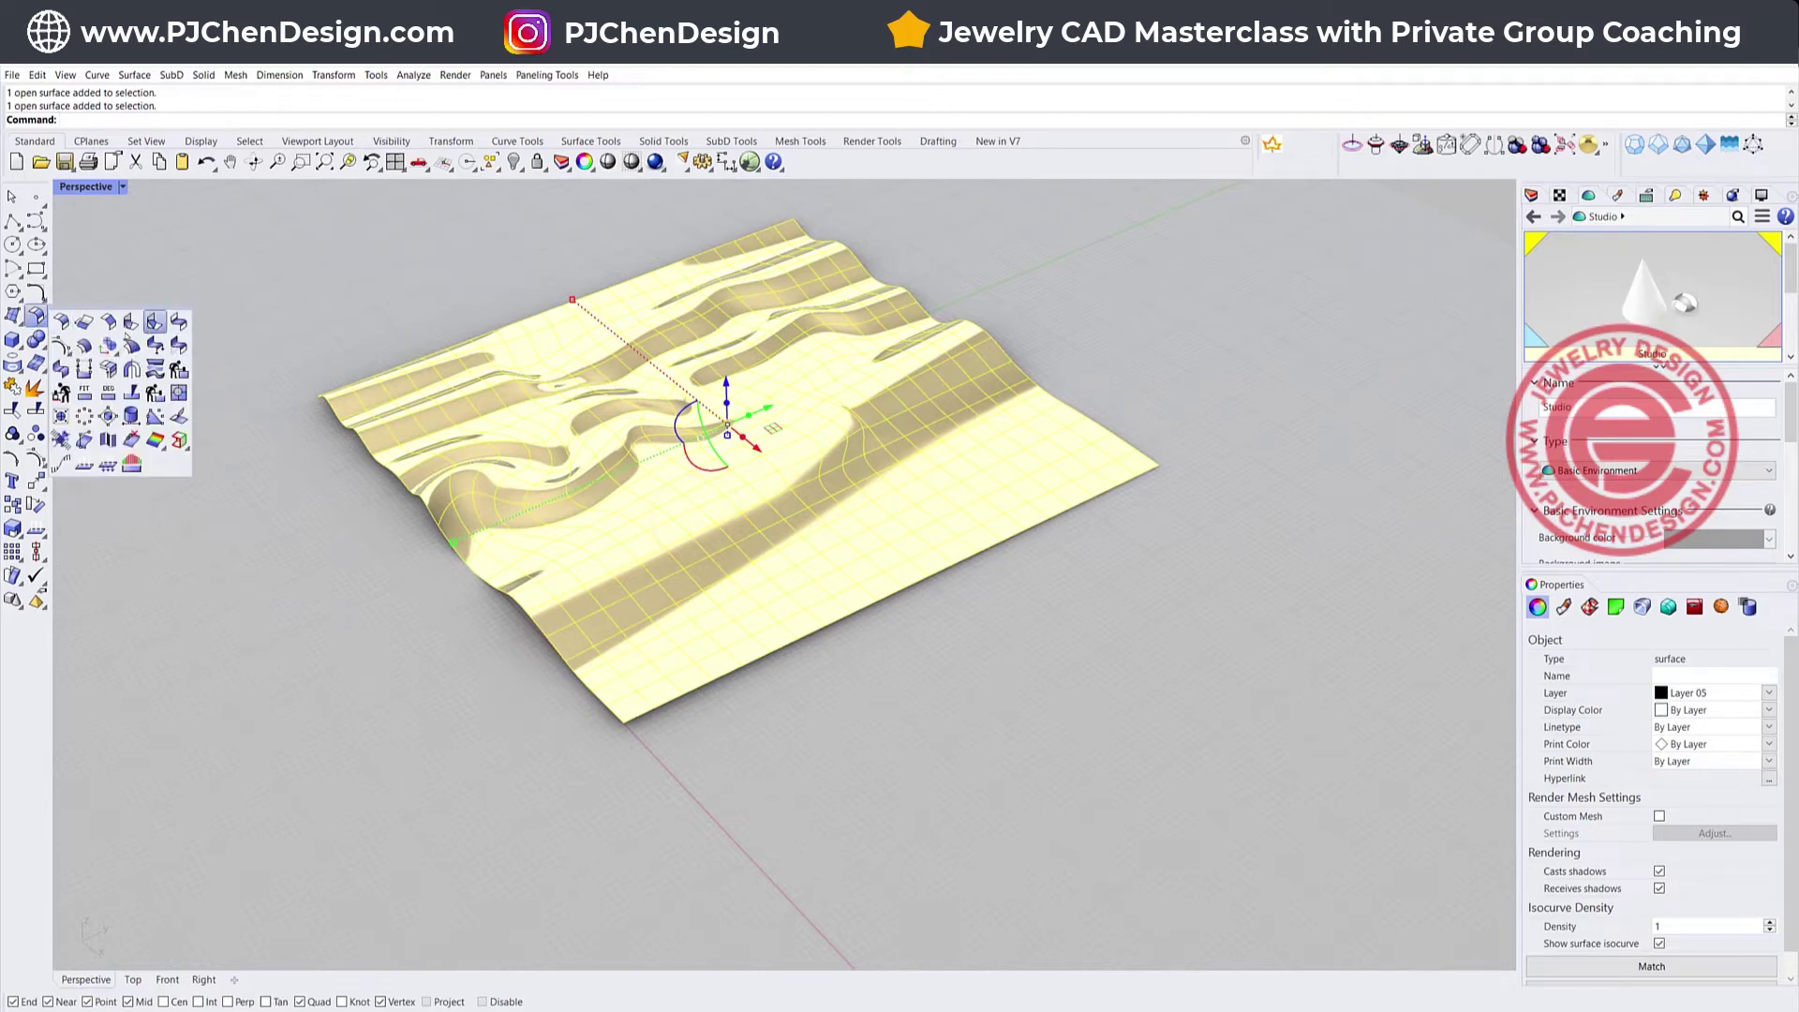
Offset the fabric surface by distance 1 with Solid=Yes
left_click(80, 345)
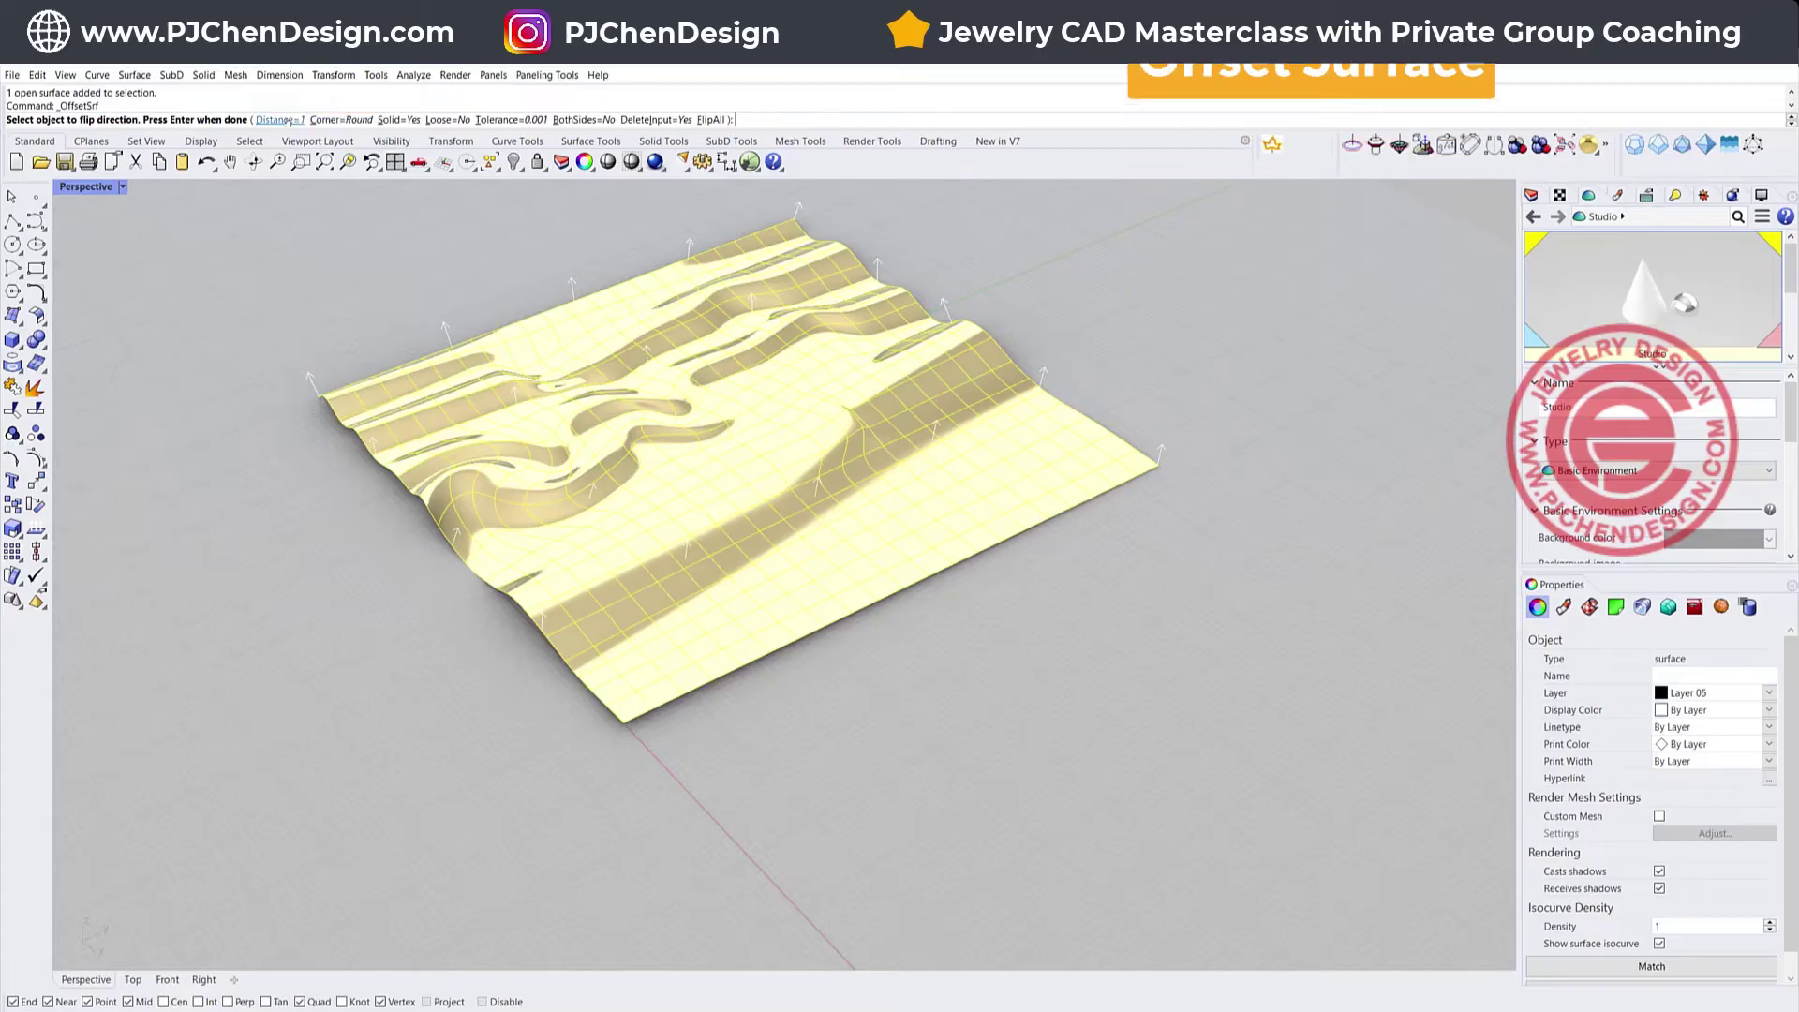
key("Return")
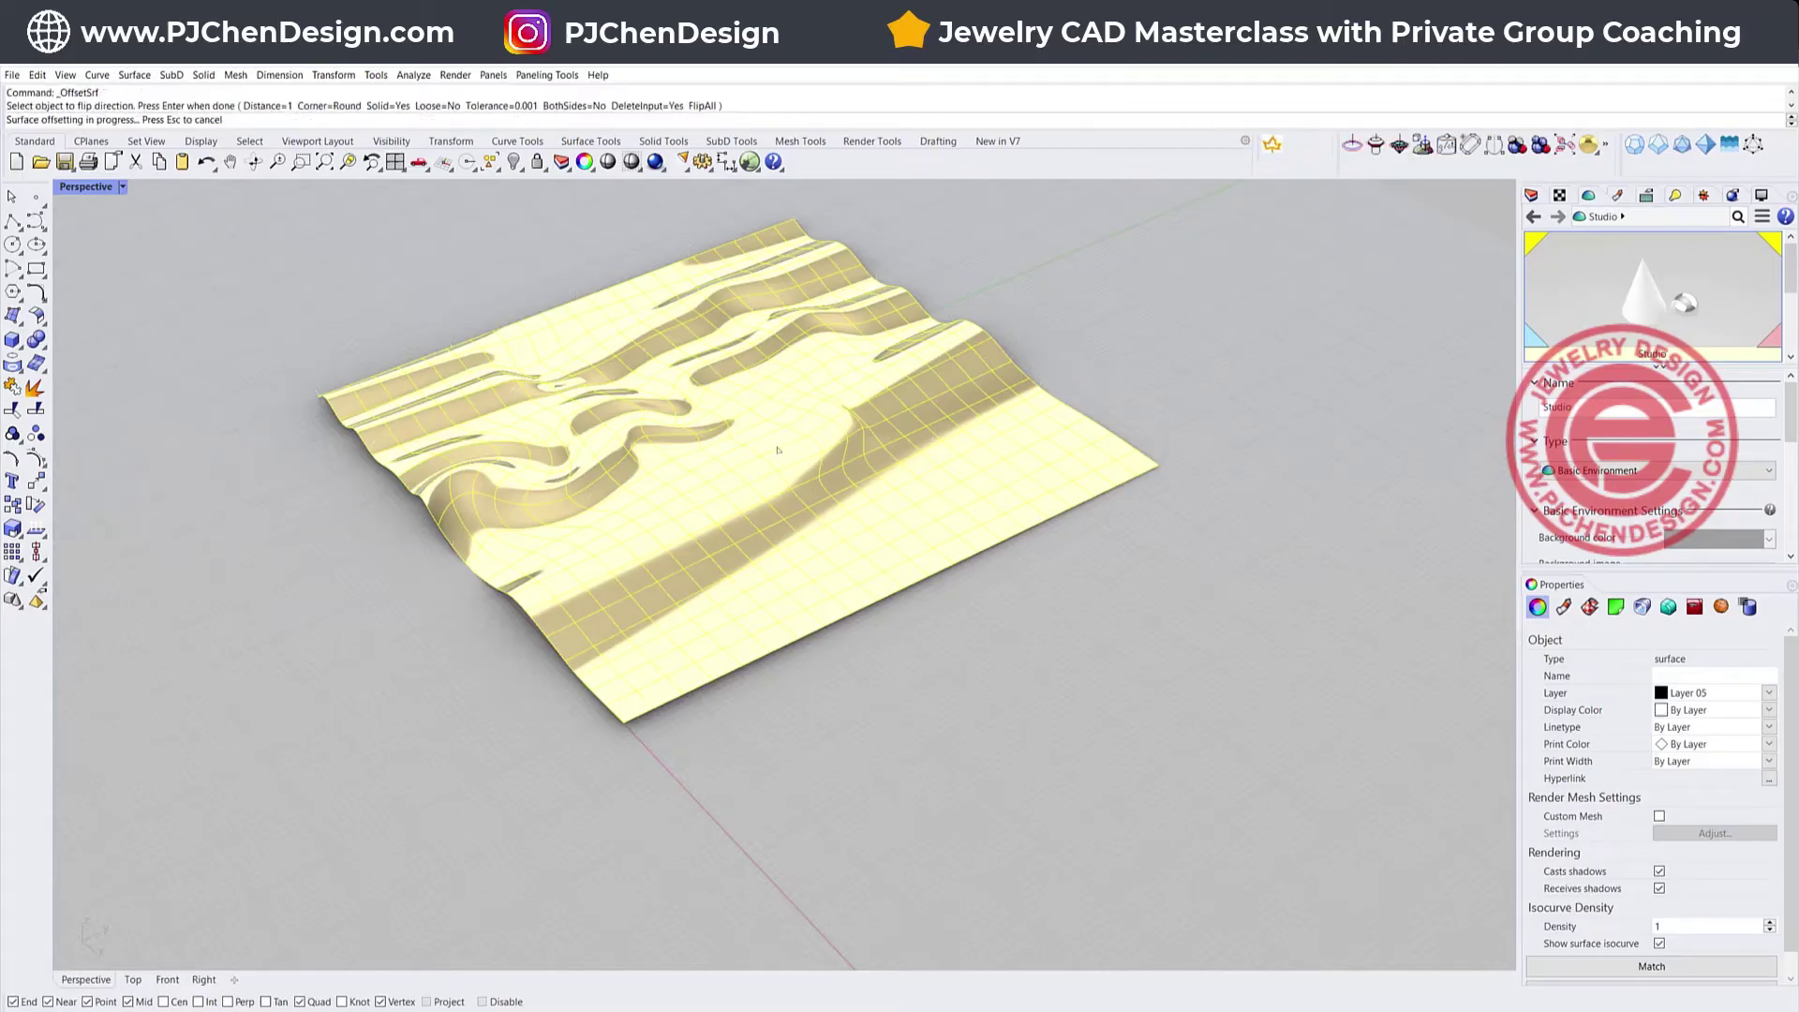